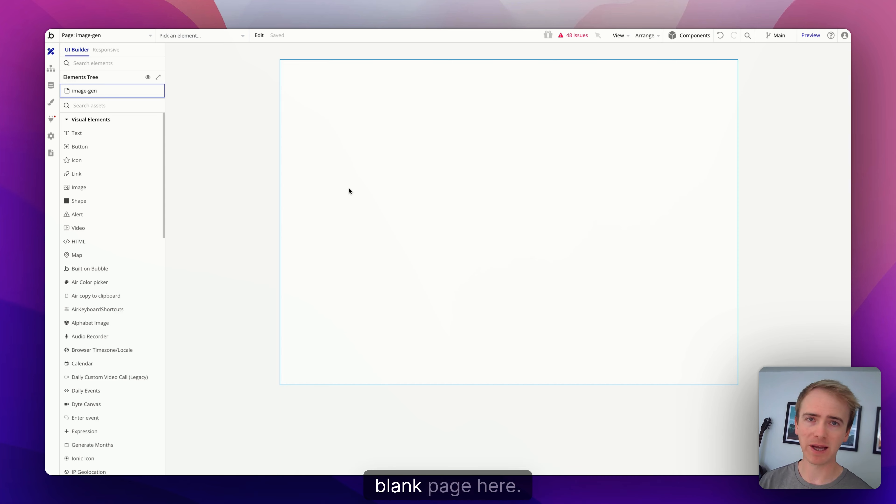
Add a Multiline Input to the image-gen page and enlarge it to about 534 by 176 px in the upper middle
double_click(398, 189)
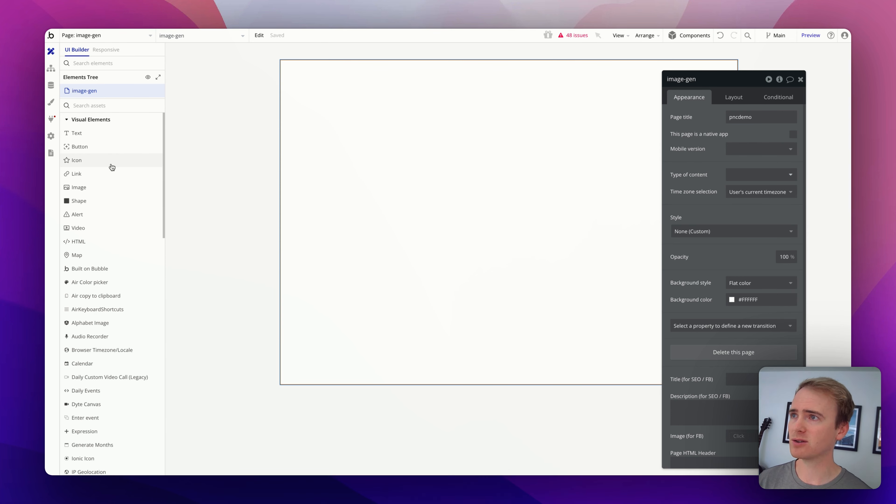
click(90, 108)
text(mul)
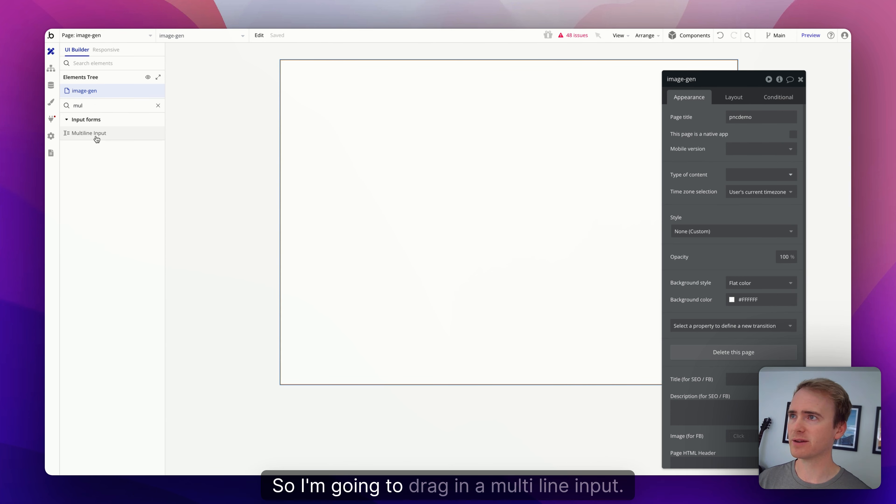
drag(96, 135, 356, 156)
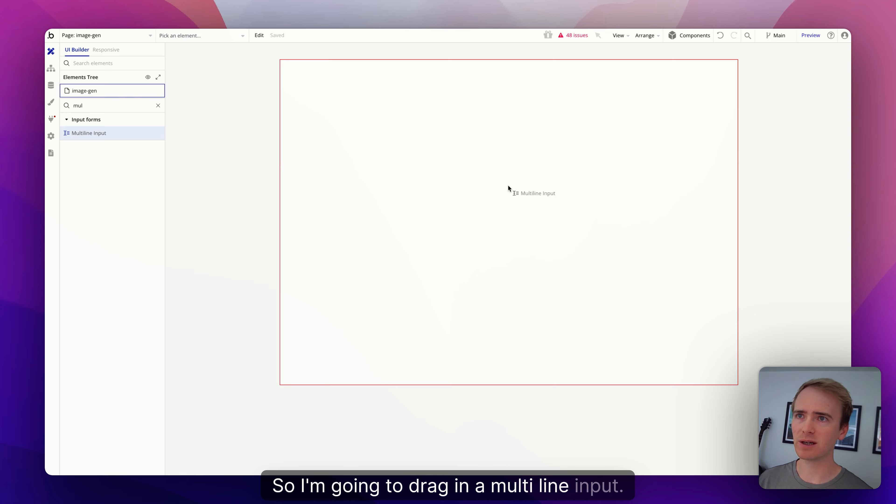
drag(509, 186, 387, 165)
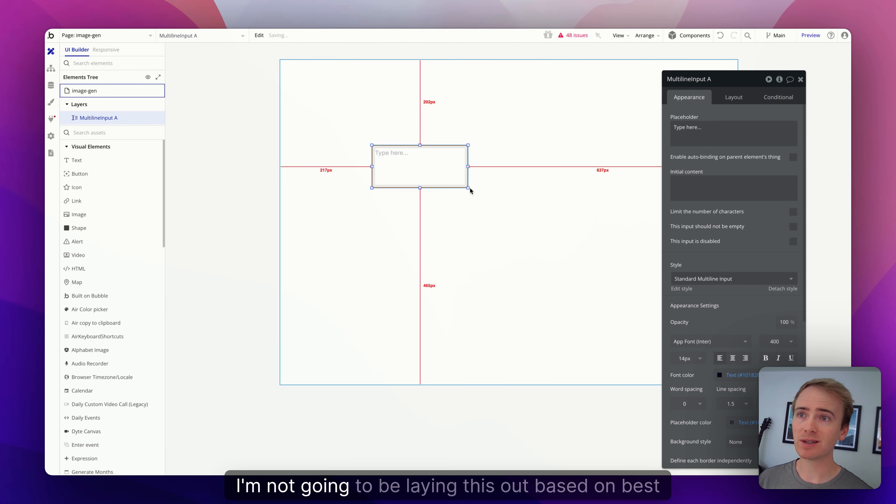
drag(468, 187, 597, 219)
drag(518, 194, 568, 194)
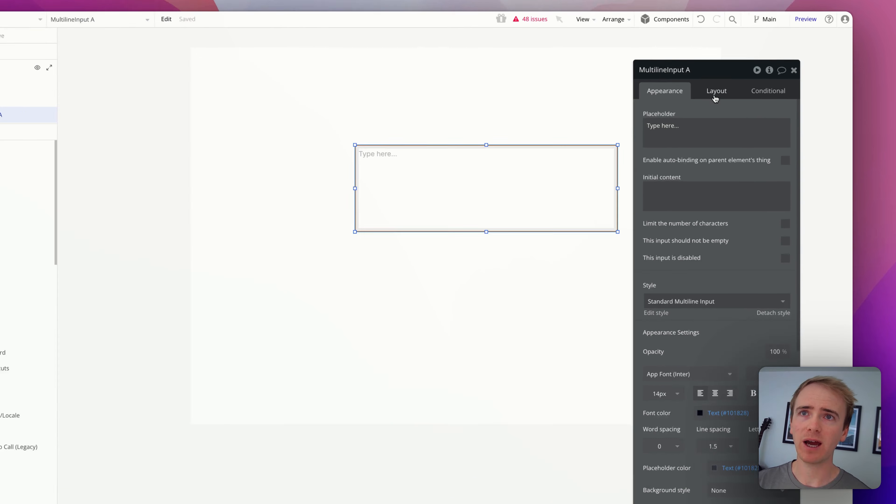
Examine the container layout options of the image-gen page
click(623, 106)
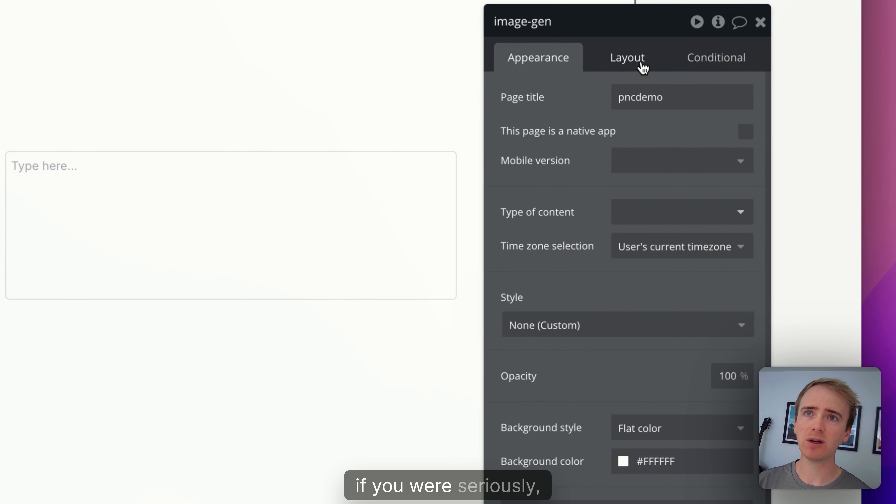
click(627, 62)
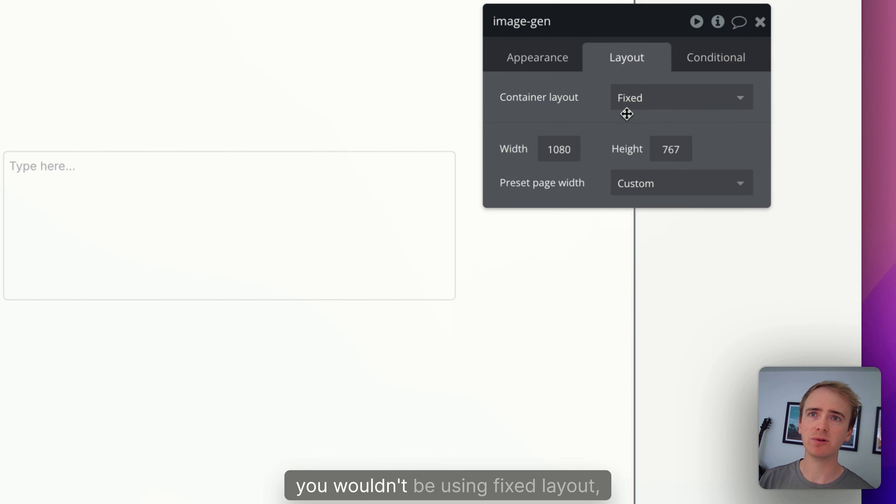
click(666, 108)
click(540, 124)
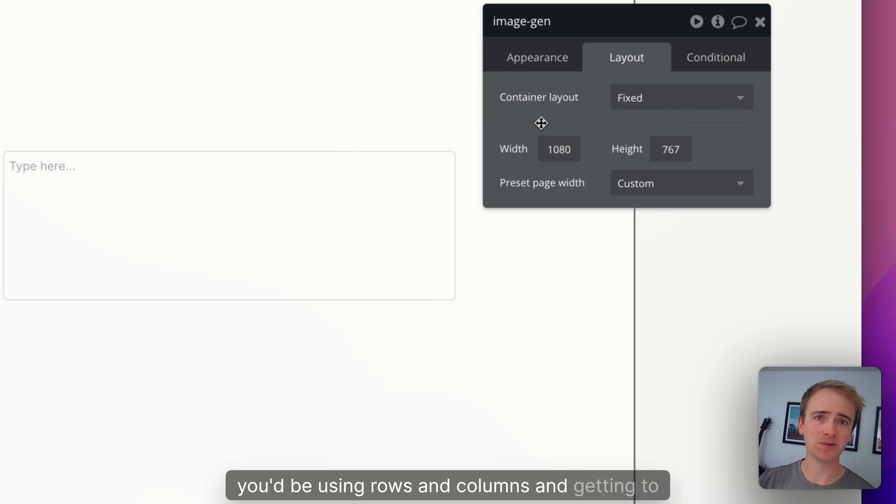
Reposition the multiline input and place a button beneath it, widened to about 512 px
click(198, 241)
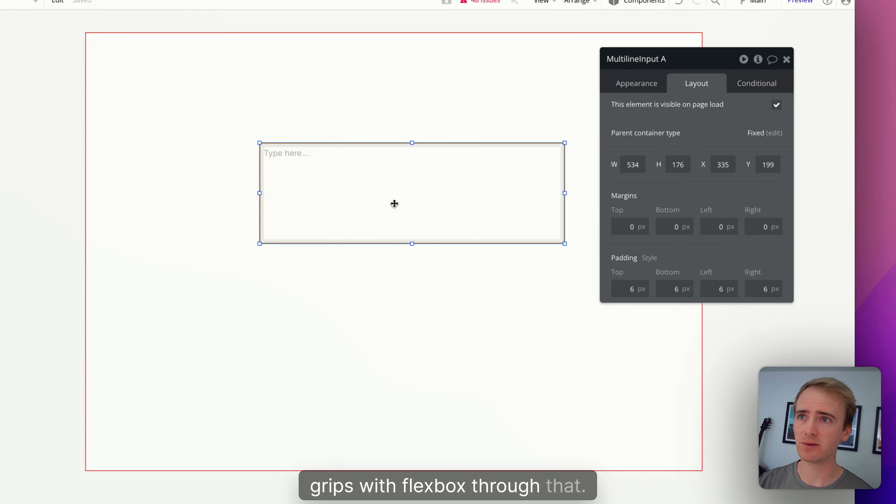
drag(104, 173, 408, 239)
drag(469, 242, 611, 239)
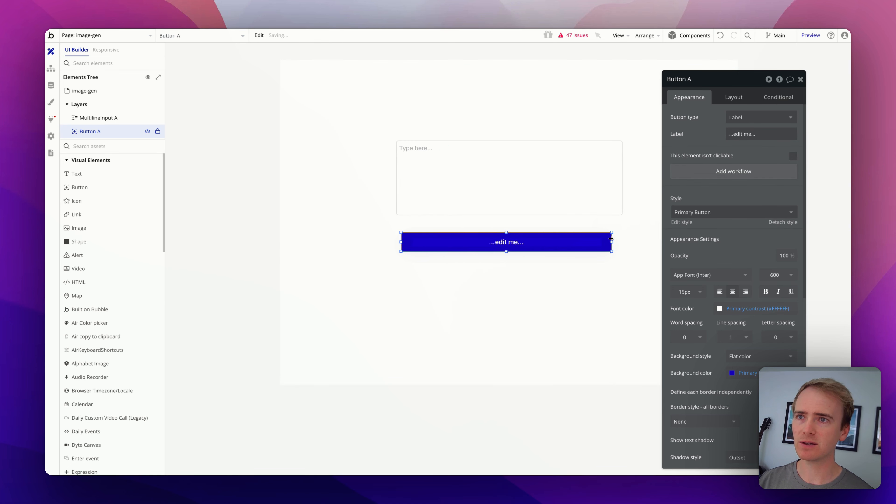
Add an Image element below the button and widen it to about 497 px
click(91, 146)
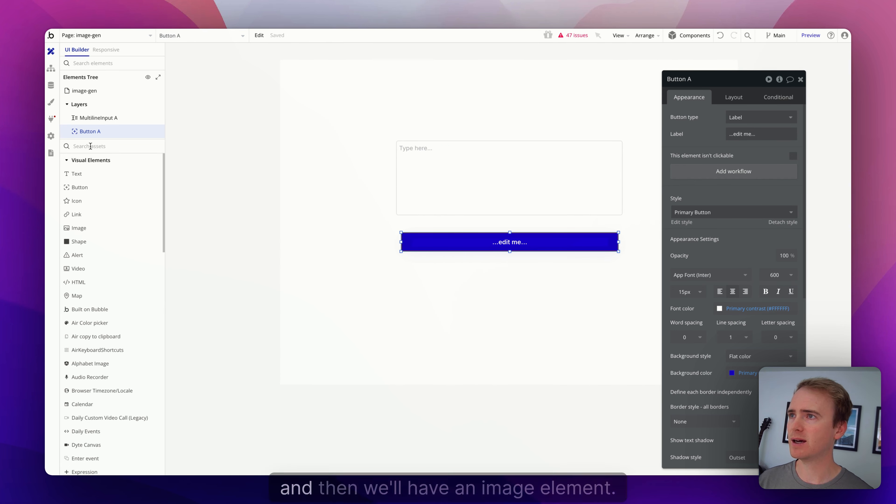
text(im)
drag(79, 172, 427, 294)
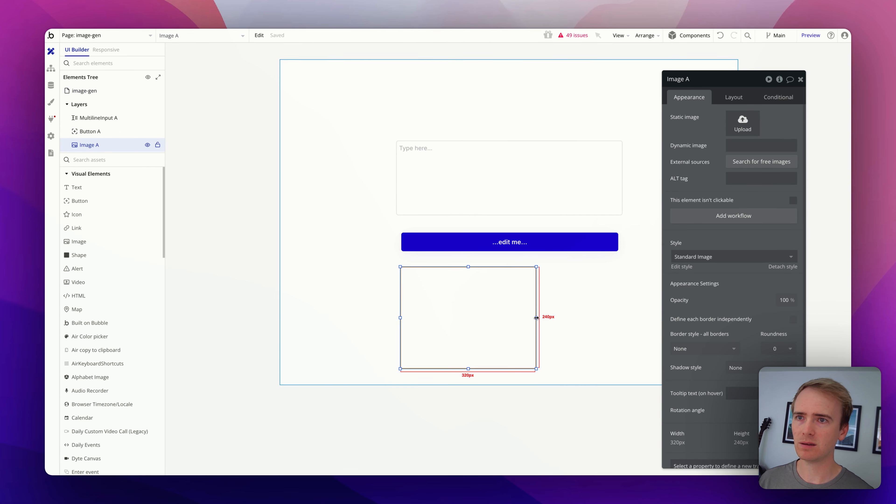
drag(536, 318, 612, 314)
Change the button's label to "Generate Artwork"
click(559, 201)
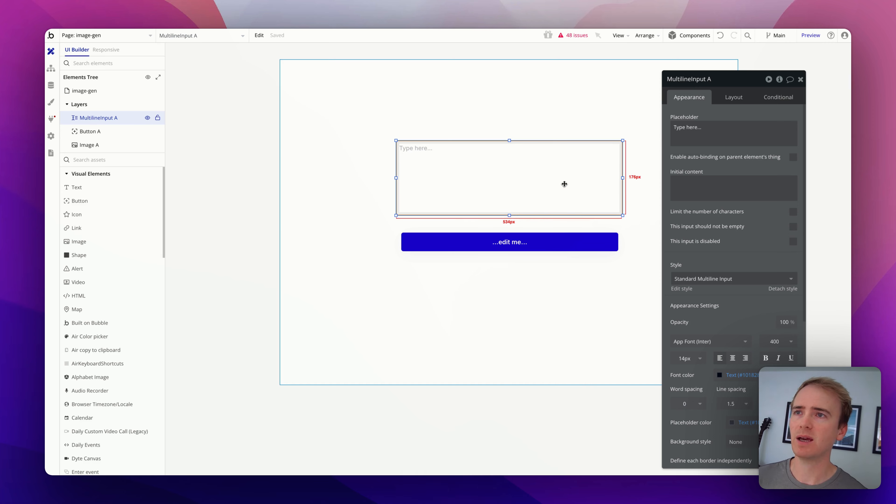
click(541, 245)
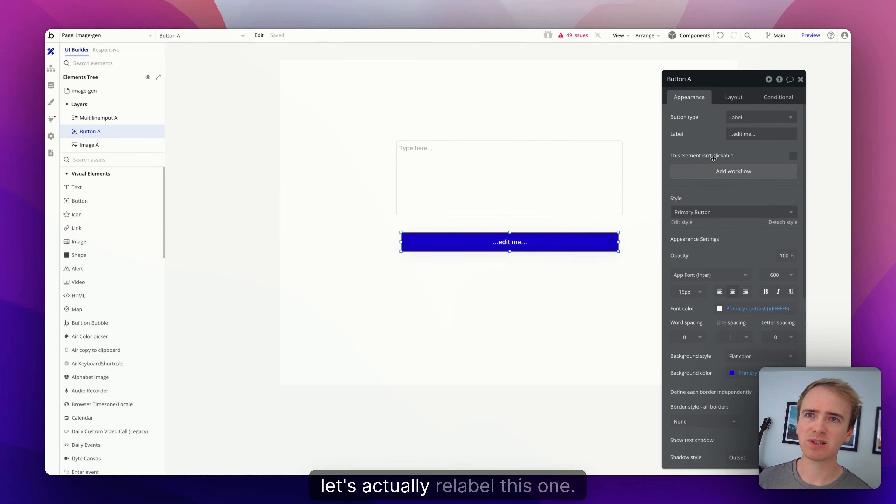
click(735, 137)
text(Gne)
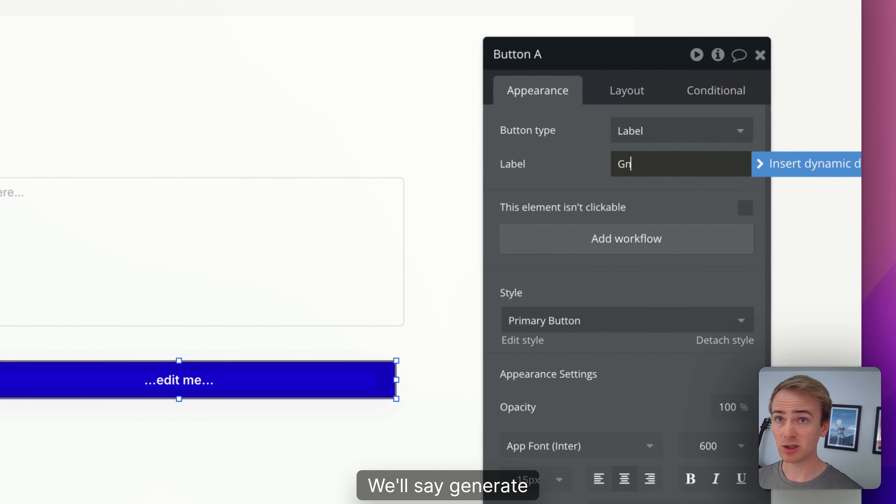
key(BackSpace)
key(BackSpace)
text(enerate)
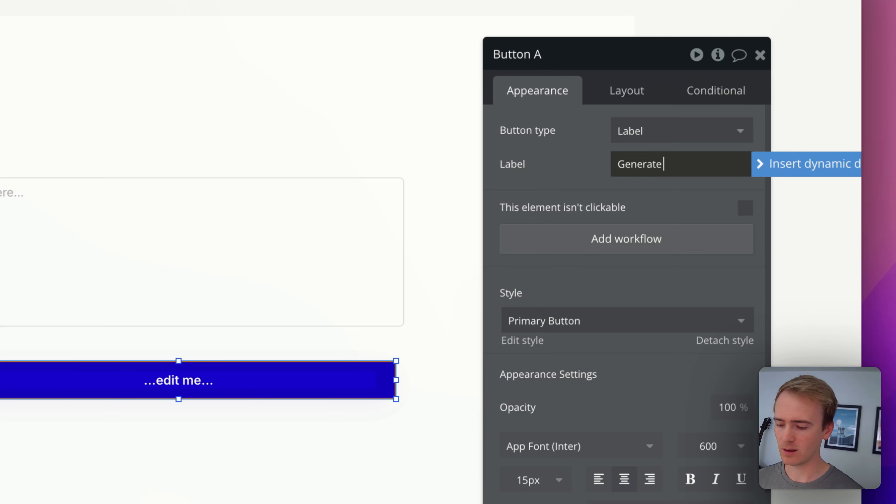
text( Artwor)
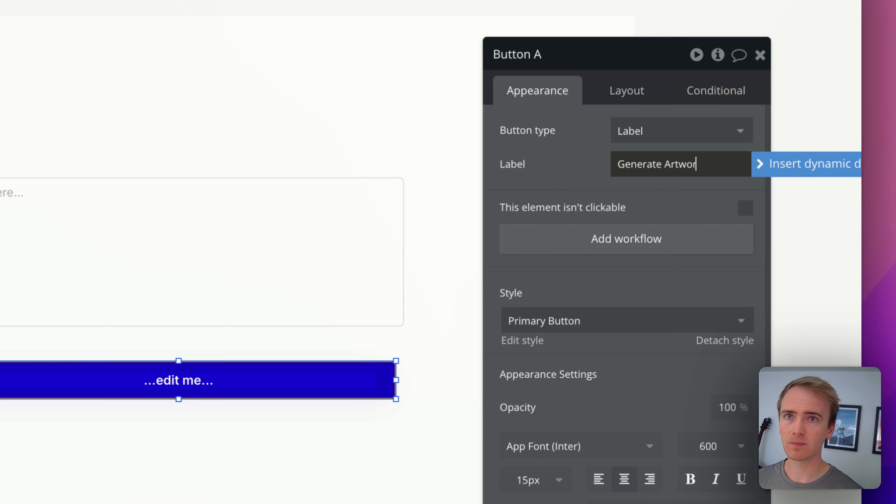
text(k)
click(287, 290)
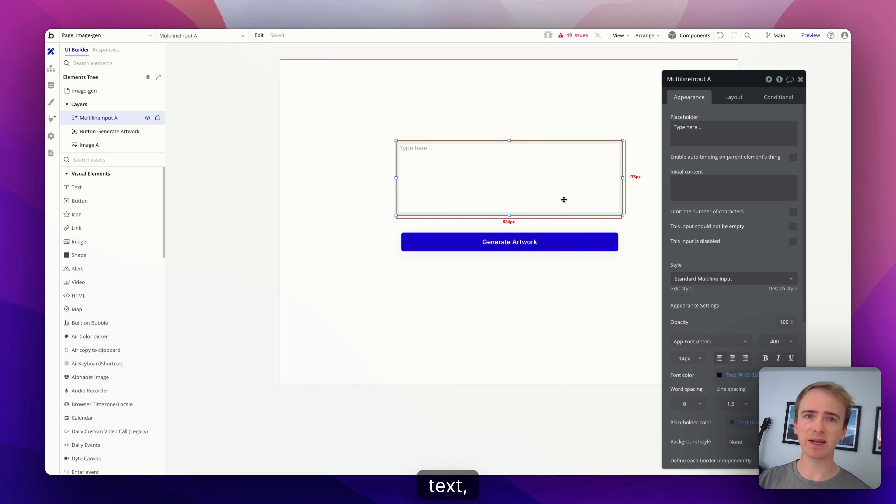
click(547, 247)
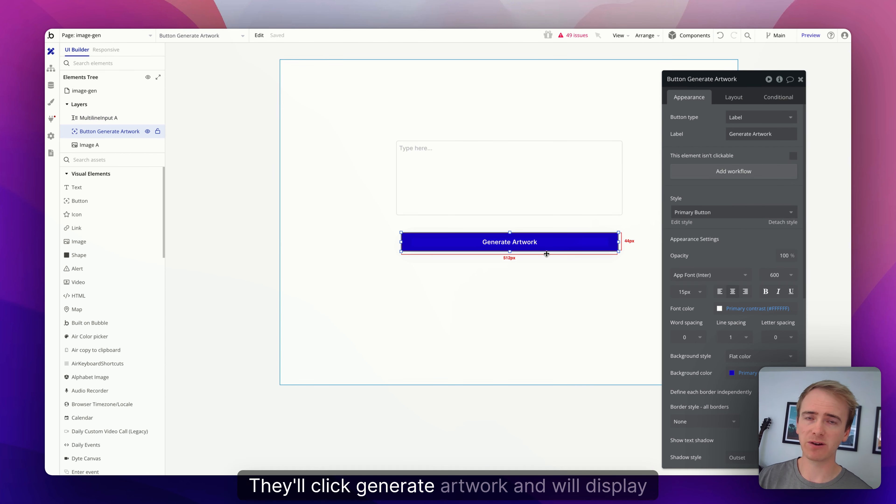
click(533, 298)
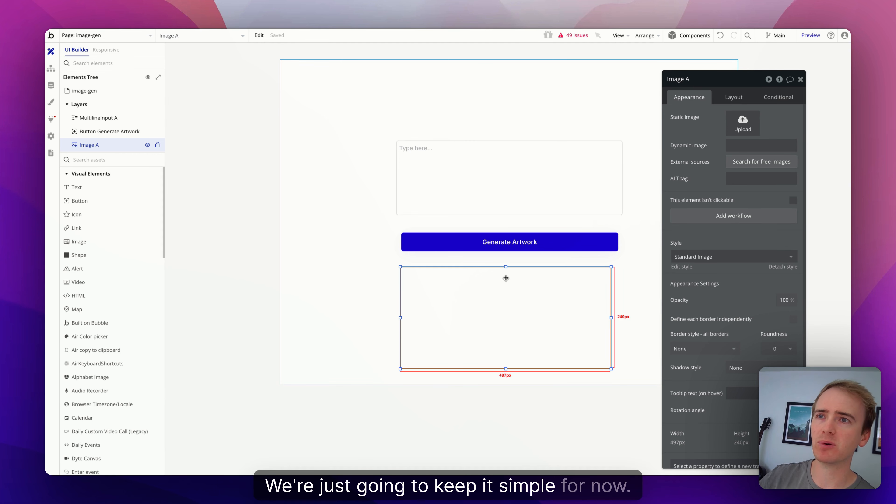
click(218, 159)
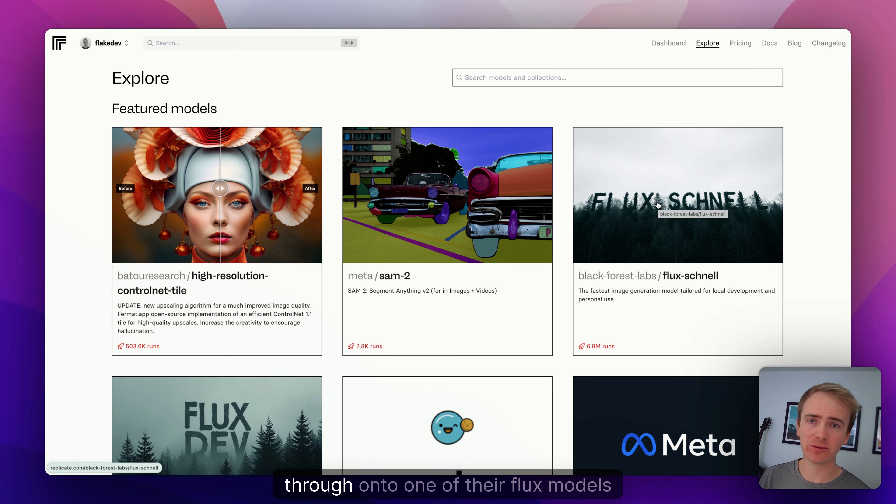
Switch to Replicate, open the black-forest-labs/flux-schnell model and view its HTTP request example
click(658, 206)
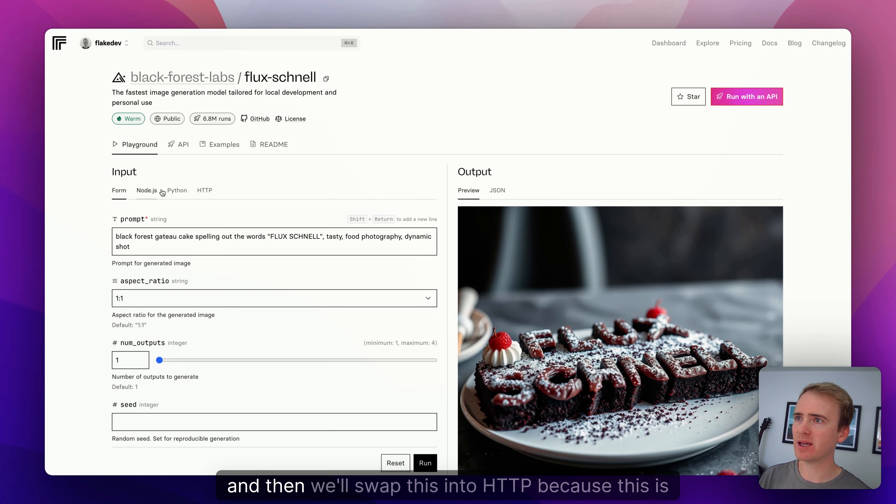
click(203, 190)
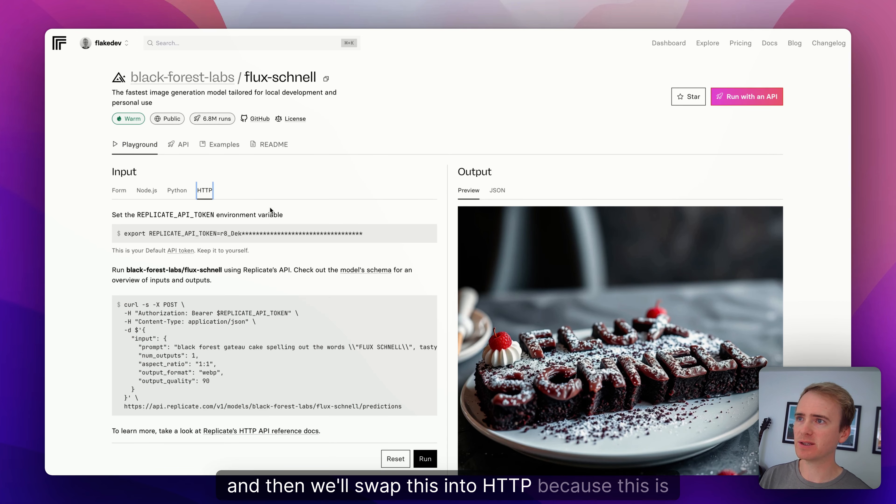
scroll(270, 207, down, 3)
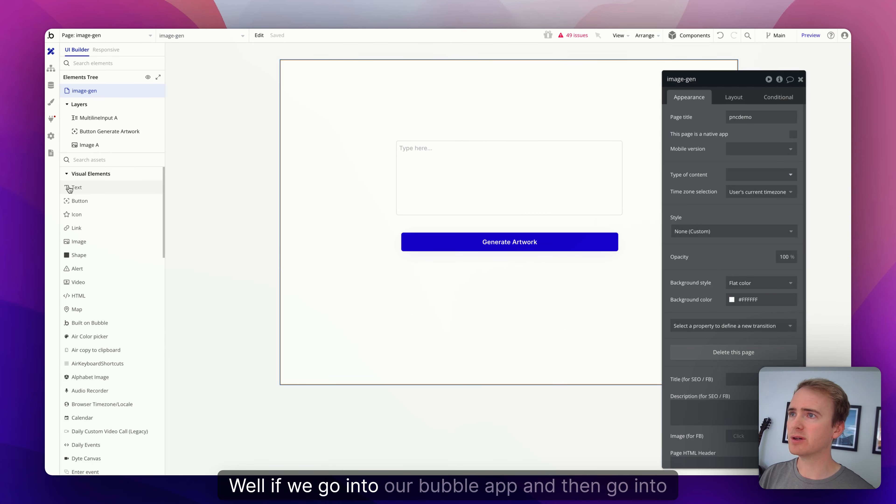
Return to Bubble, open the installed plugins and look through the APIs configured in the API Connector
click(47, 122)
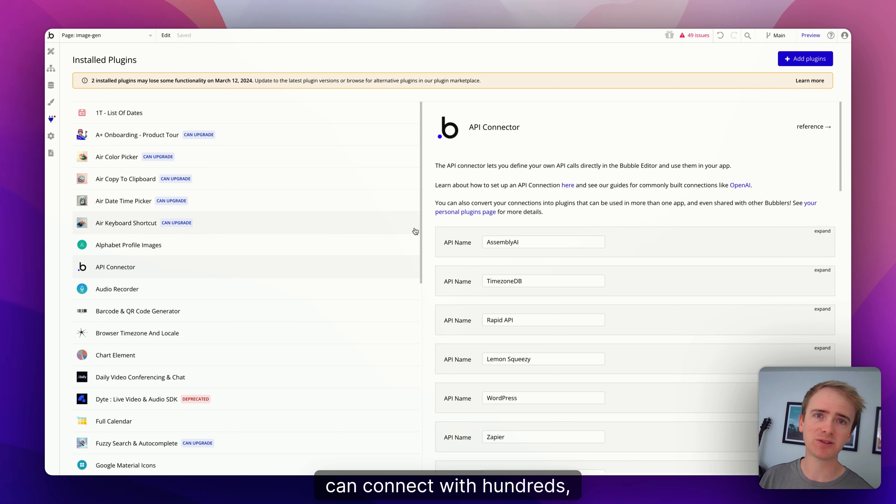
scroll(536, 288, down, 3)
scroll(622, 296, down, 4)
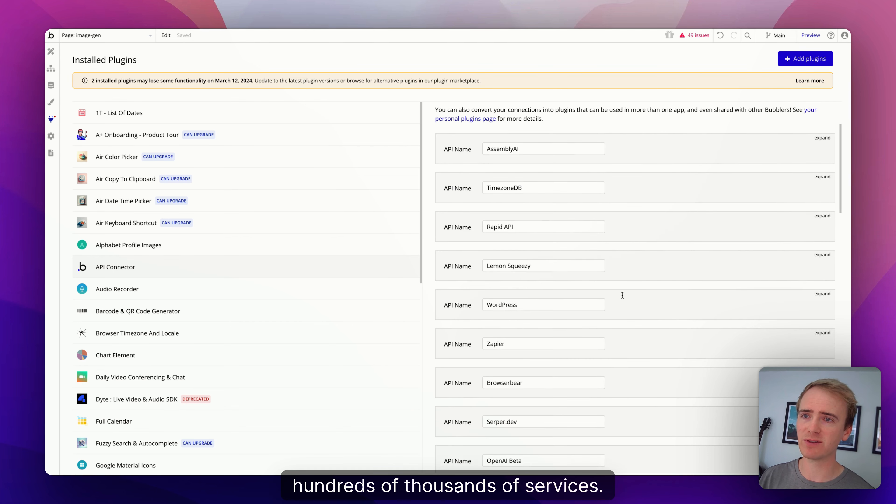
scroll(622, 295, down, 3)
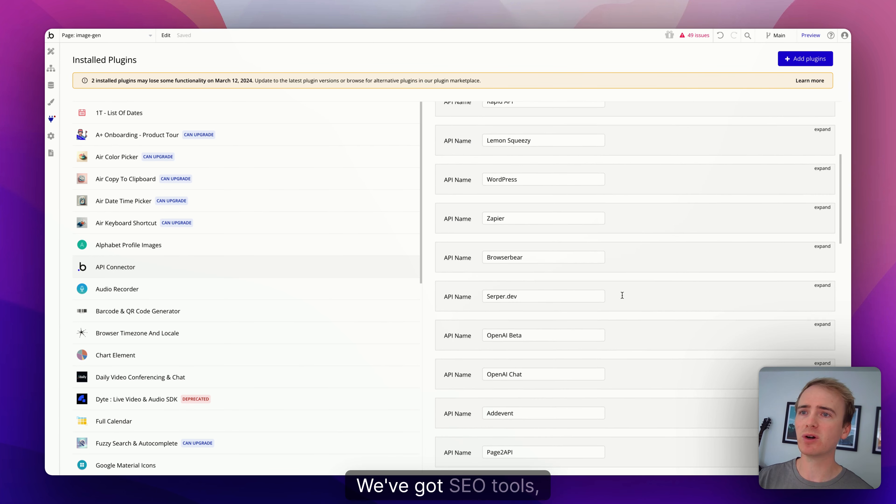
scroll(622, 295, down, 3)
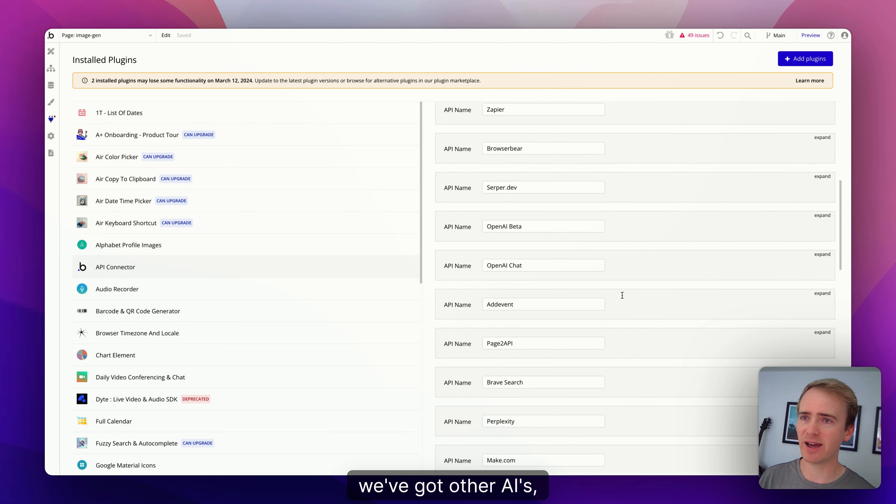
scroll(622, 296, down, 5)
scroll(622, 295, down, 20)
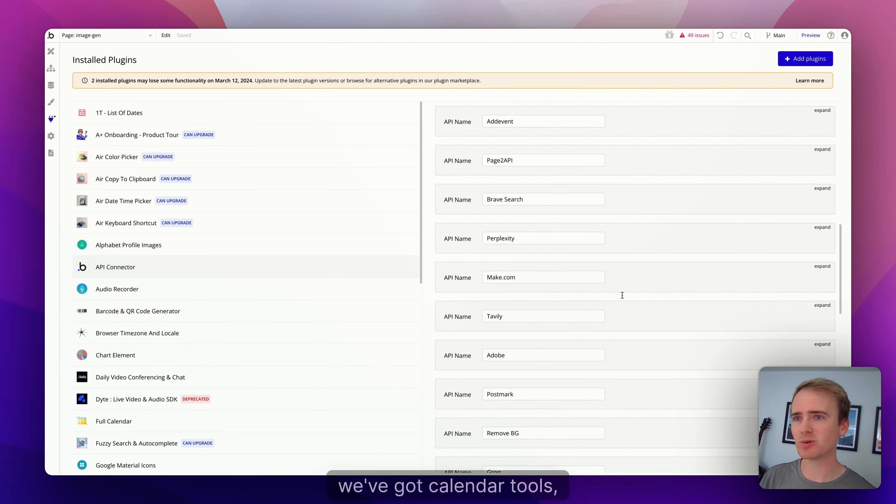
scroll(622, 296, down, 2)
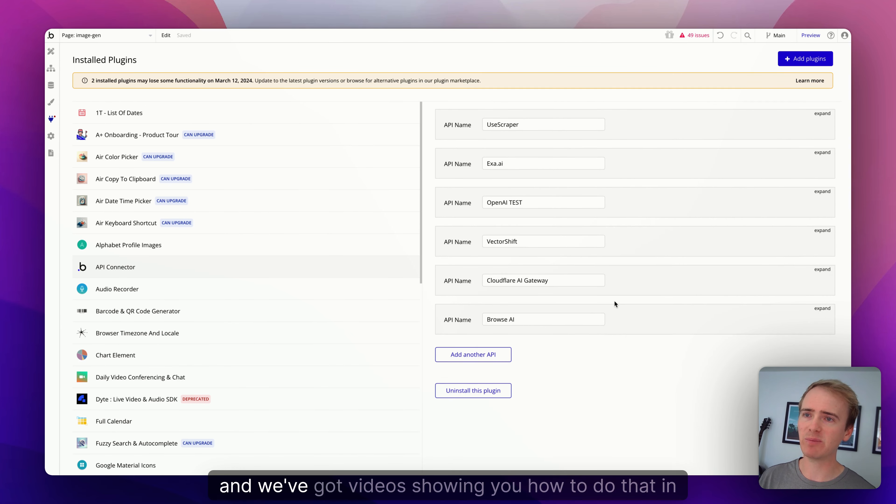
Add another API to the API Connector and name it "Replicate"
click(502, 355)
triple_click(499, 358)
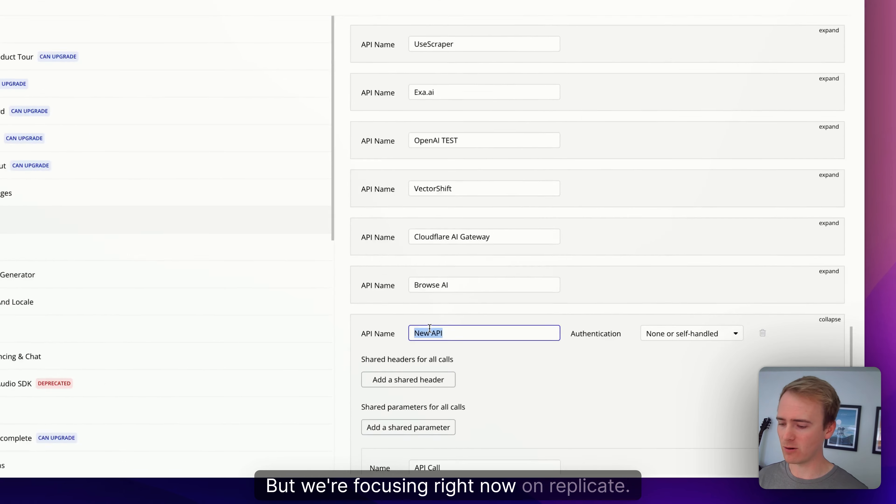
text(repli)
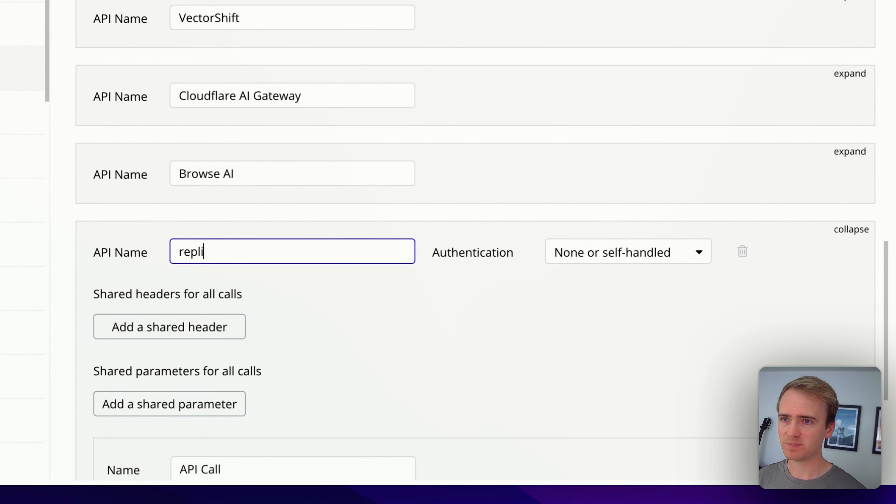
key(BackSpace)
key(BackSpace)
key(BackSpace)
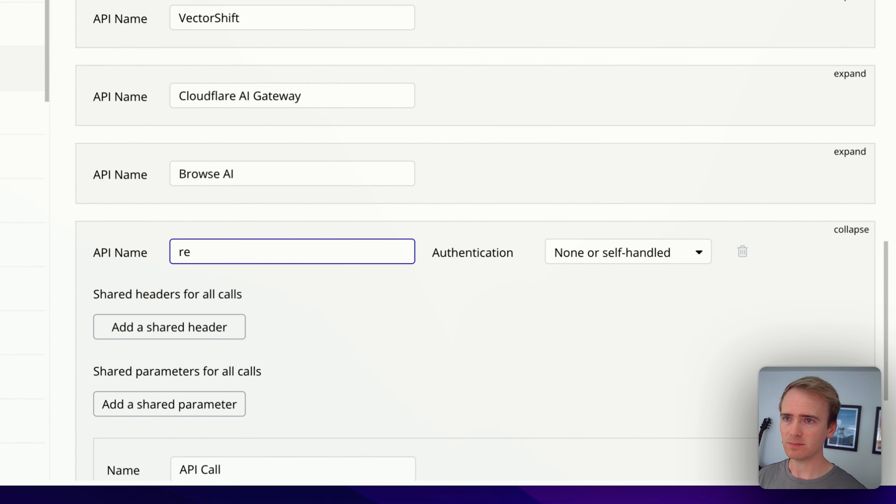
text(plicate)
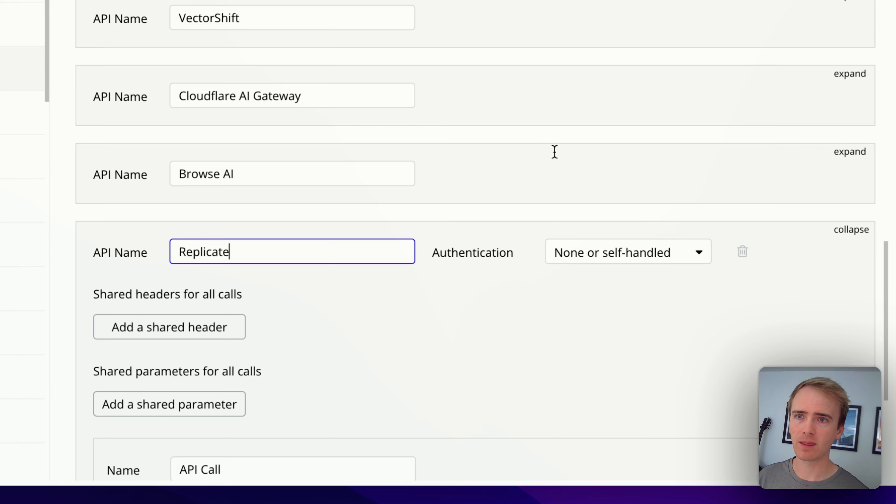
scroll(554, 150, down, 5)
scroll(428, 58, down, 3)
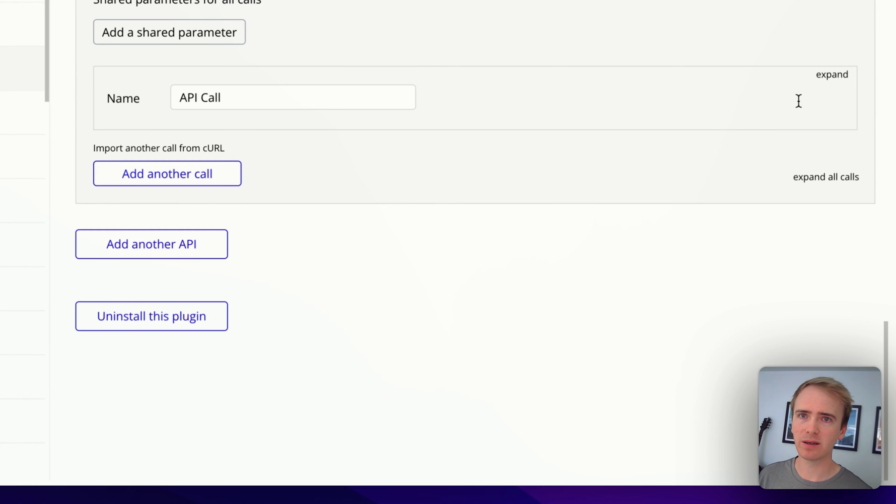
Expand the Replicate API's new call and rename it "Generate image"
click(833, 75)
click(369, 102)
key(ctrl+a)
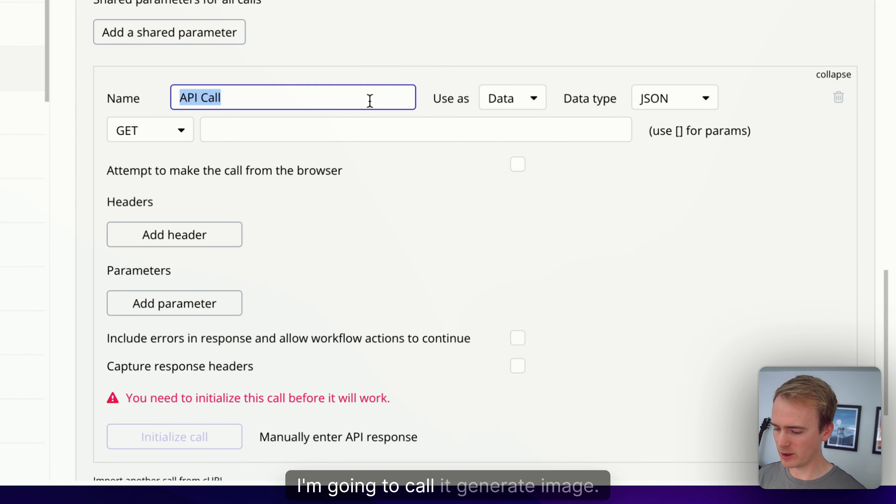
text(Generate i)
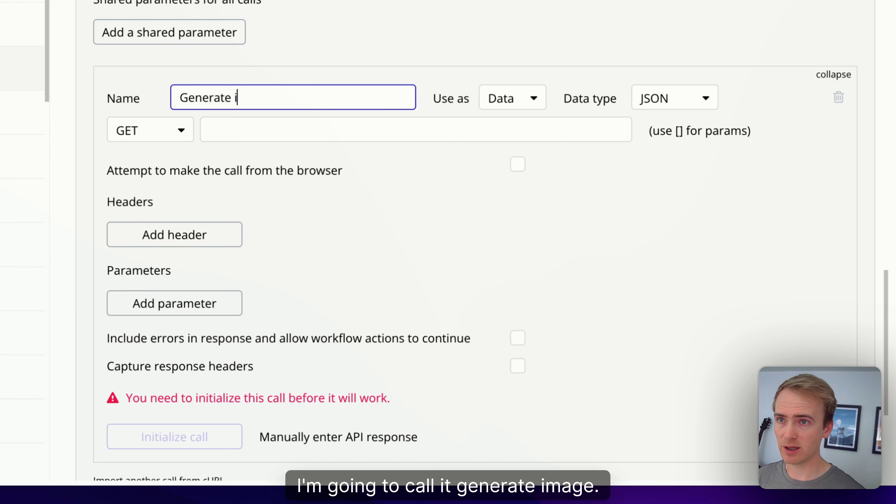
text(mage)
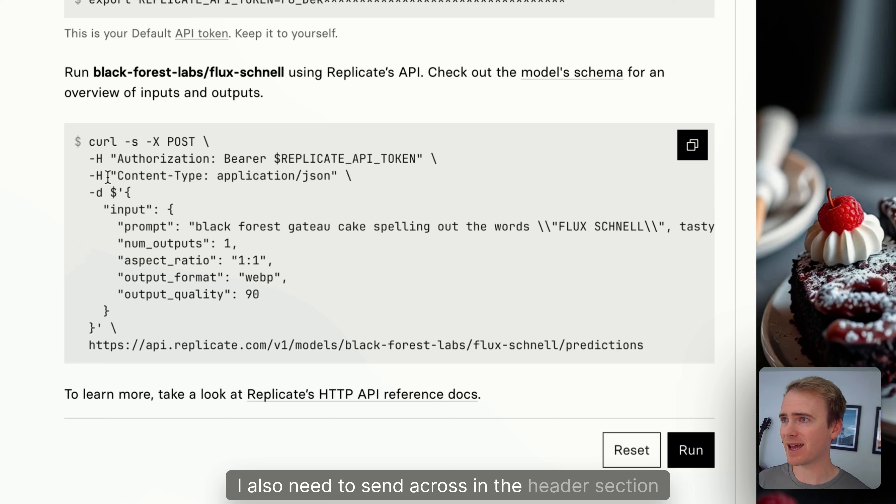
Switch to Replicate, examine the Content-Type header and data flag in the HTTP example, and select its JSON body for copying
click(116, 183)
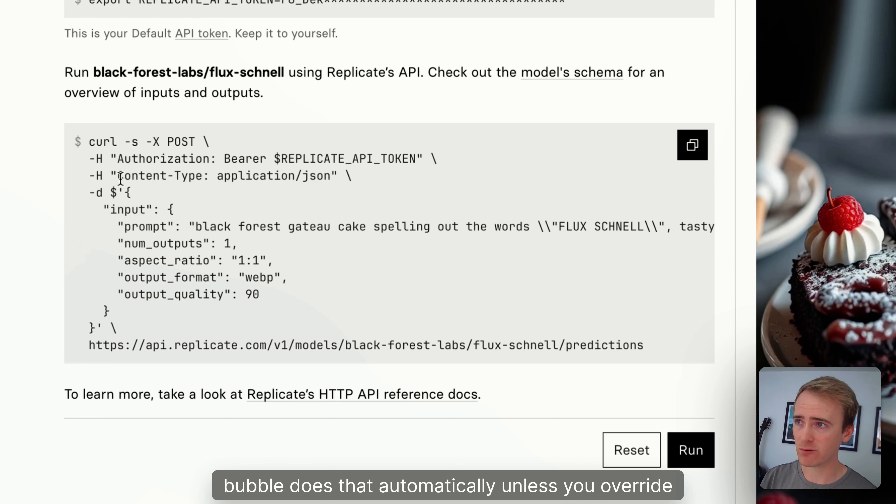
drag(107, 175, 392, 178)
click(390, 180)
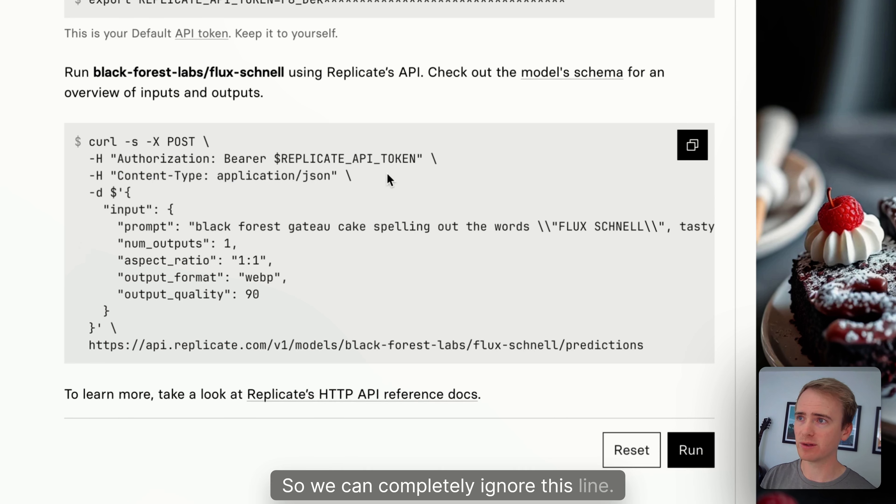
drag(89, 194, 125, 195)
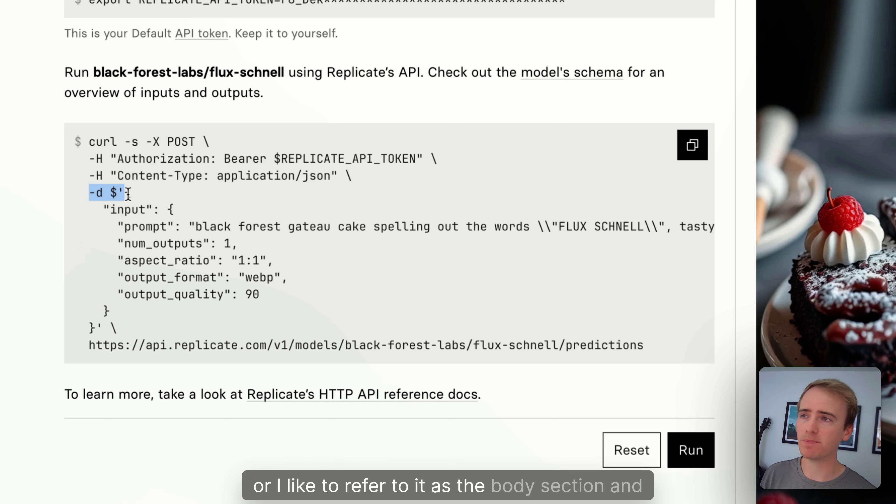
click(146, 194)
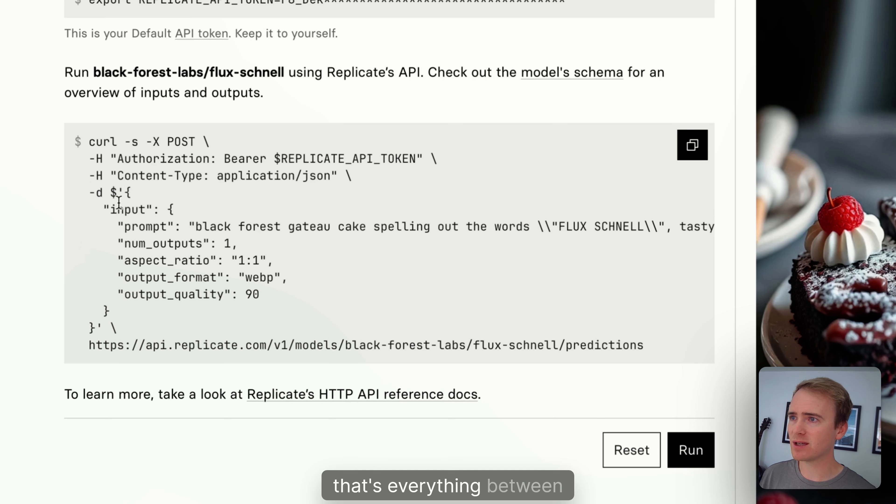
drag(124, 194, 93, 327)
drag(91, 328, 125, 193)
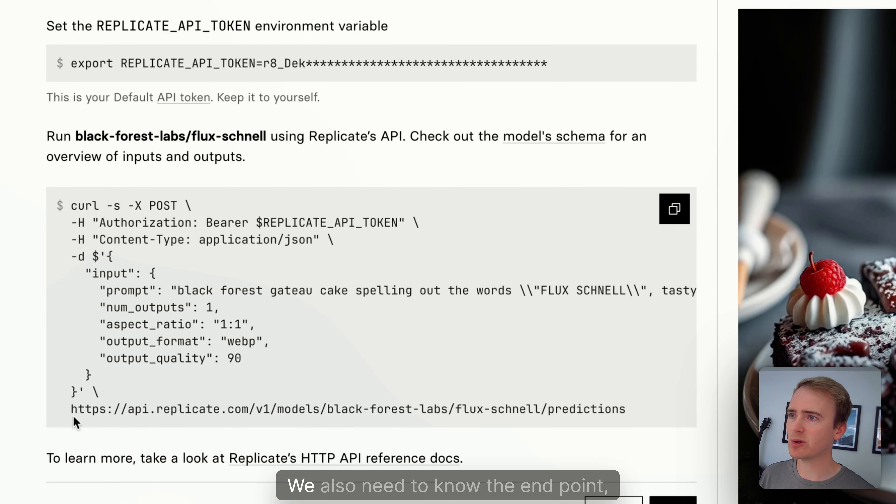
Copy the flux-schnell predictions endpoint from Replicate into the Generate image call's URL without leading spaces, and set the call's use to Action
drag(71, 408, 457, 426)
scroll(628, 409, right, 5)
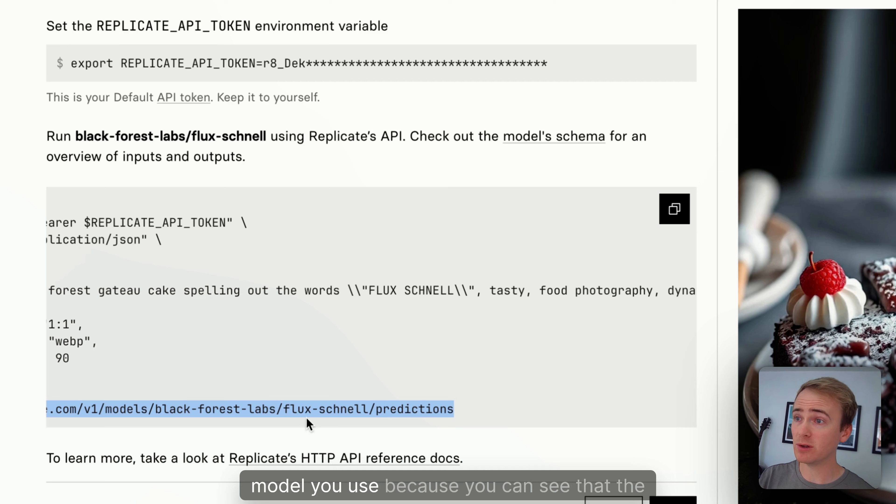
click(300, 410)
drag(148, 410, 386, 410)
drag(454, 410, 47, 410)
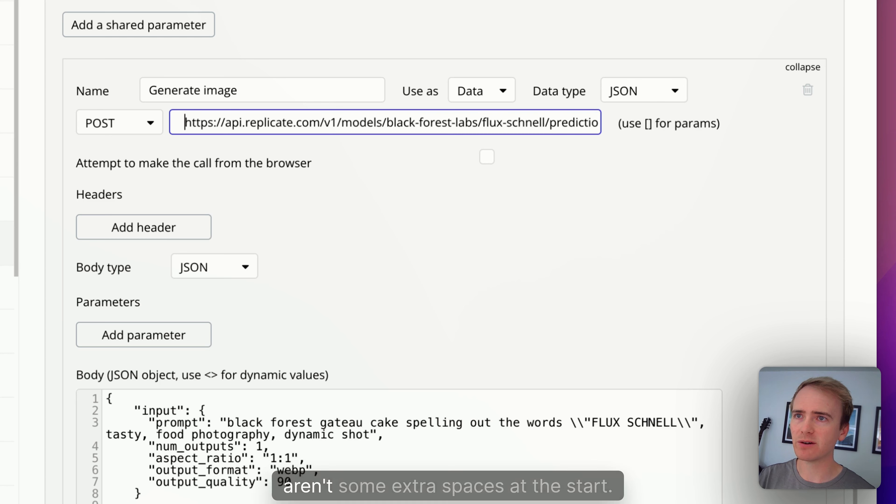
key(BackSpace)
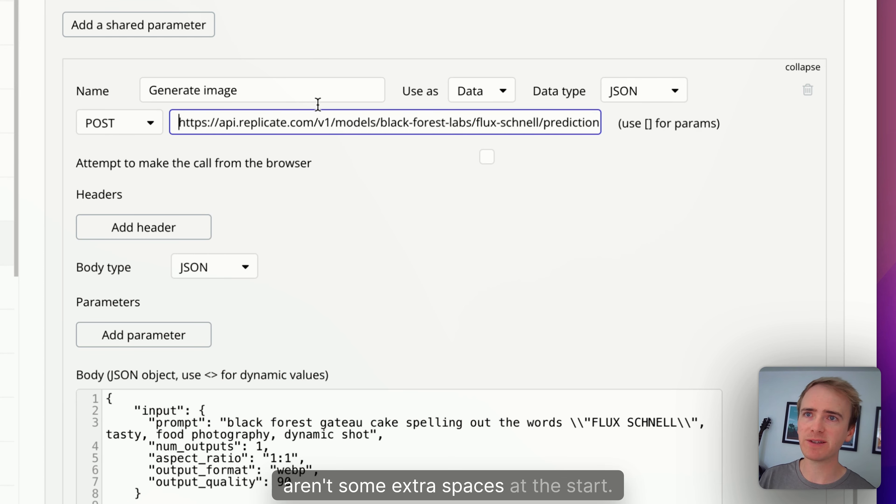
click(473, 96)
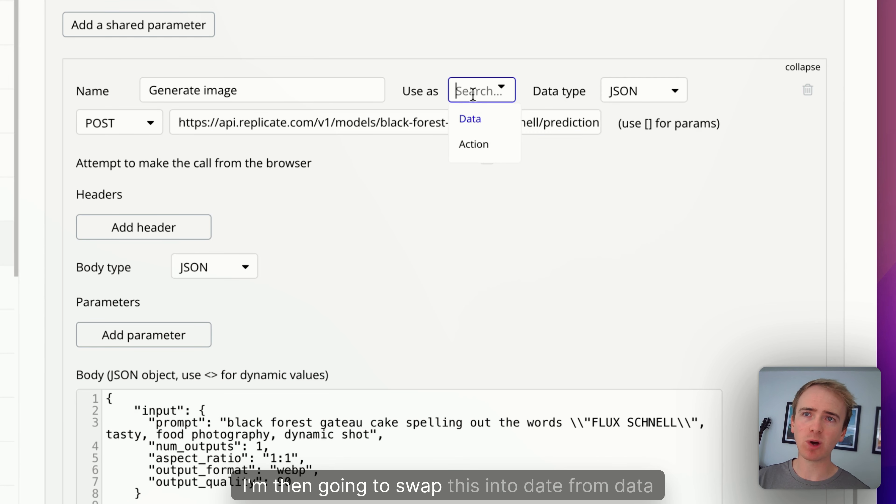
click(479, 148)
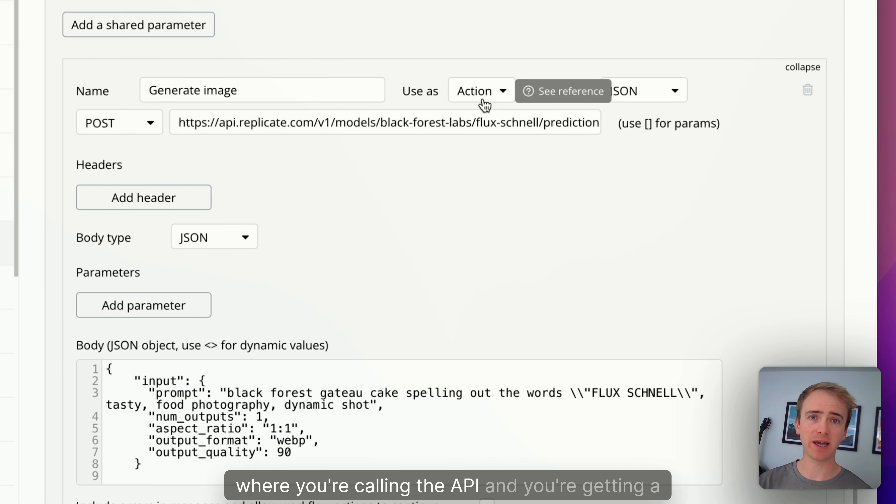
Try to complete the call's JSON body by recopying the input block with its closing brackets from Replicate's HTTP example
scroll(484, 105, down, 1)
click(274, 403)
click(204, 424)
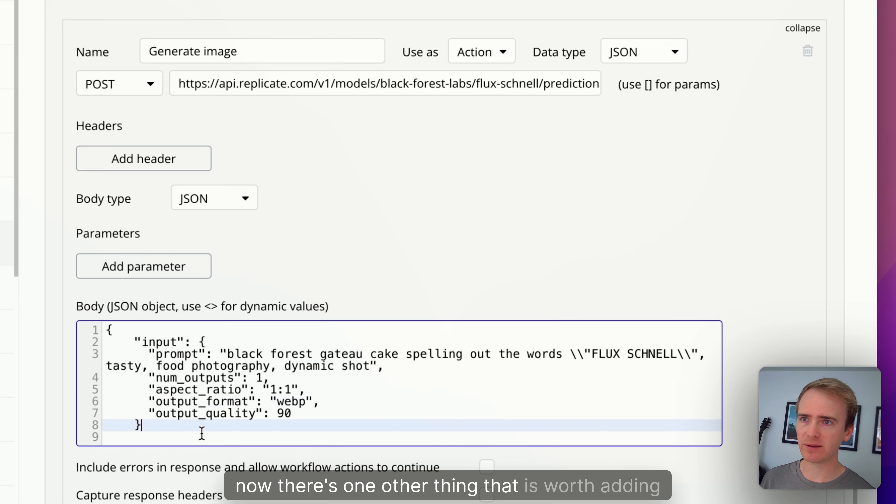
click(202, 437)
scroll(201, 438, down, 1)
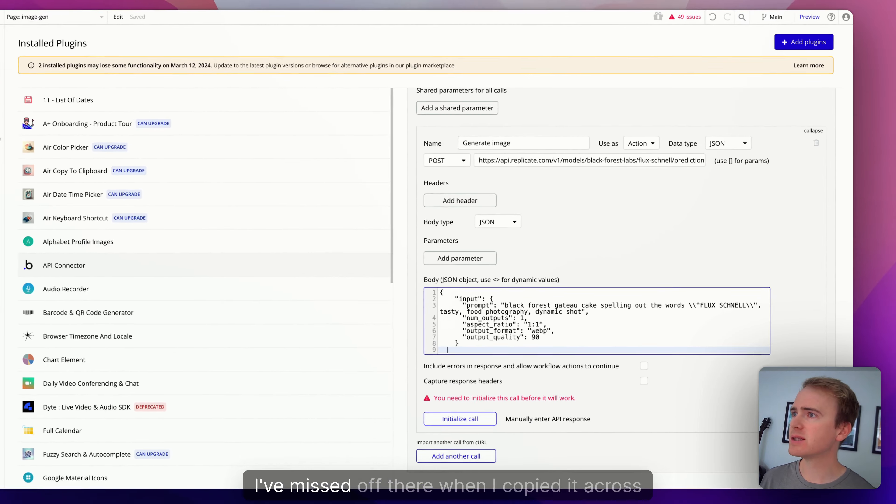
key(ctrl+Tab)
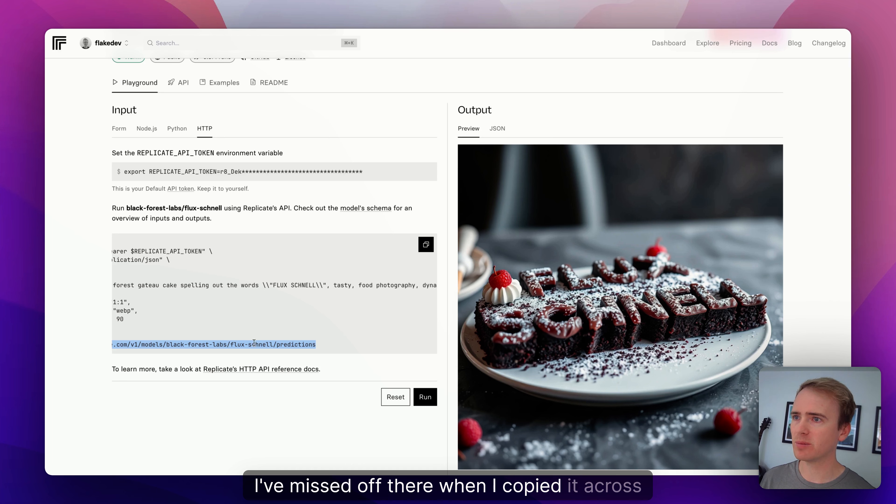
drag(225, 311, 91, 297)
click(147, 308)
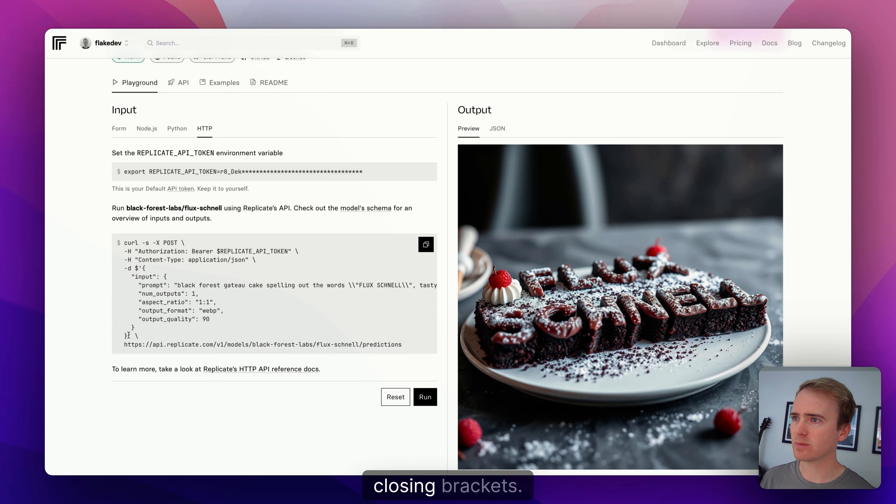
drag(128, 336, 163, 278)
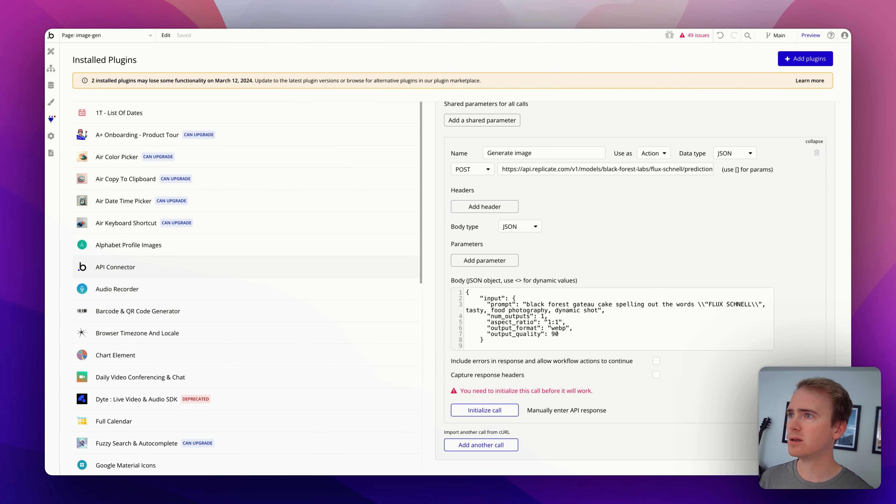
key(super+a)
text({       "prompt": "black forest gateau cake spelling out the words \\"FLUX SCHNELL\\", tasty, food photography, dynamic shot",       "num_outputs": 1,       "aspect_ratio": "1:1",       "output_format": "webp",       "output_quality": 90     }   })
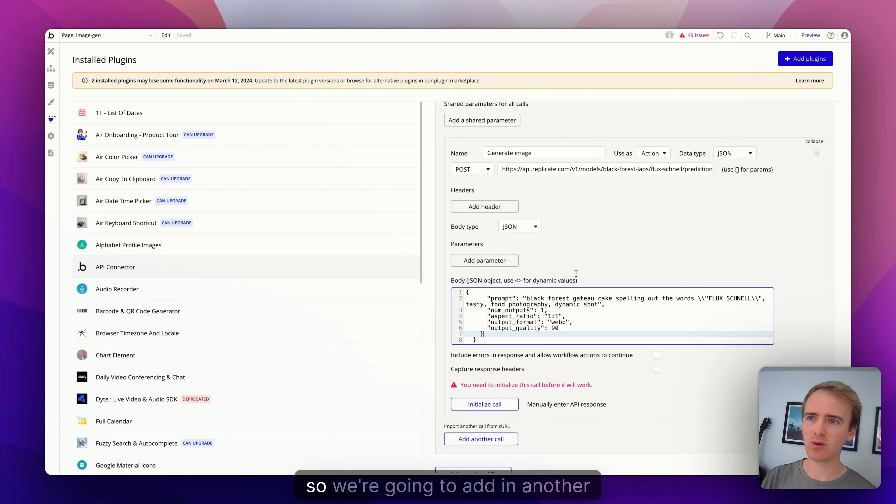
key(Return)
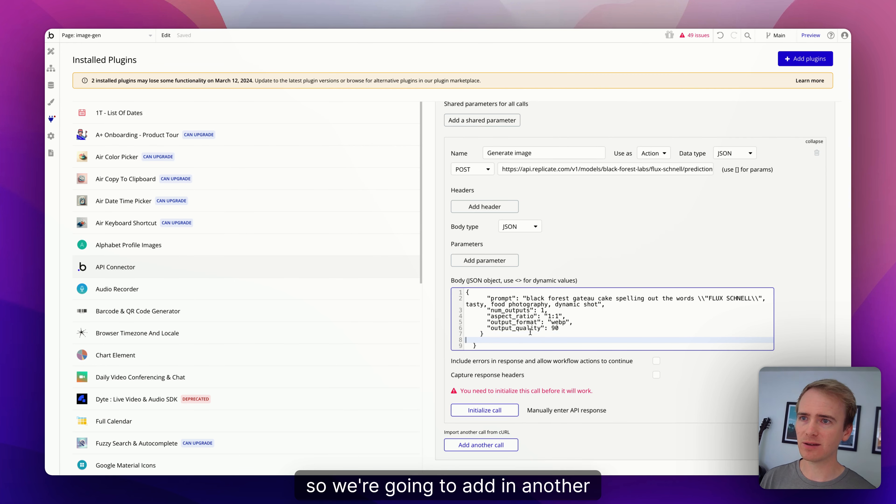
scroll(528, 329, up, 2)
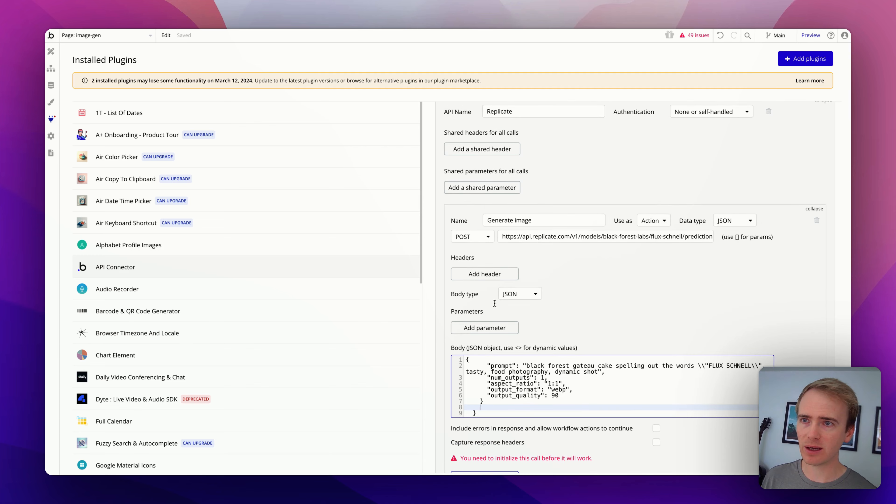
drag(530, 378, 477, 349)
click(496, 384)
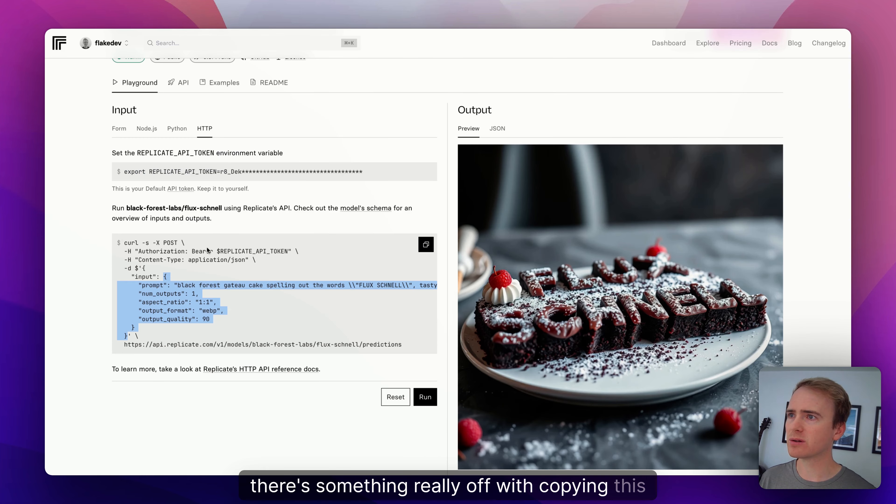
Copy the entire JSON body, including the outer braces and "input" key, from Replicate's HTTP example and replace the call's body with it
click(144, 271)
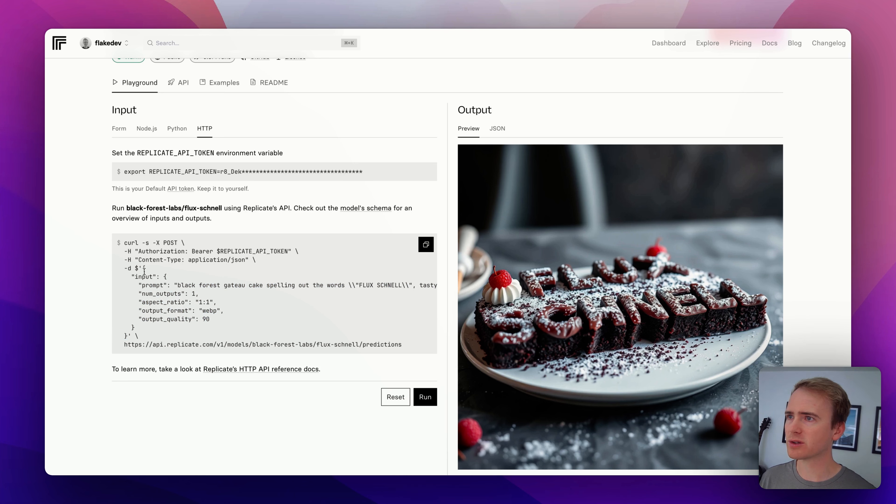
drag(143, 269, 132, 329)
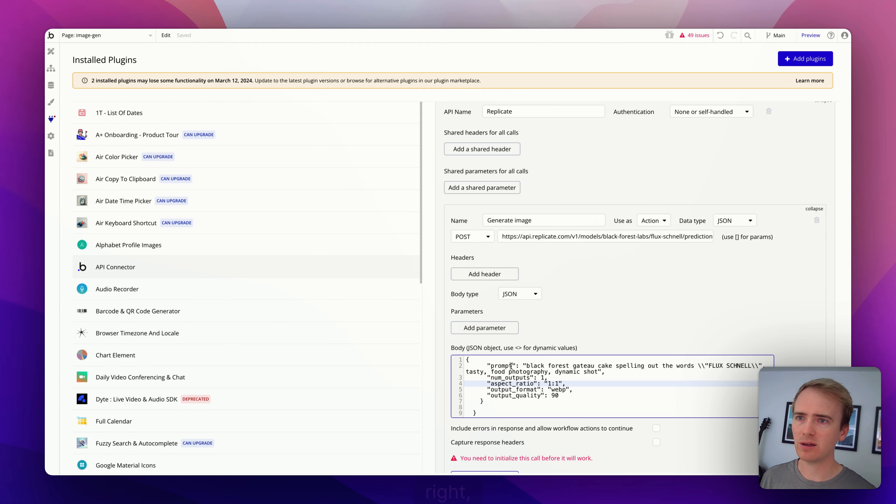
key(super+a)
text({     "input": {       "prompt": "black forest gateau cake spelling out the words \\"FLUX SCHNELL\\", tasty, food photography, dynamic shot",       "num_outputs": 1,       "aspect_ratio": "1:1",       "output_format": "webp",       "output_quality": 90     }   })
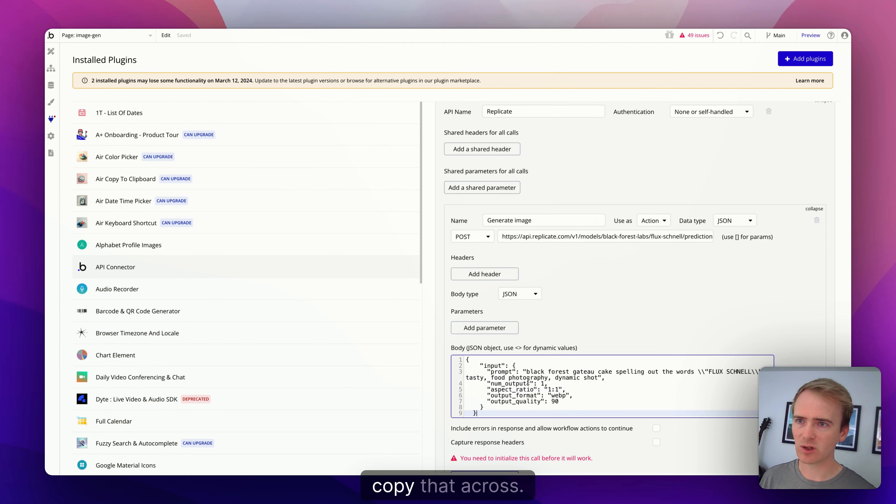
Add a comma after the body's input object and insert a "webhook" key with an empty string value on a new line
click(498, 366)
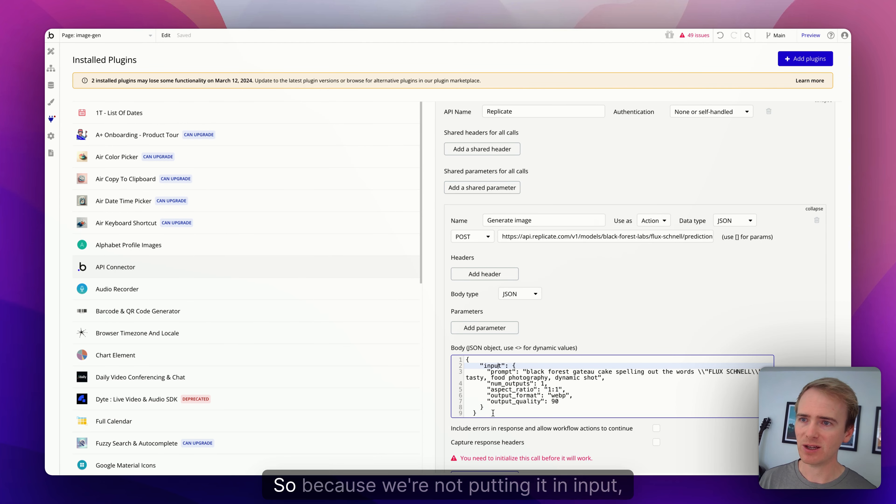
click(520, 409)
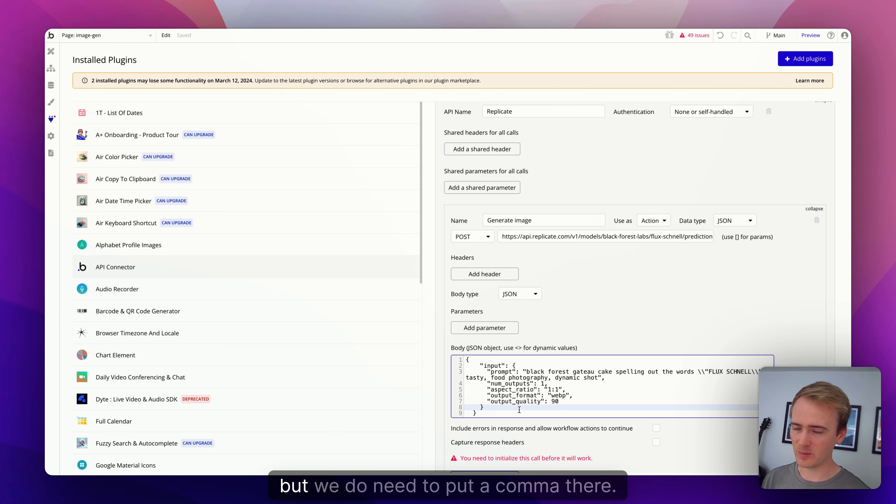
text(,)
key(Return)
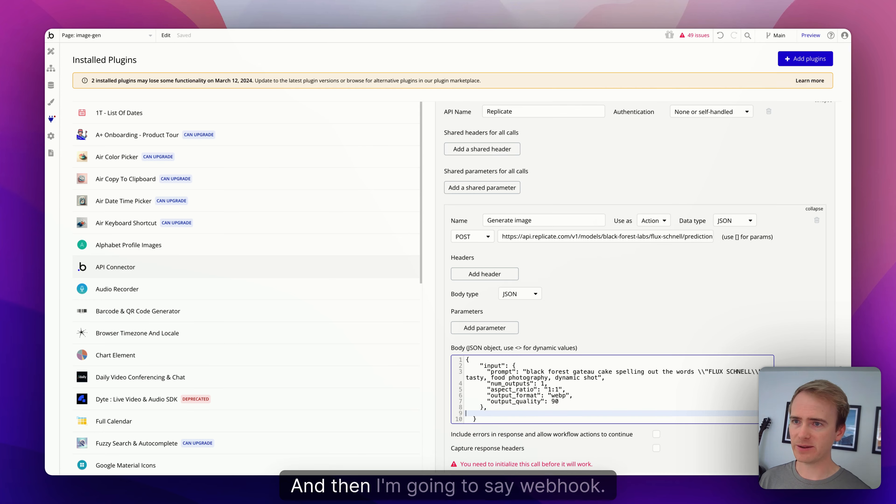
text("webhook")
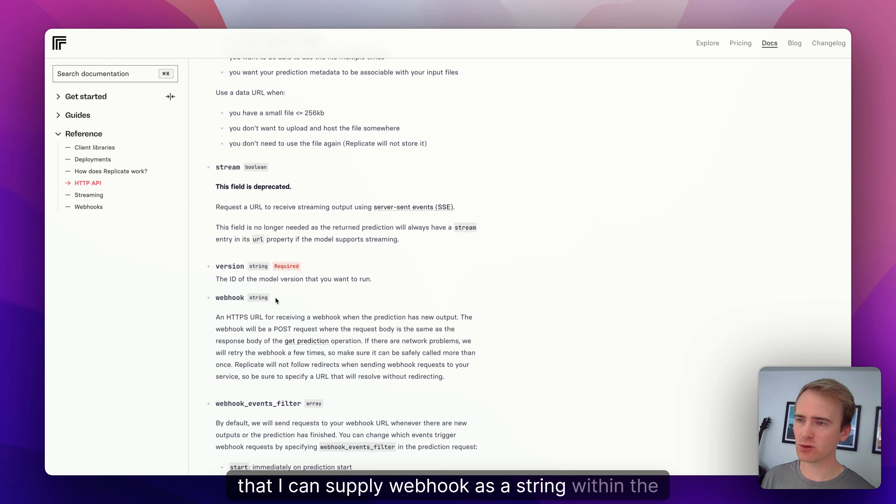
Check in Replicate's HTTP API docs where webhook belongs relative to the input object, and compare that with the Bubble call's JSON body
scroll(275, 296, up, 7)
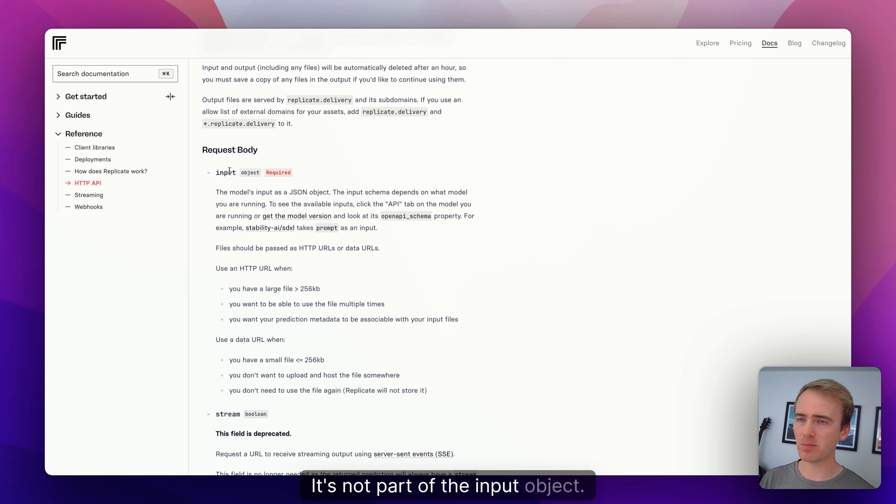
scroll(229, 171, down, 2)
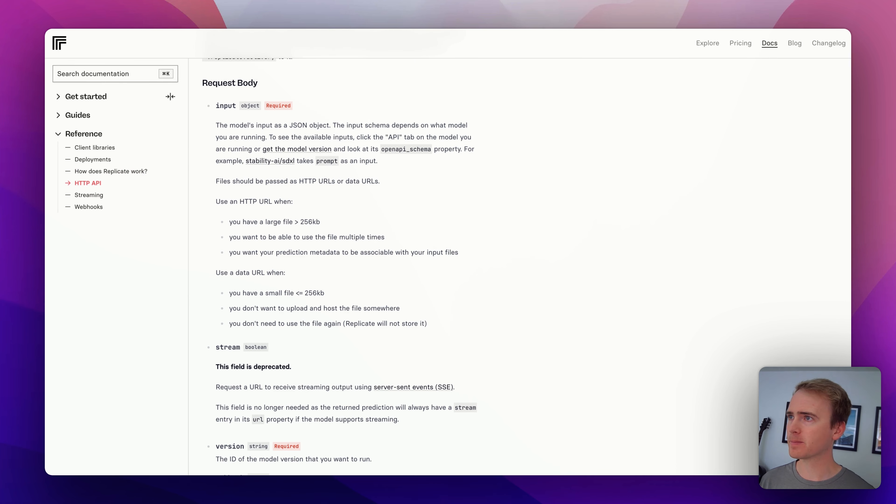
key(ctrl+Tab)
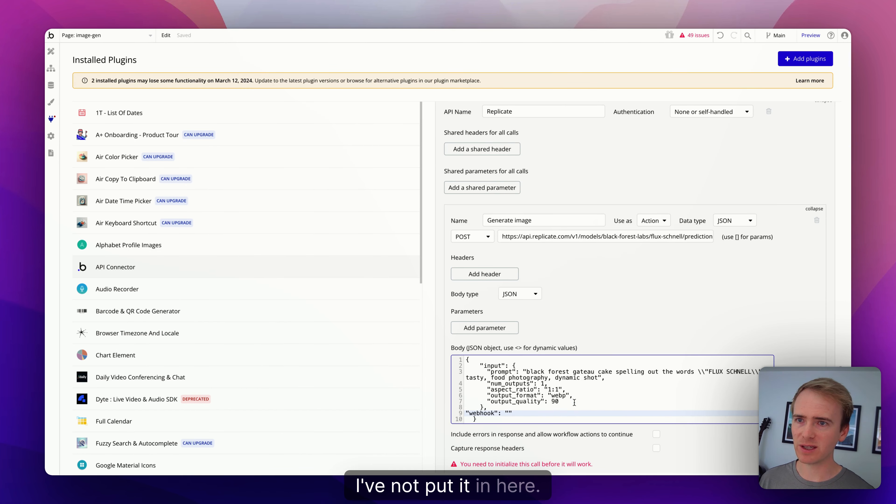
click(574, 402)
key(Return)
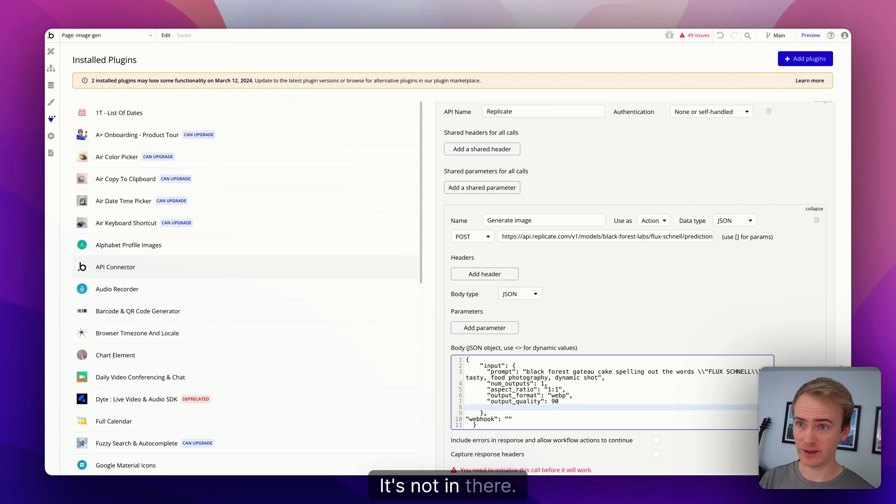
key(BackSpace)
click(497, 407)
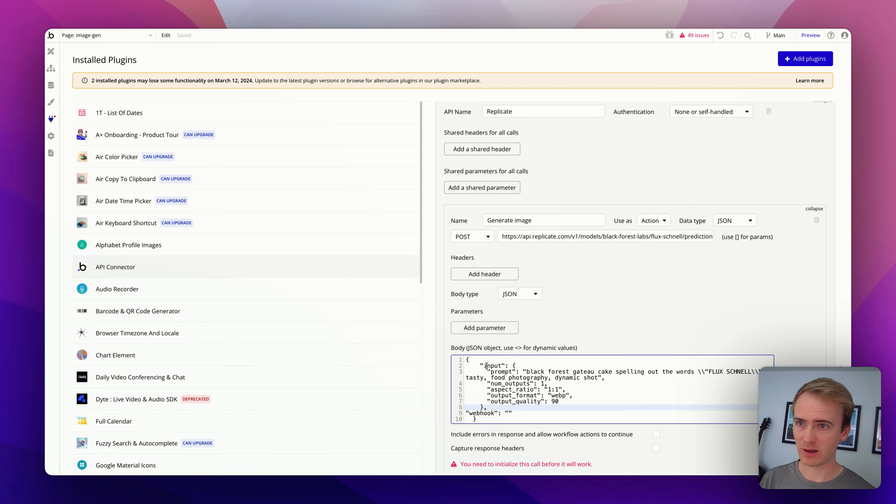
drag(482, 367, 485, 408)
click(484, 408)
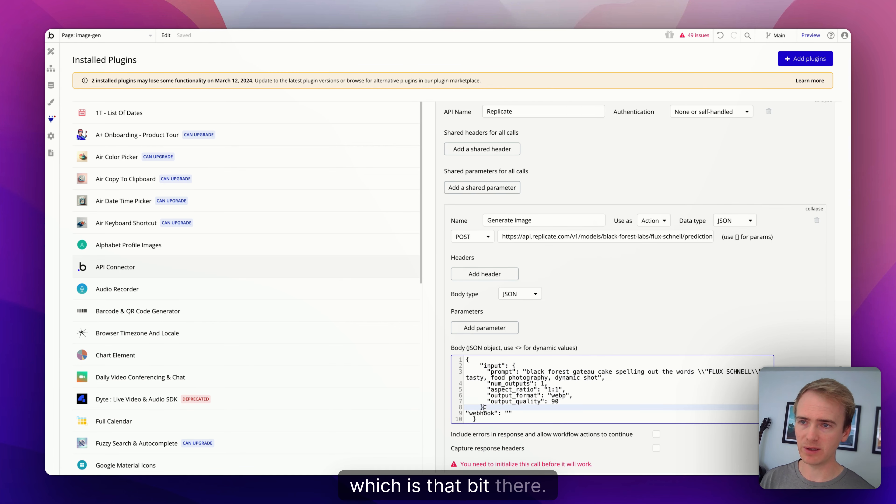
scroll(509, 417, down, 1)
click(512, 411)
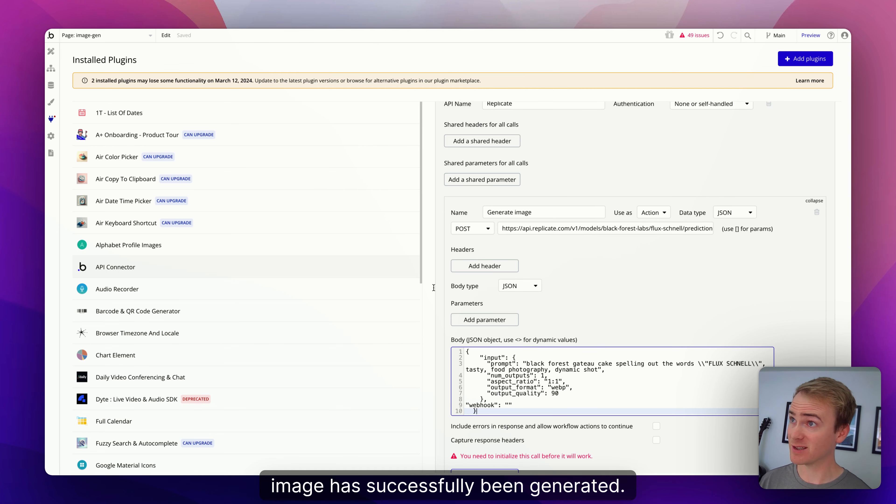
click(199, 61)
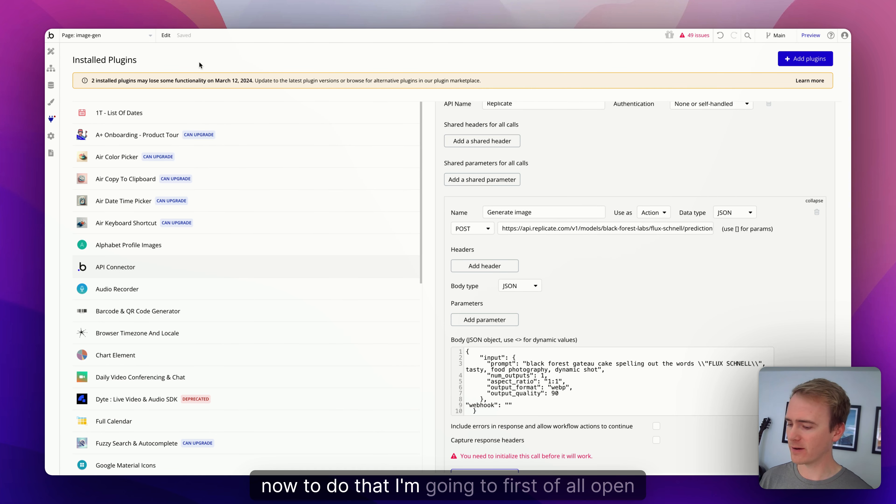
Open the Bubble app editor in a second browser tab and go to its backend workflows there
key(super+shift+c)
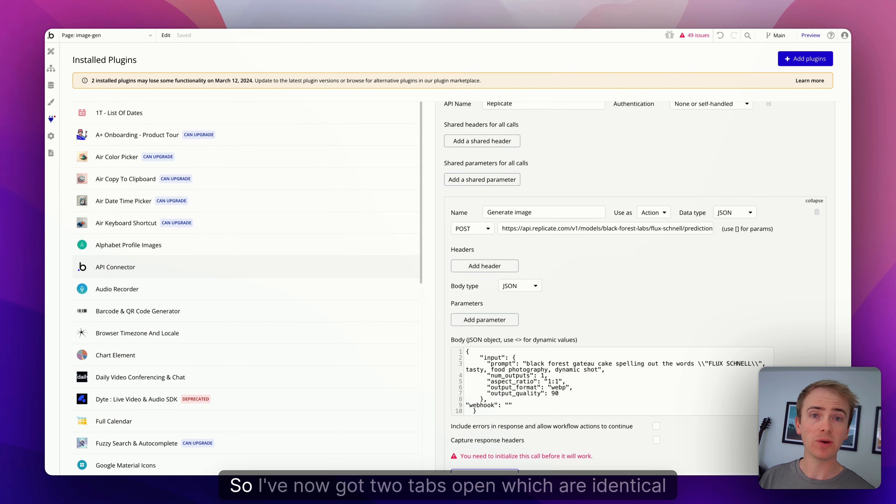
key(ctrl+Tab)
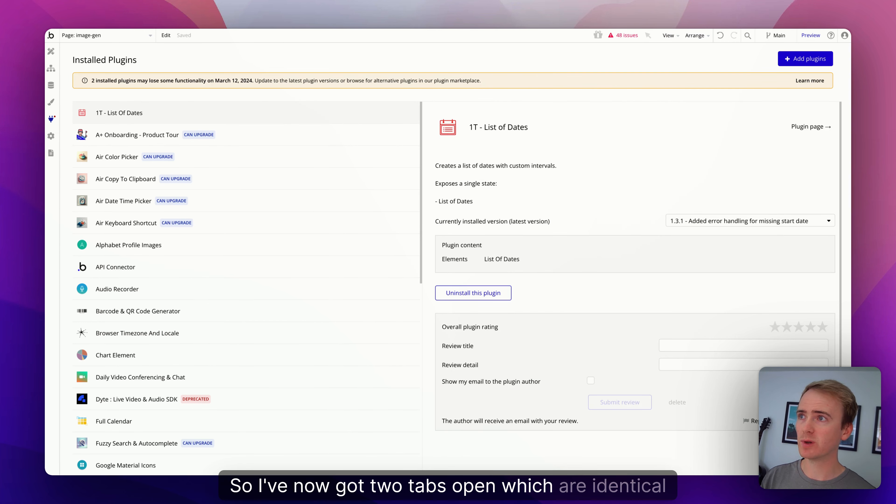
key(ctrl+Tab)
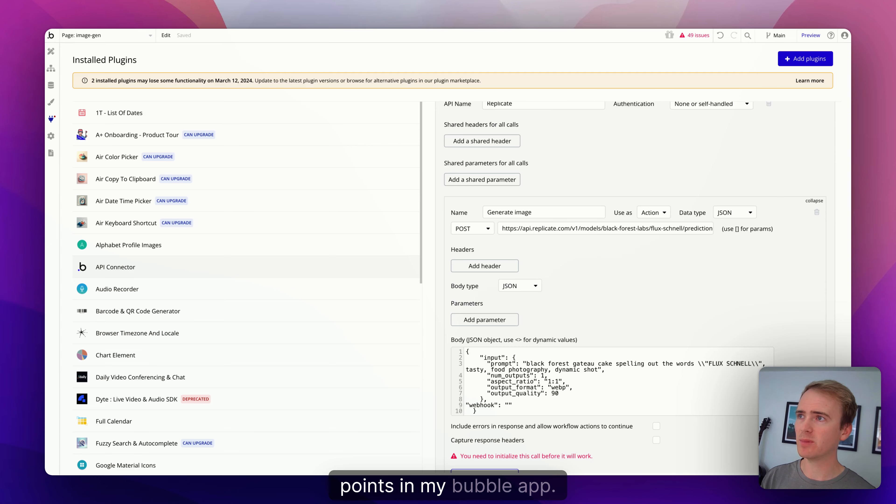
key(ctrl+Tab)
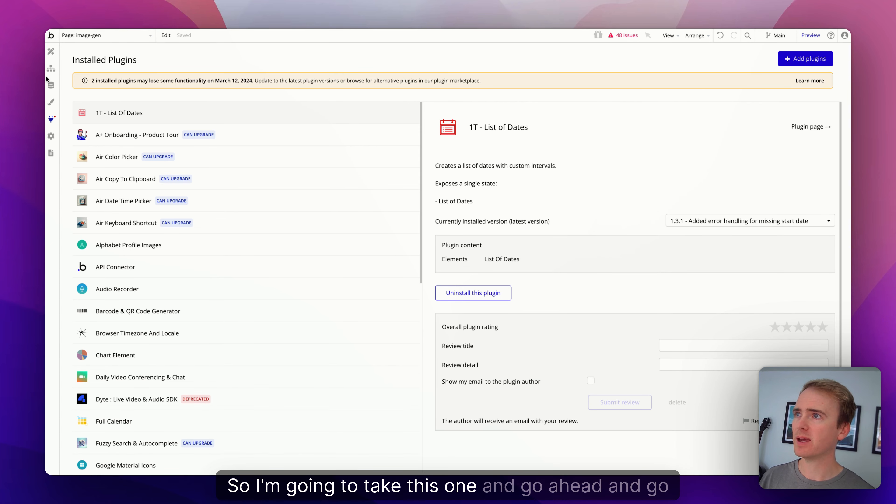
click(73, 42)
scroll(110, 246, down, 10)
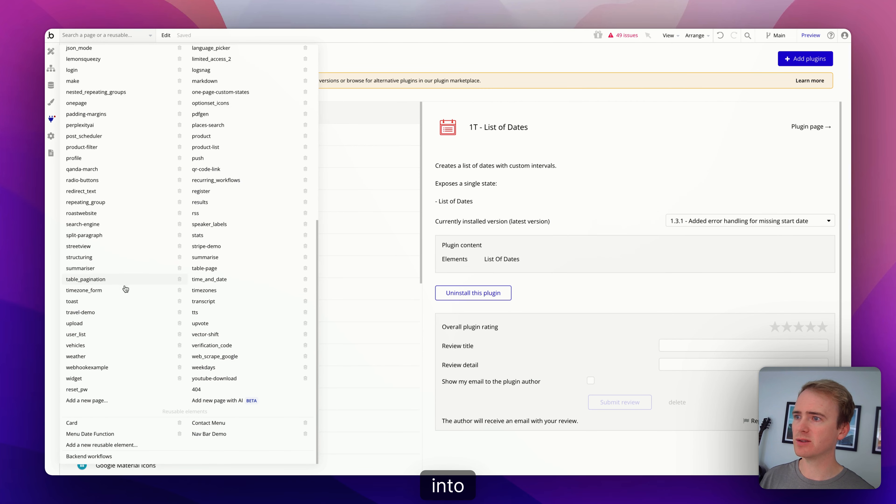
click(89, 456)
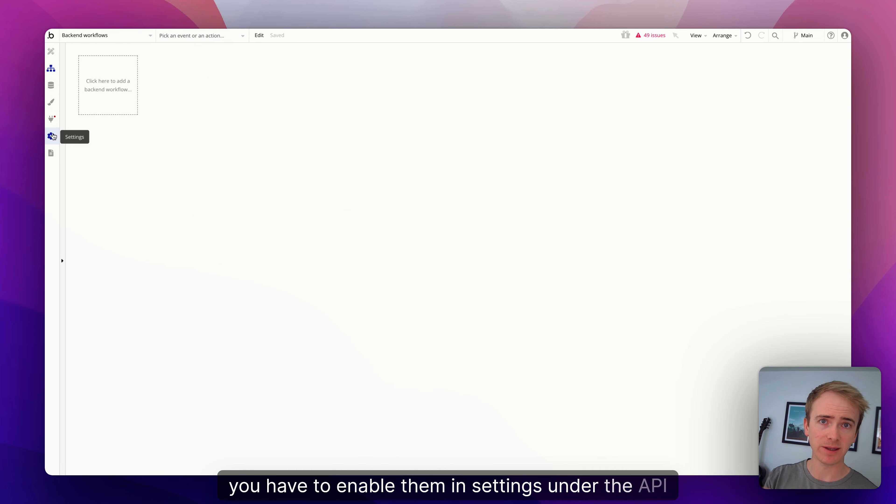
Add a new backend API workflow and name it "image-webhook"
click(110, 88)
click(162, 120)
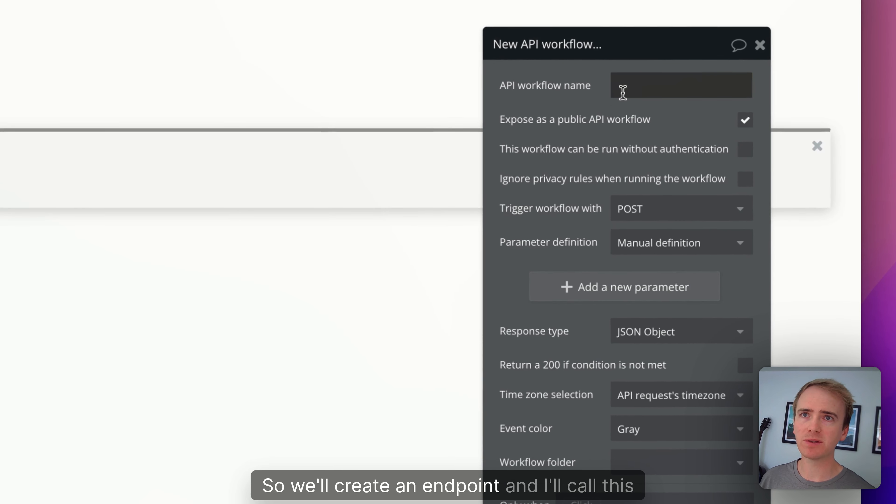
click(632, 86)
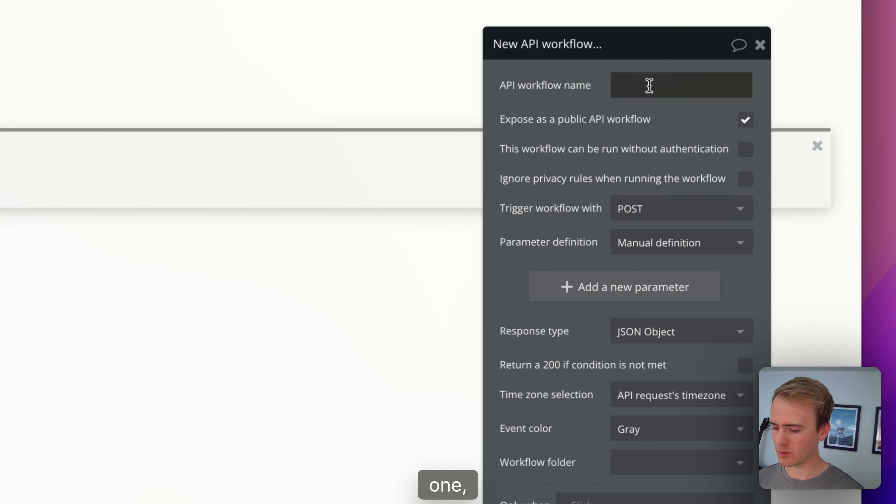
text(image)
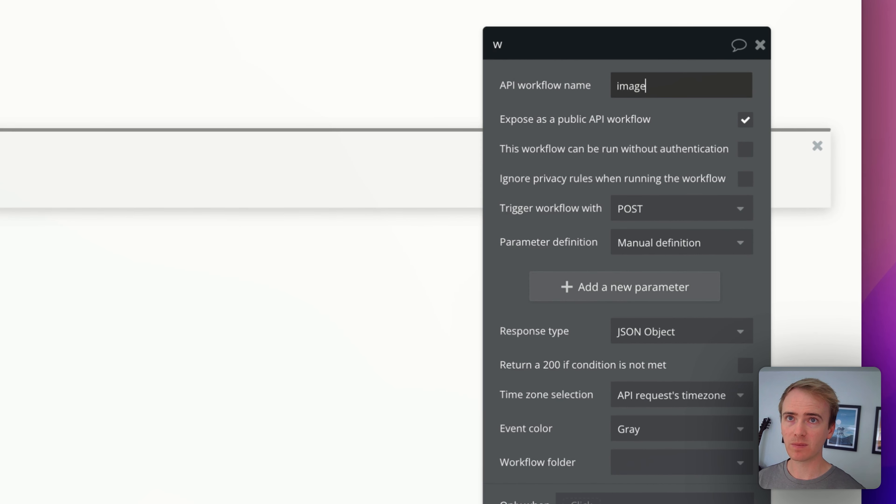
text(-webhook)
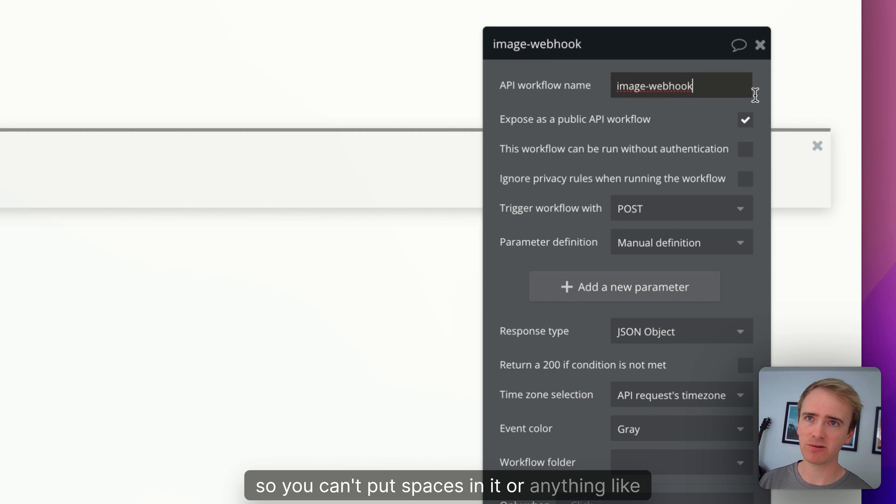
Set the image-webhook workflow's parameter definition to Detect request data and start detecting data
click(665, 252)
click(666, 321)
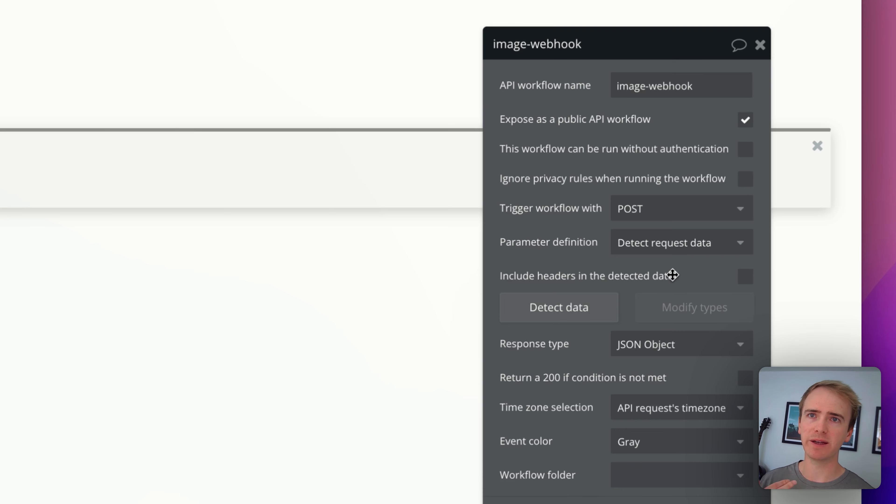
click(597, 310)
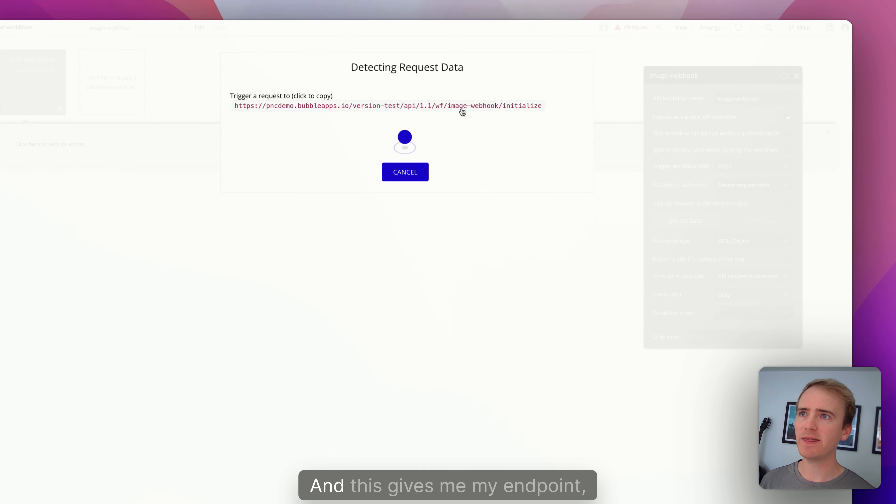
Copy the image-webhook initialize URL and paste it as the "webhook" value in the Generate image call's JSON body
click(462, 109)
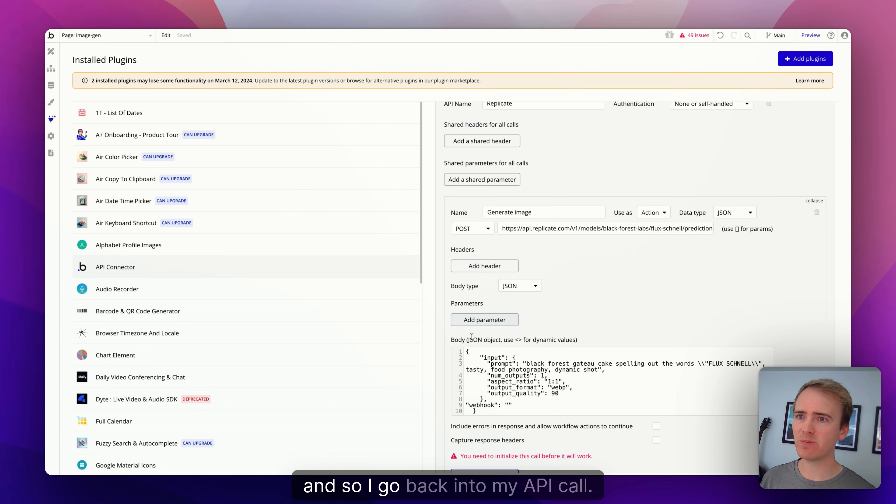
click(508, 405)
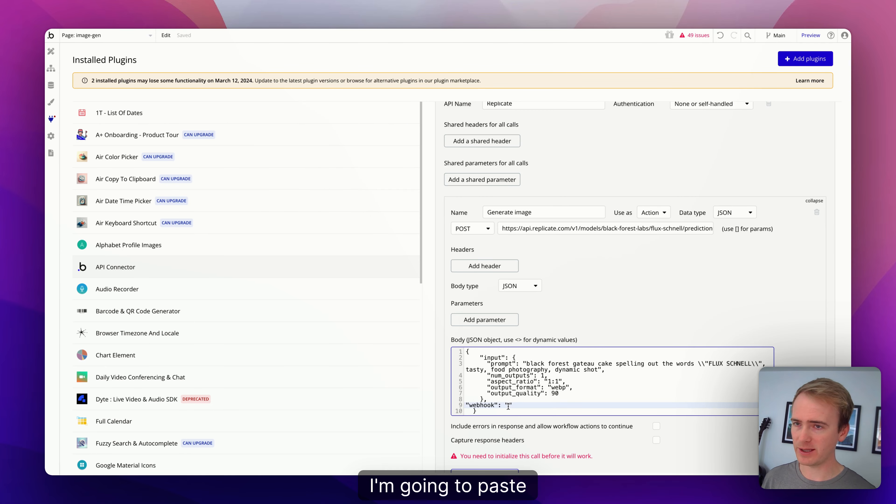
key(super+v)
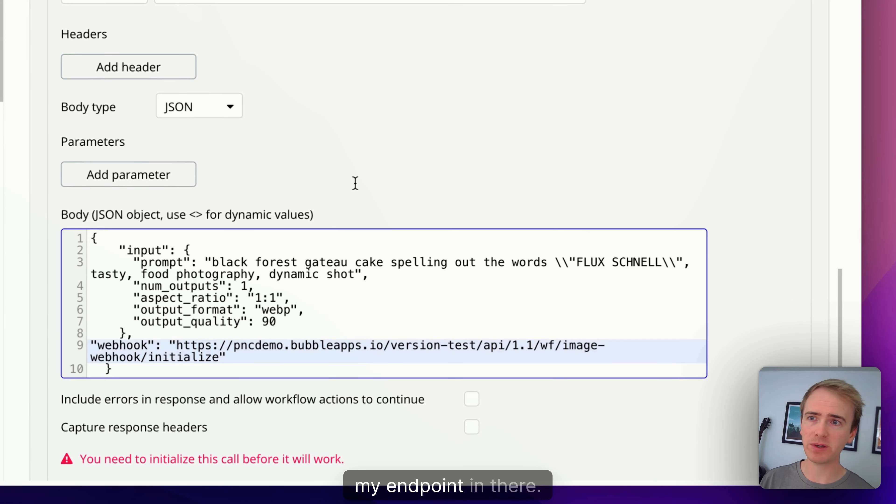
Set the Replicate API's authentication to Private key in header and check the Authorization header format in Replicate's HTTP example
scroll(400, 74, up, 2)
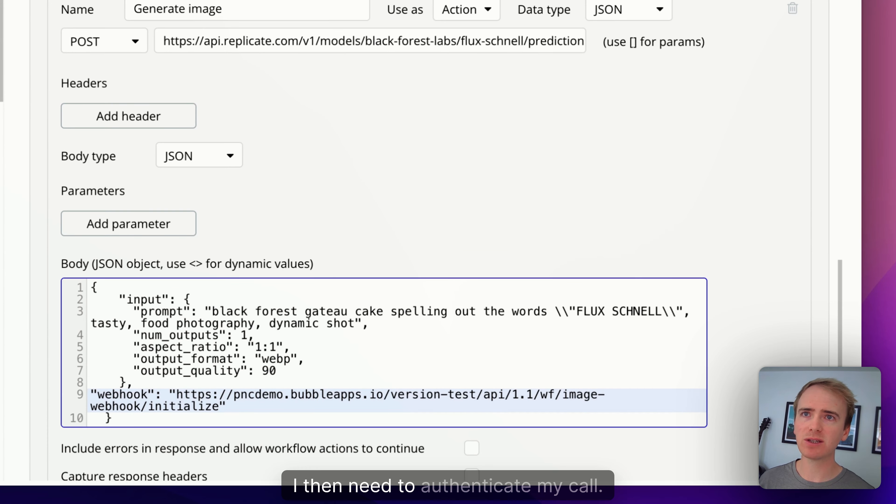
scroll(588, 60, up, 6)
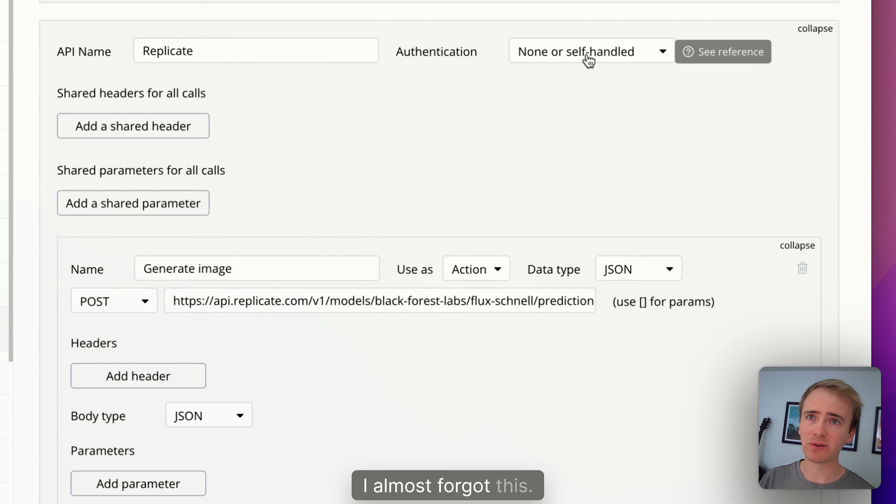
click(589, 60)
click(566, 149)
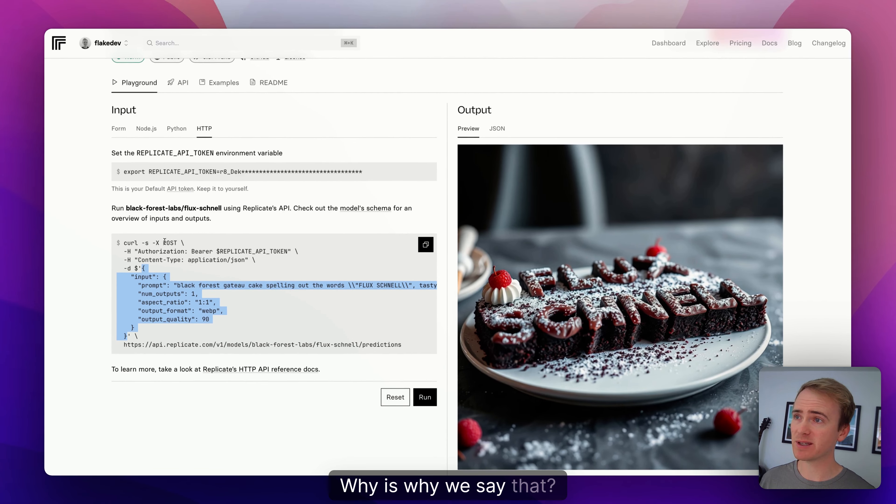
drag(117, 251, 191, 252)
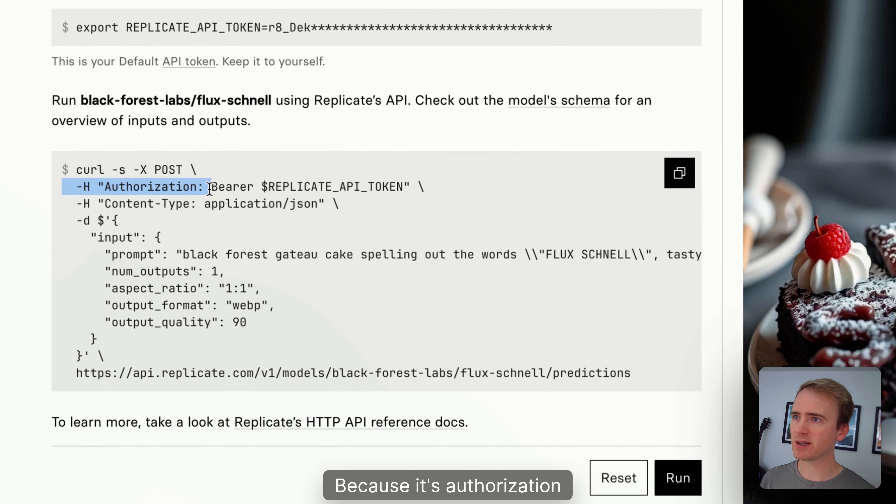
click(209, 190)
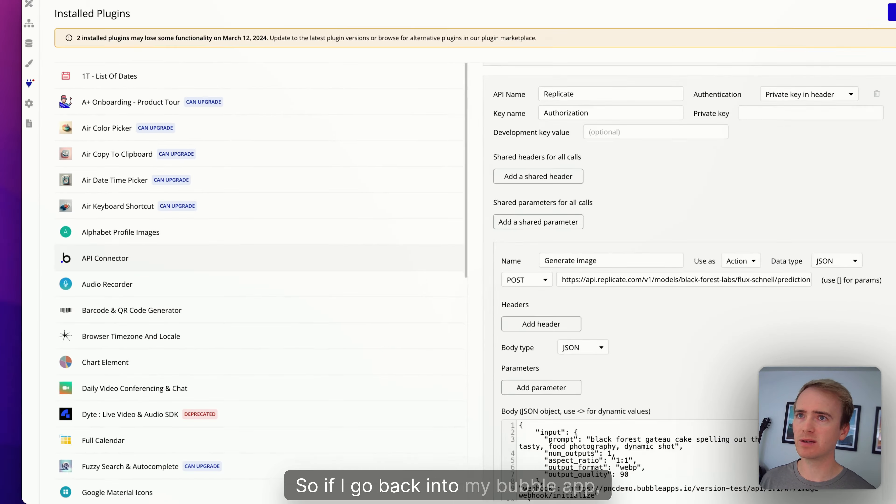
Fill in the Replicate API's private key with "Bearer", a space and the pasted Replicate API key
click(778, 113)
text(Bea)
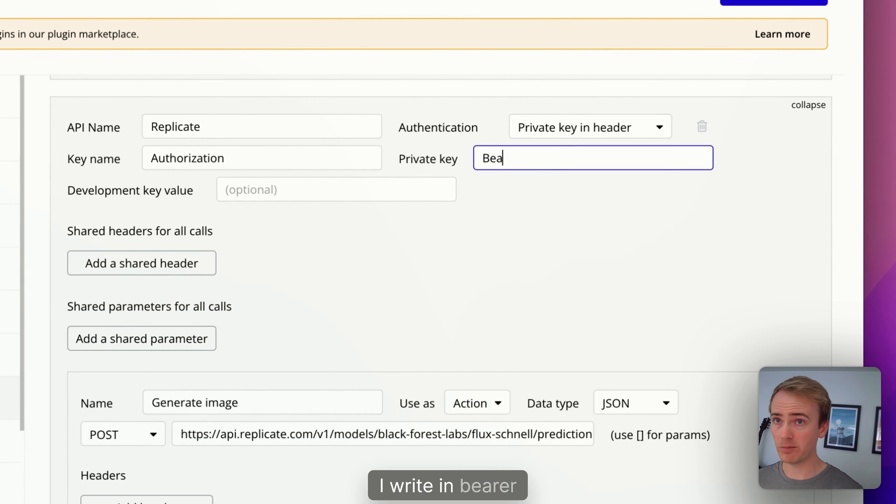
text(rer)
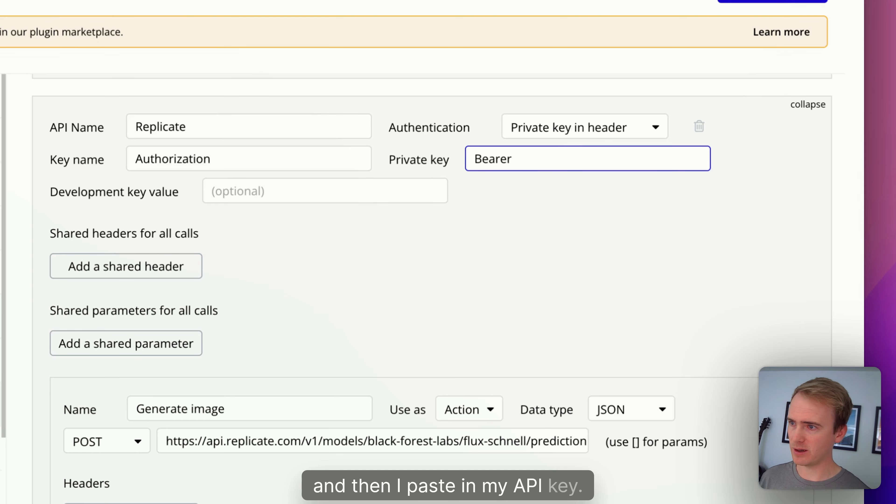
key(super+v)
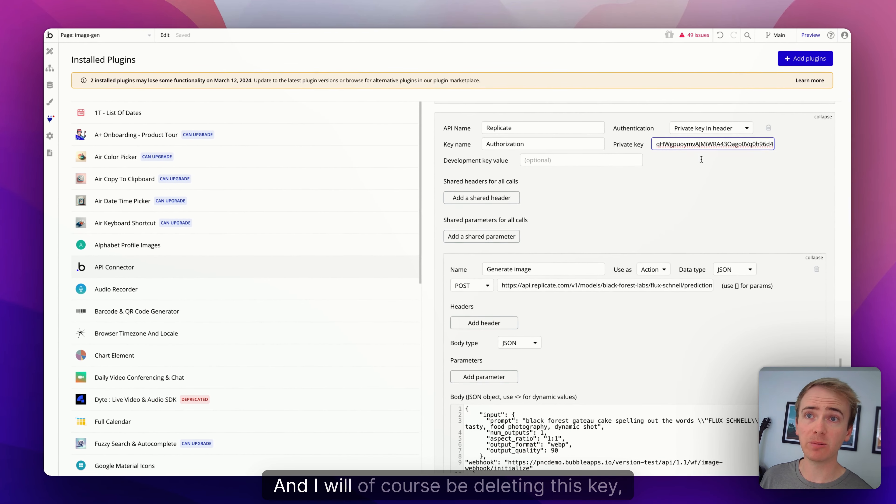
click(679, 169)
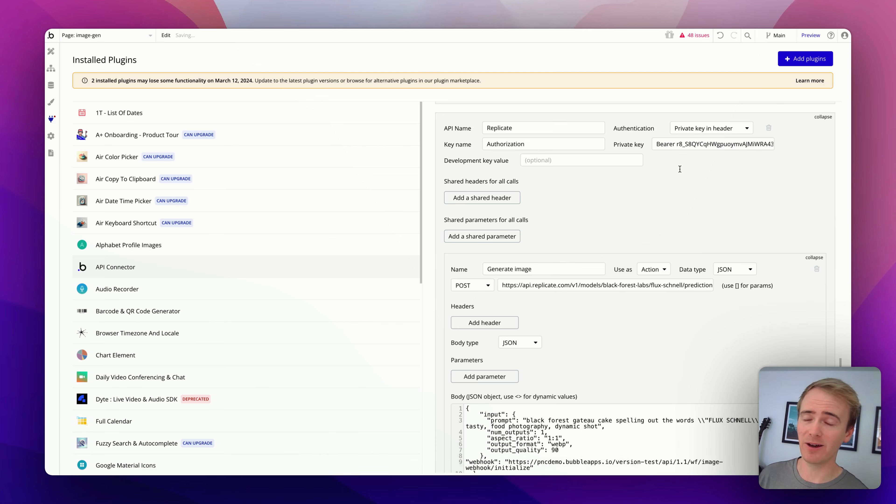
Try to initialize the Generate image call and dismiss the response dialog
scroll(679, 169, down, 5)
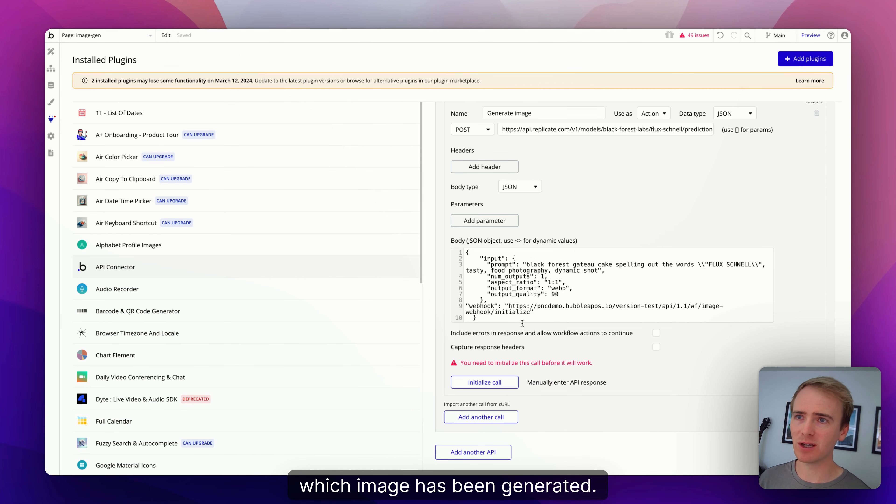
click(481, 385)
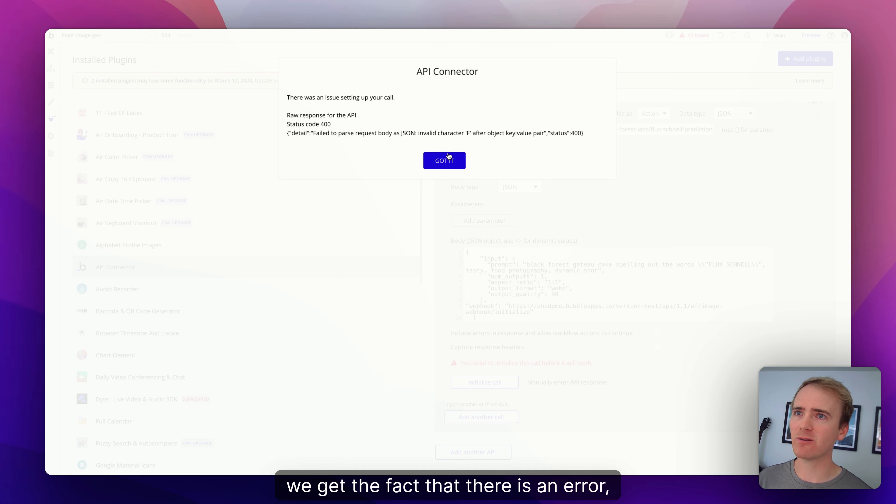
click(445, 160)
Delete one of the two backslashes before each quotation mark around FLUX SCHNELL in the call body's prompt
click(628, 293)
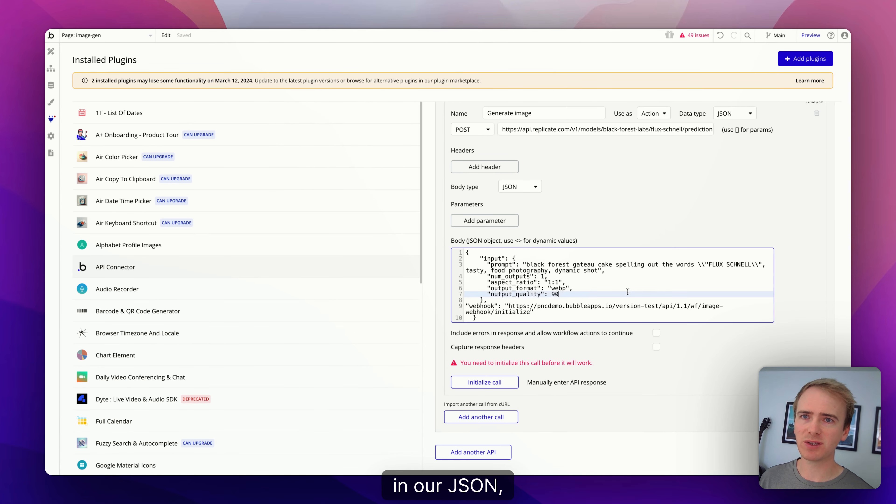
click(701, 266)
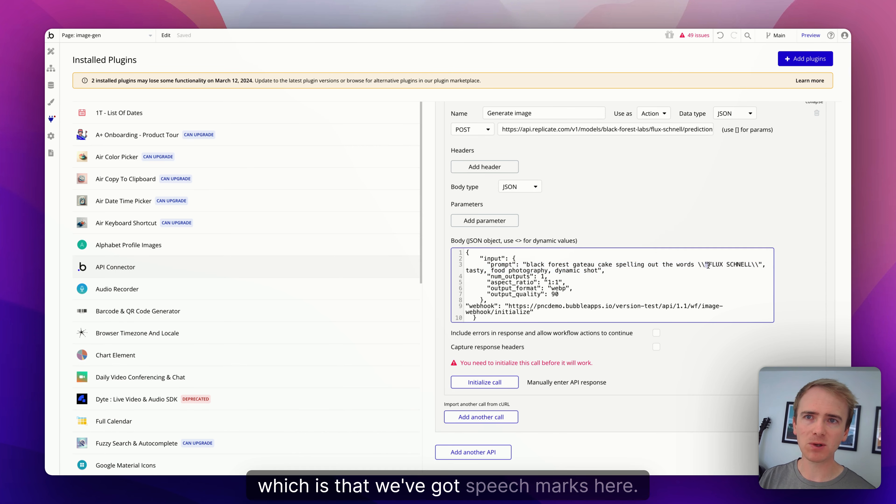
click(507, 262)
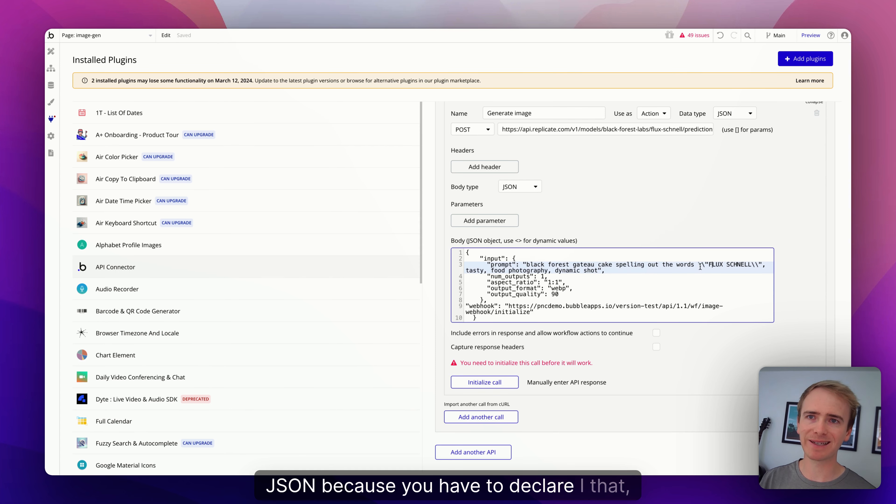
drag(512, 263, 516, 264)
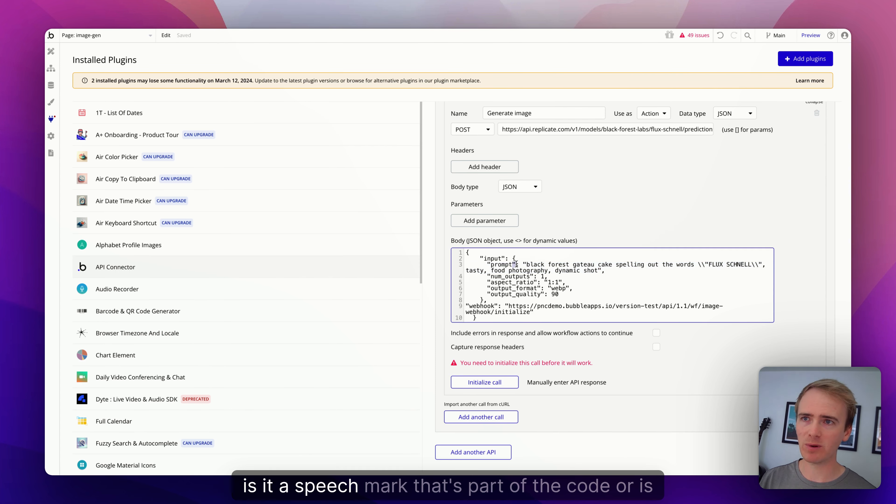
click(703, 265)
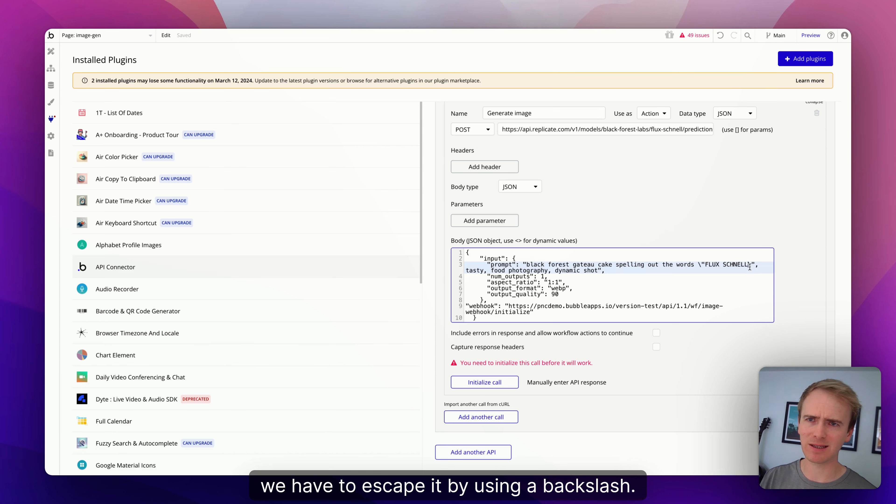
click(752, 266)
key(BackSpace)
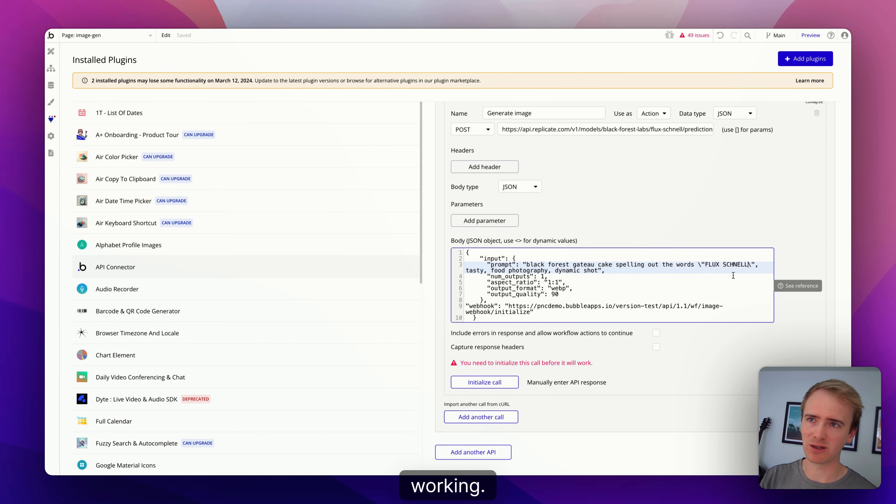
click(704, 278)
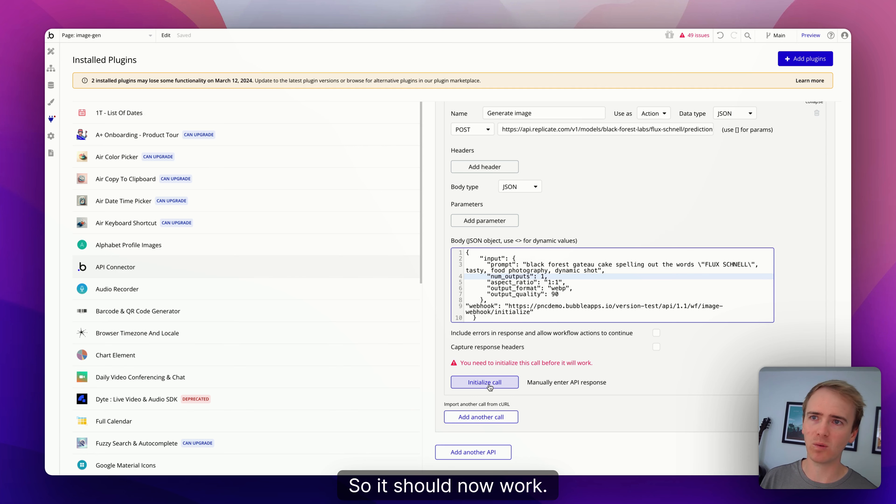
Initialize the Generate image call and look through the fields and data types it returns
drag(527, 264, 596, 272)
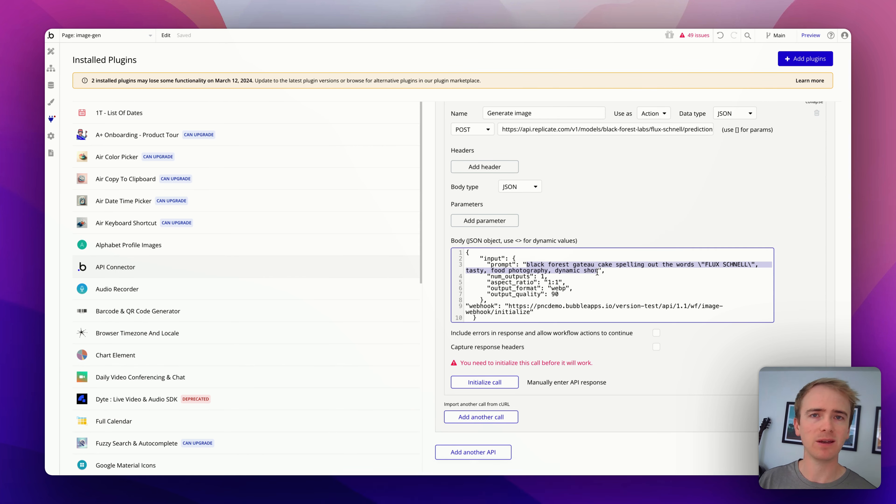
click(599, 227)
click(484, 382)
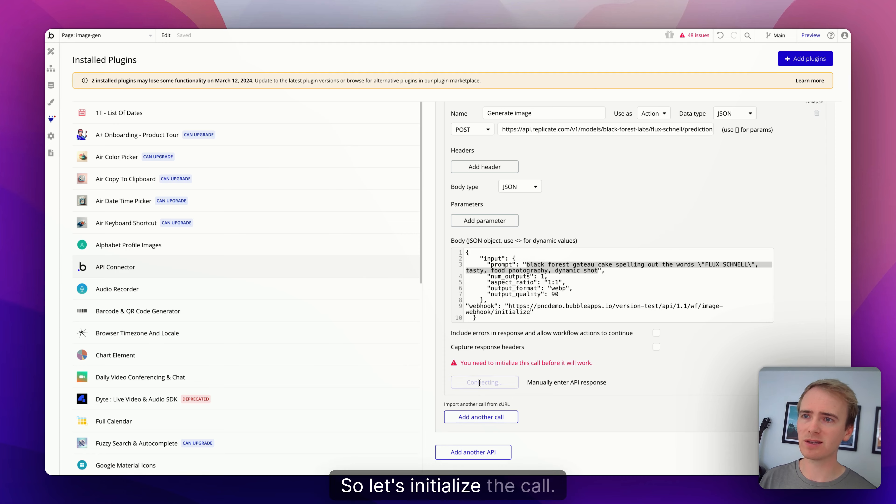
scroll(376, 255, down, 3)
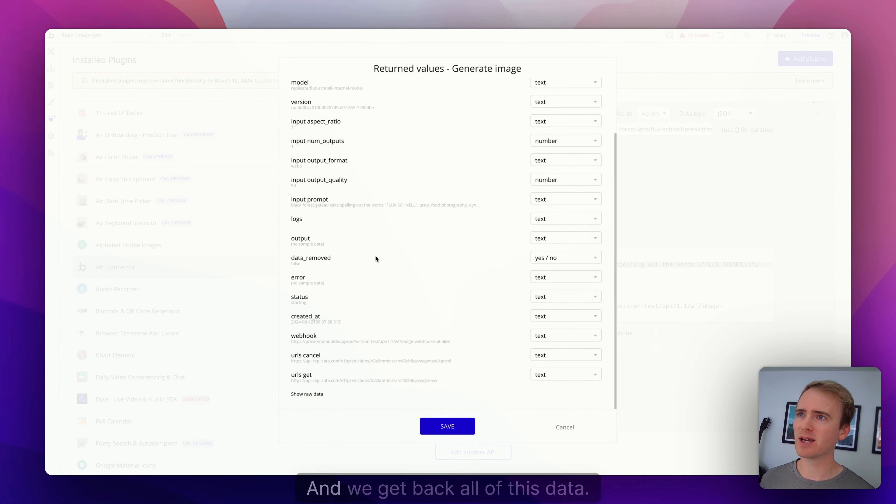
scroll(375, 255, up, 3)
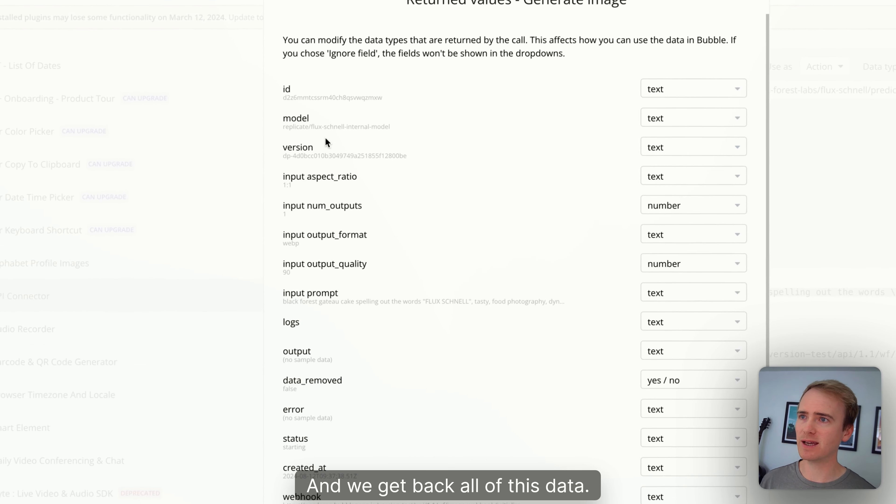
scroll(394, 331, down, 3)
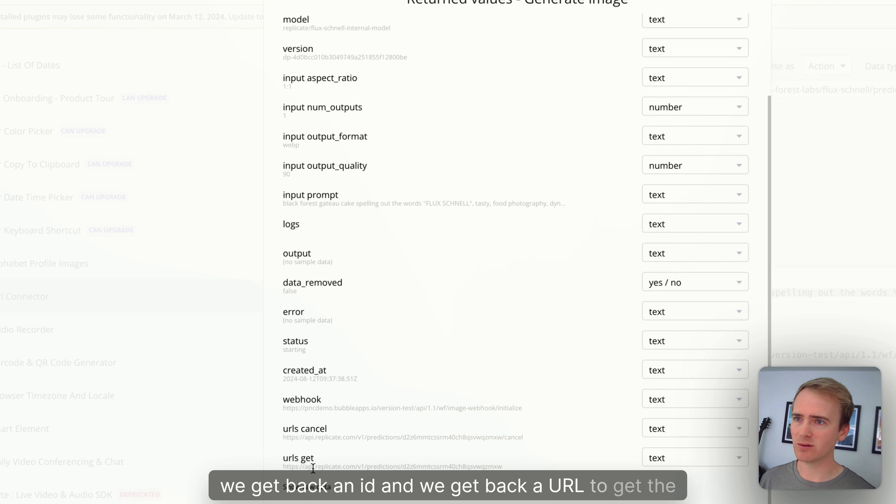
Show the raw response data, copy the prediction's get URL and save the Generate image call's returned values
click(306, 486)
scroll(320, 480, down, 5)
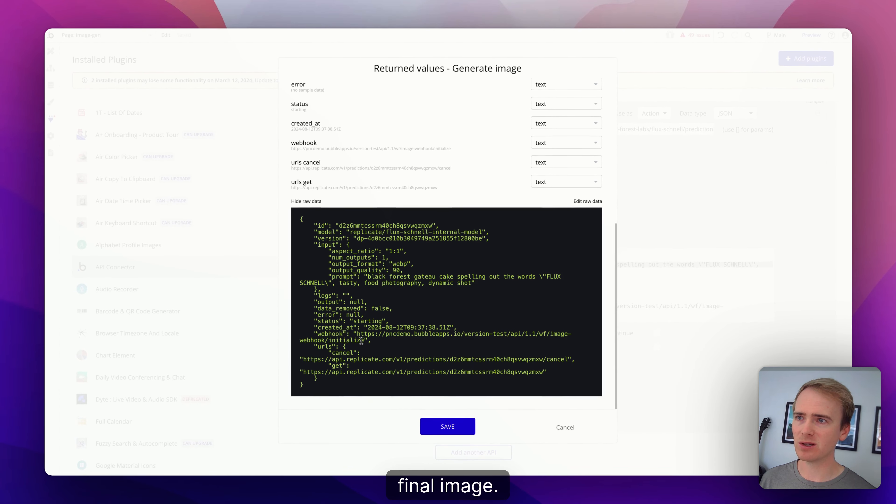
drag(303, 372, 543, 372)
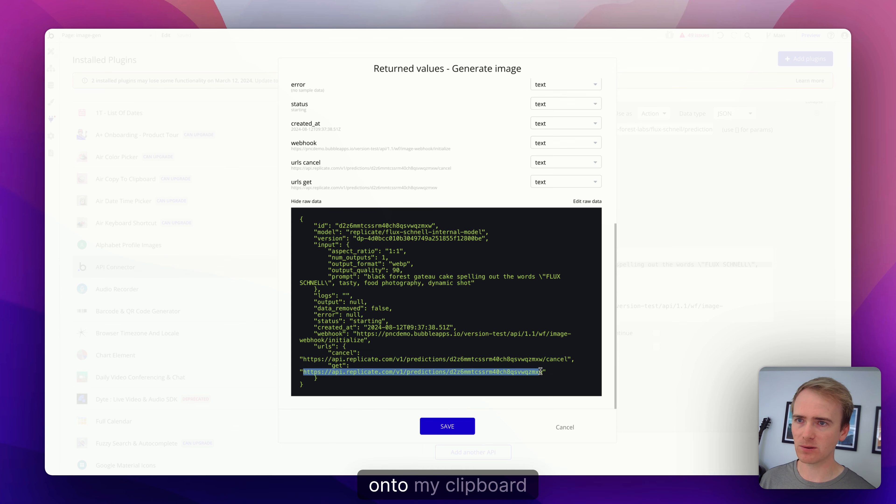
click(457, 427)
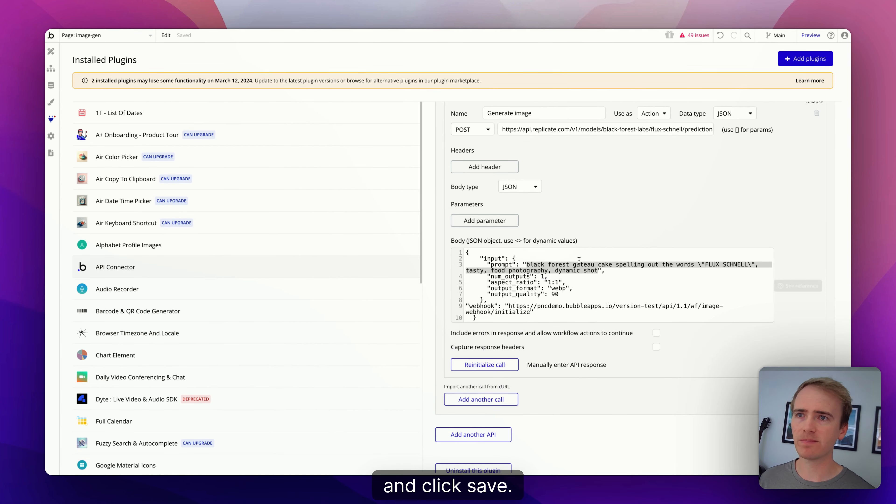
click(580, 265)
click(565, 277)
Set the data type of the output (list) field to image in the image-webhook workflow's detected request data
scroll(539, 299, down, 1)
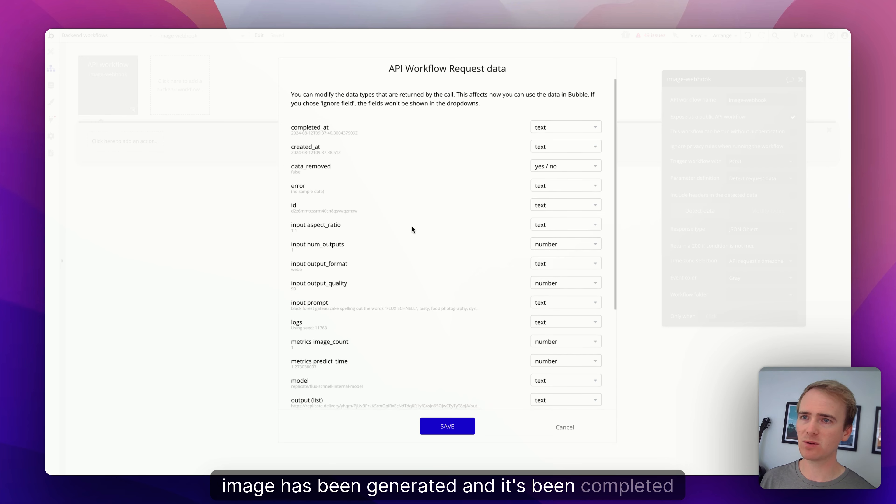
scroll(412, 226, down, 5)
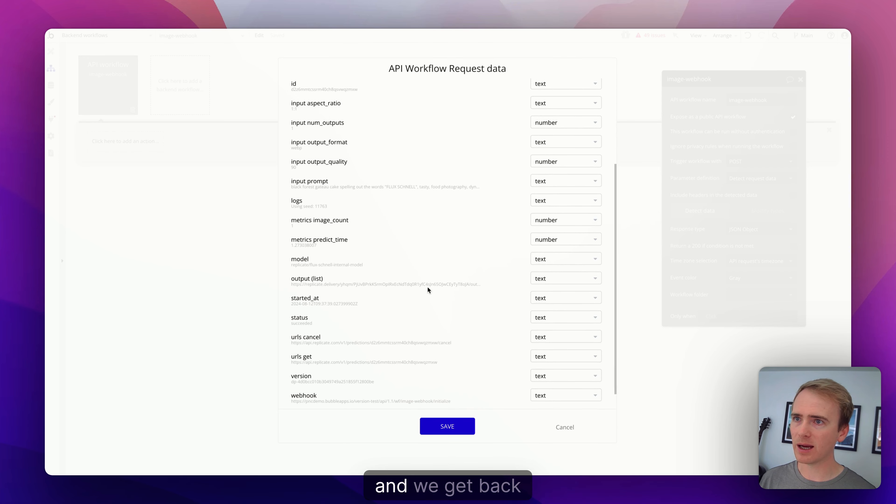
click(549, 279)
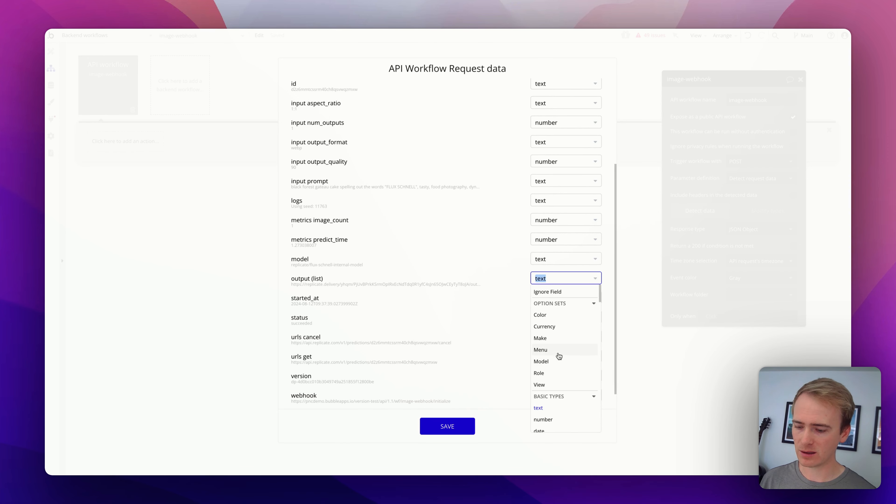
text(im)
click(555, 304)
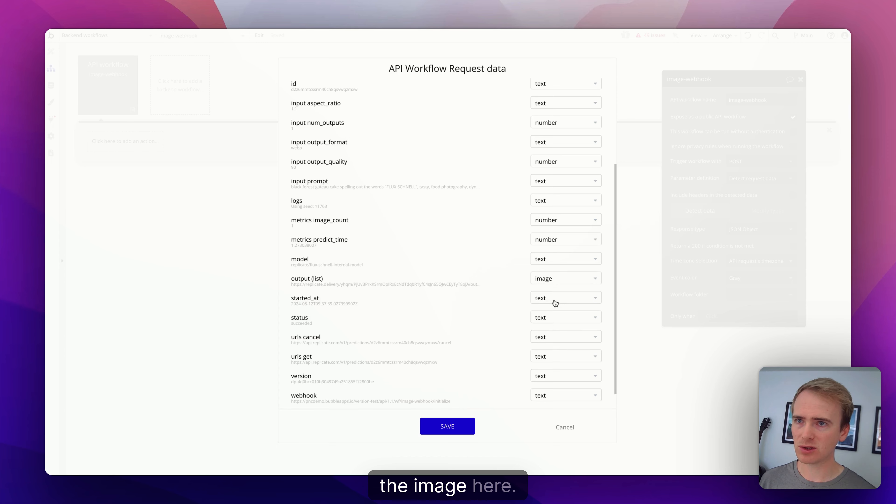
scroll(367, 332, down, 1)
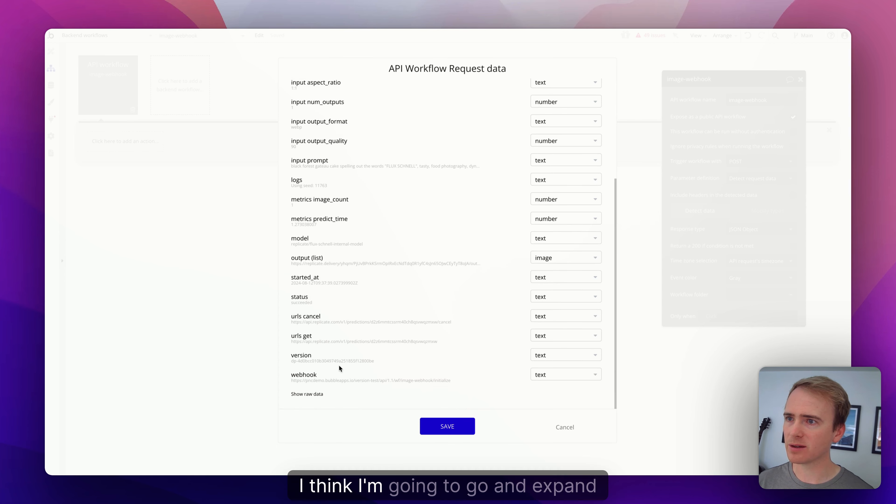
Open the output image URL from the webhook's raw data in a new browser tab and save the detected request data
click(307, 394)
scroll(393, 334, down, 5)
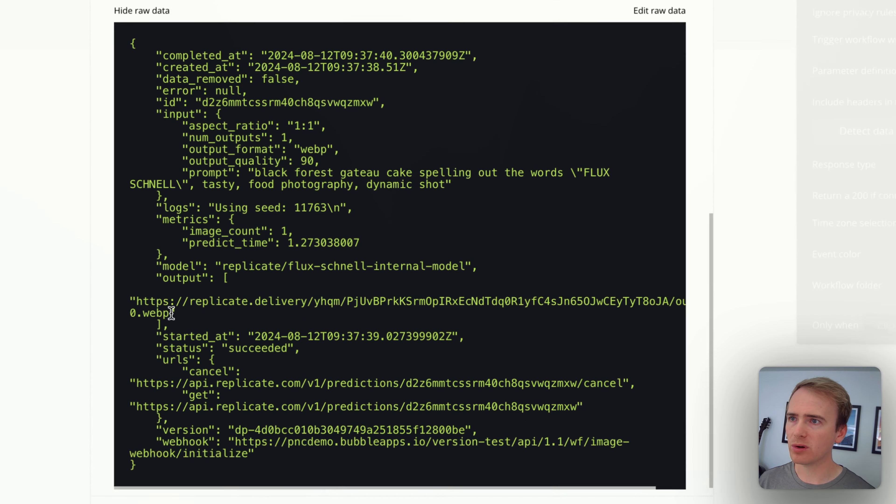
drag(322, 310, 303, 304)
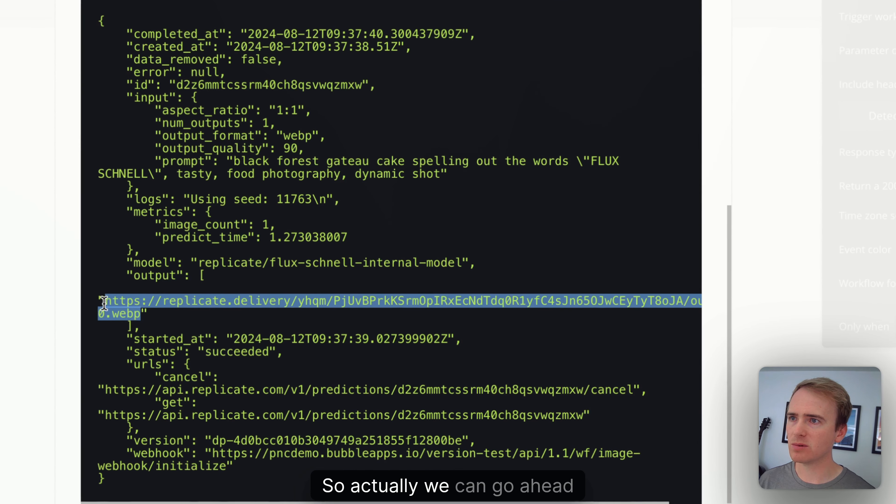
drag(103, 303, 109, 308)
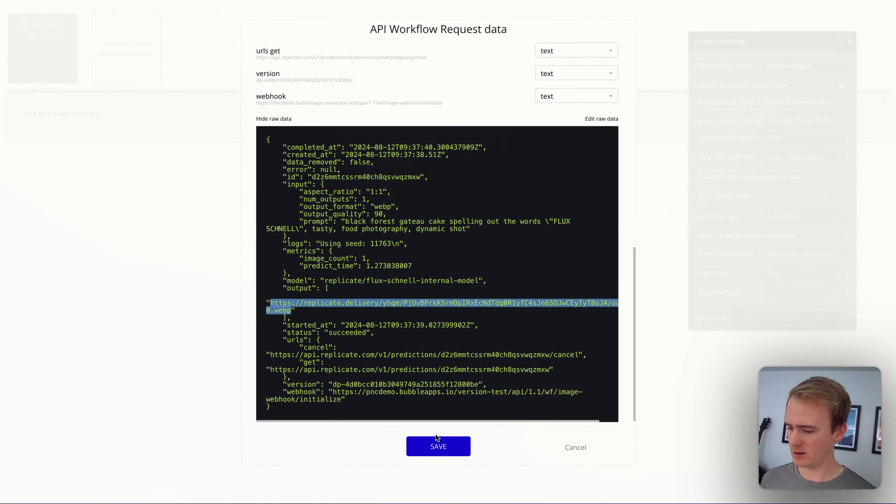
key(super+c)
key(super+t)
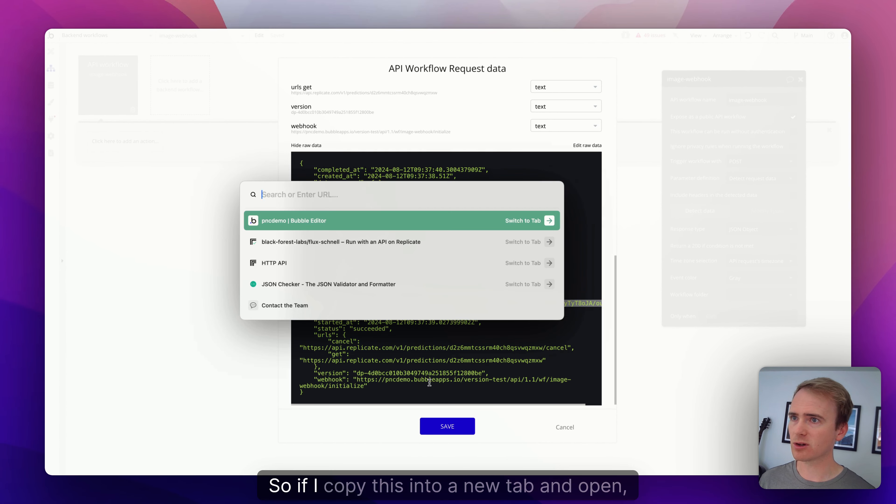
key(super+v)
key(Return)
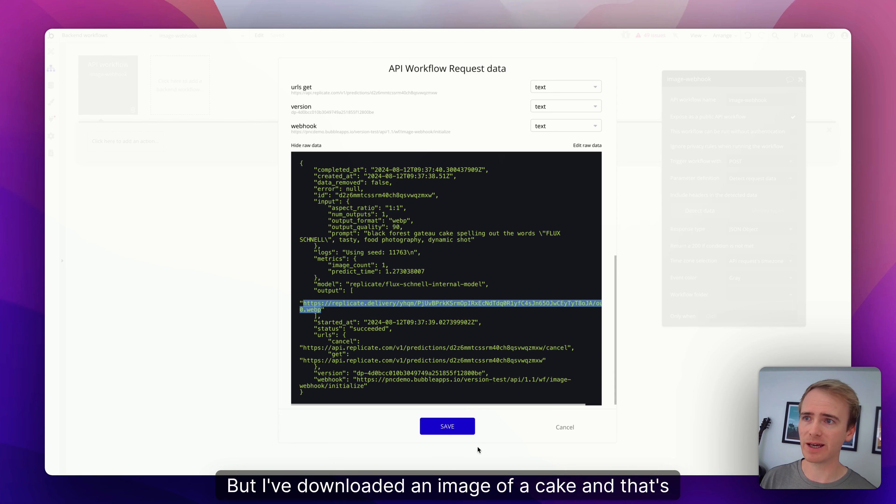
click(466, 427)
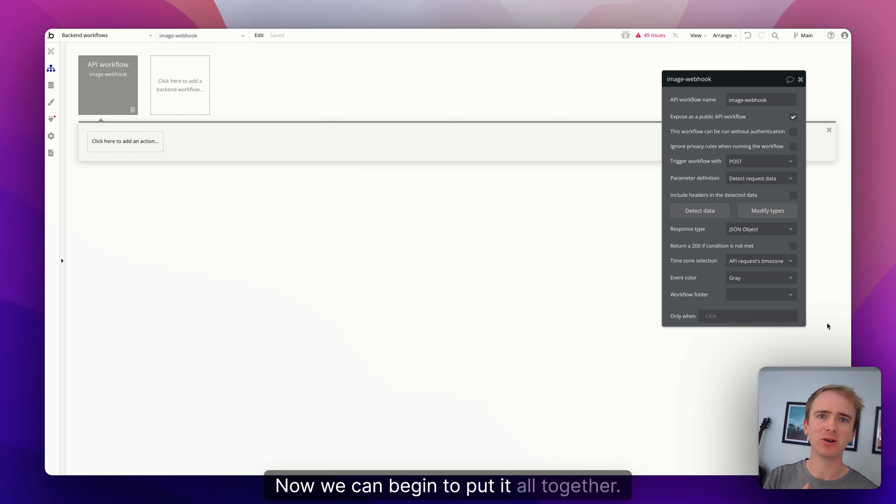
Review the image-webhook workflow's detected data types, checking the type of output (list), and save them
click(768, 211)
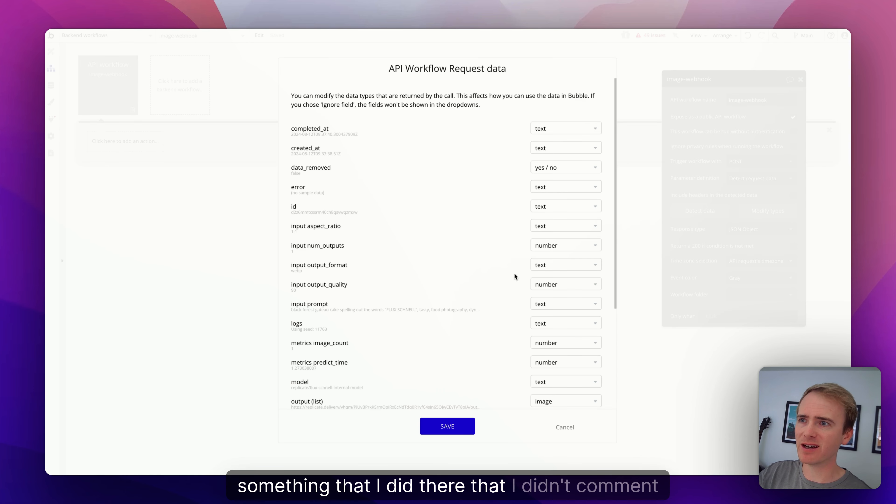
scroll(513, 294, down, 5)
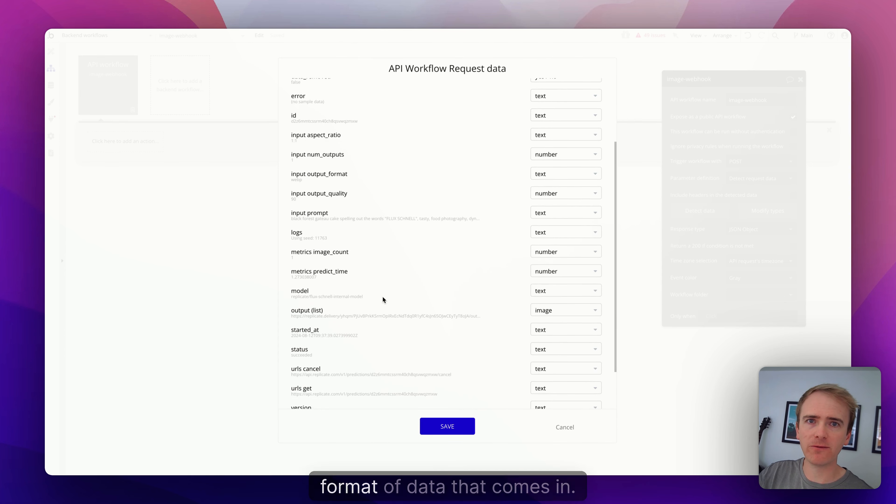
scroll(434, 307, down, 1)
scroll(353, 308, down, 2)
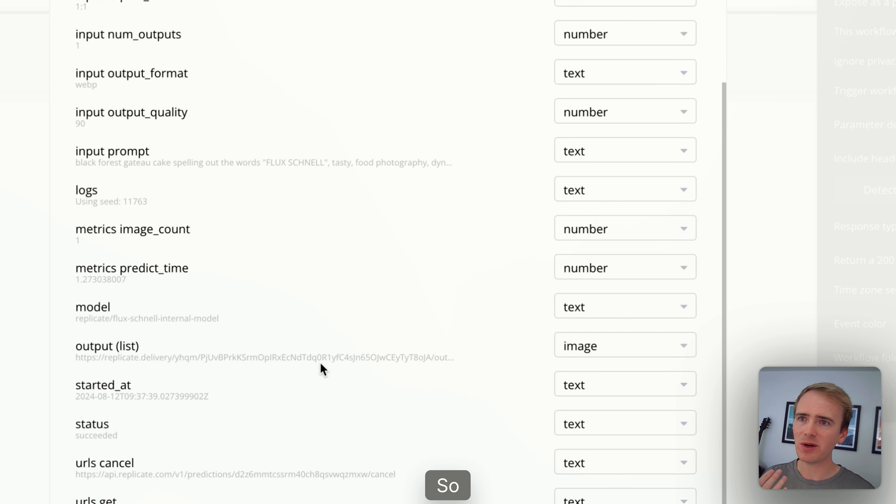
click(600, 346)
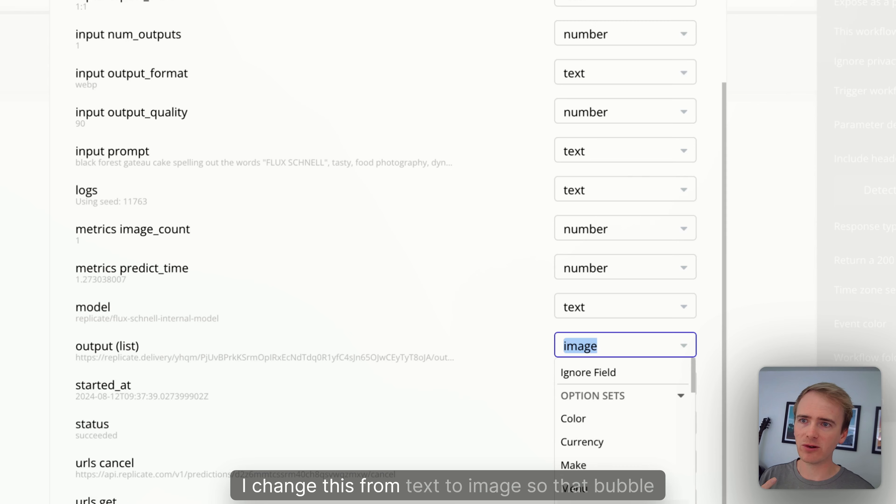
click(446, 343)
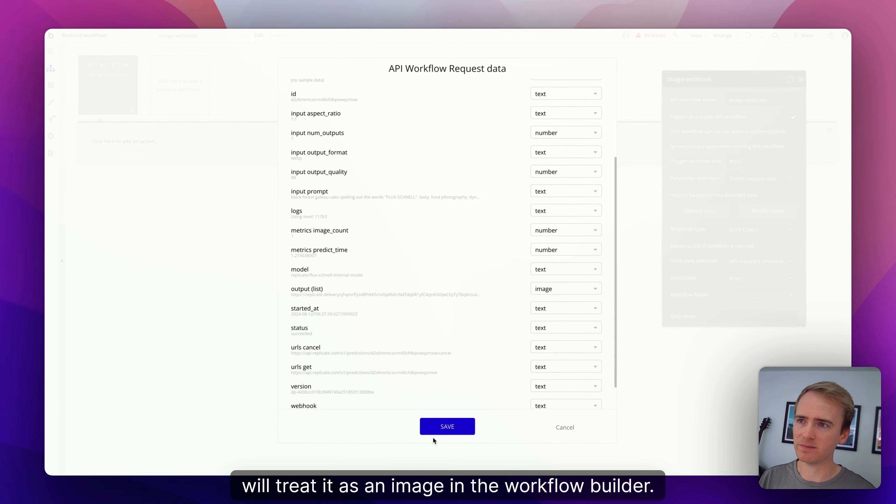
click(439, 426)
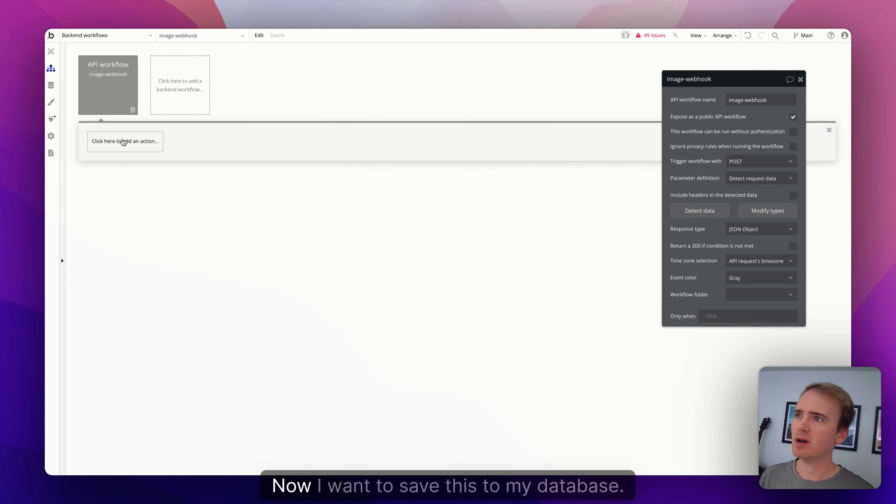
Add a Create a new thing action to the image-webhook workflow and look through the available data types
click(123, 142)
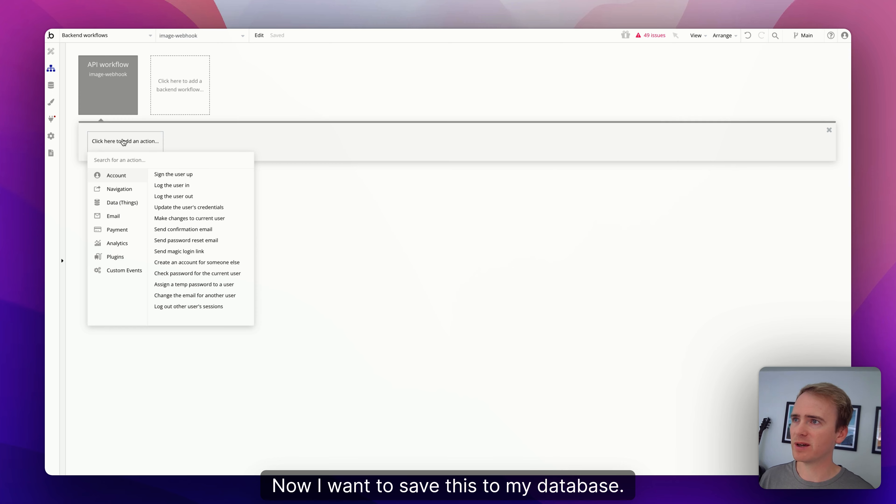
mouse_move(119, 205)
click(205, 175)
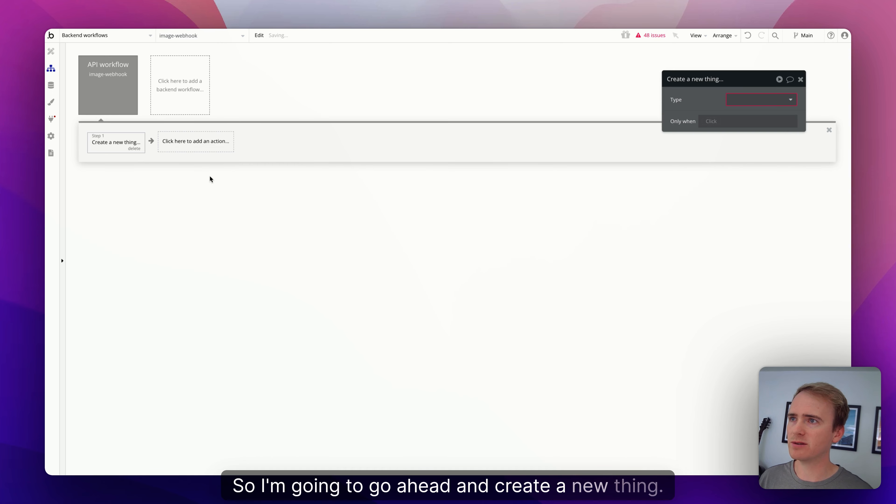
click(745, 103)
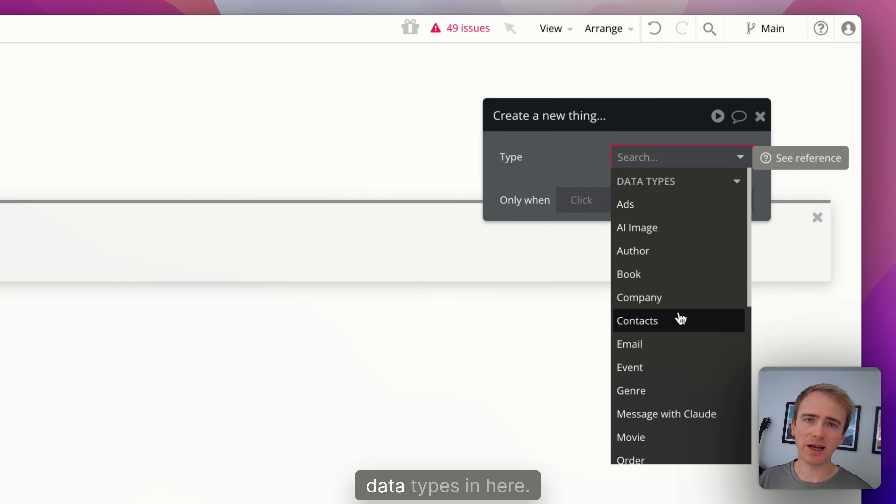
click(440, 178)
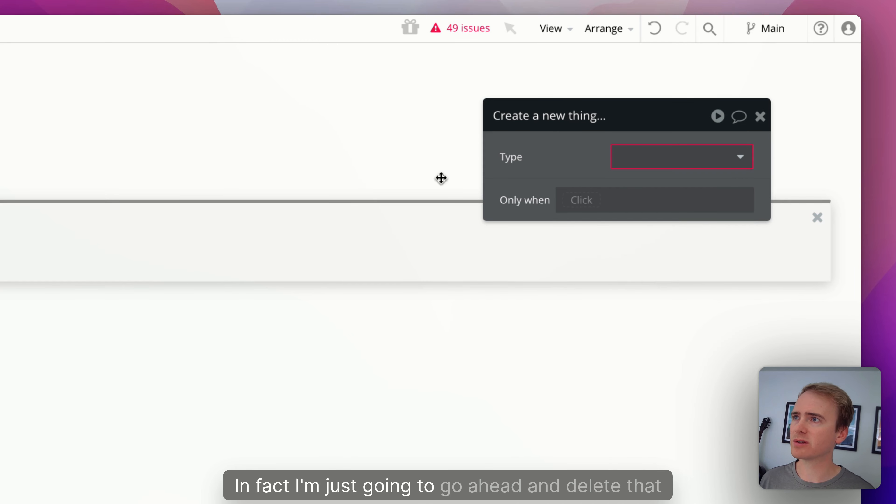
Delete the existing AI Image data type from the database
click(35, 86)
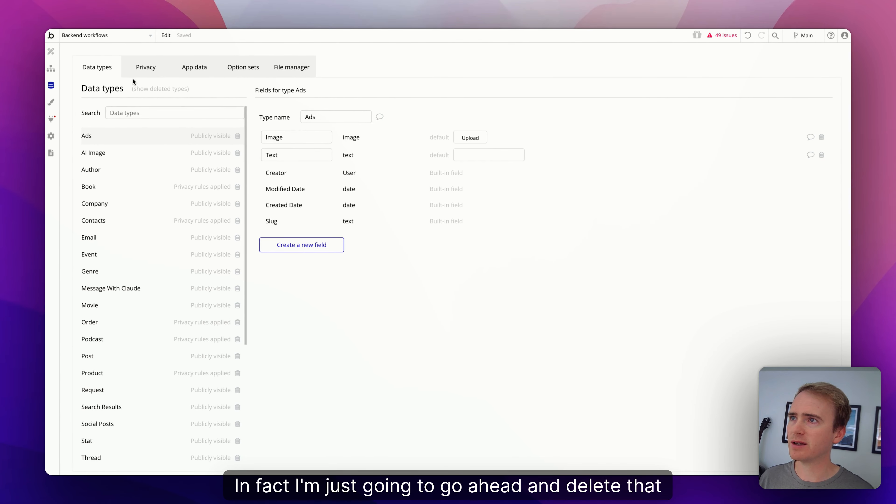
click(200, 71)
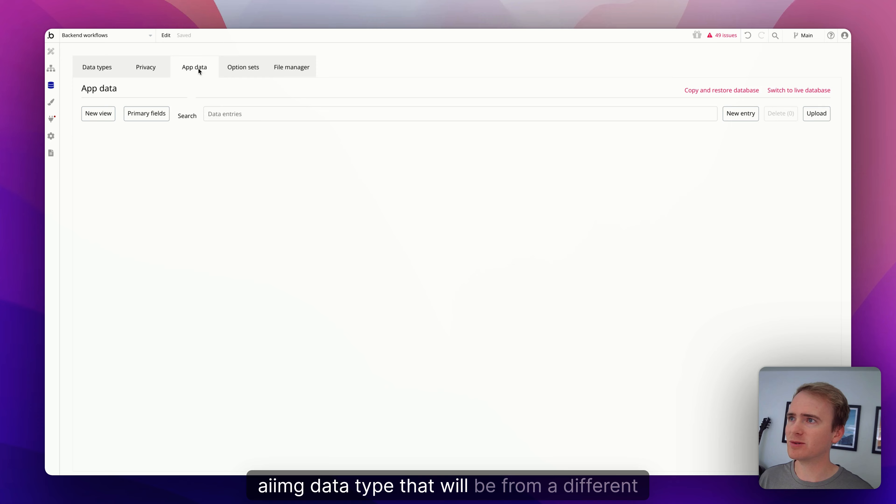
click(108, 69)
click(132, 154)
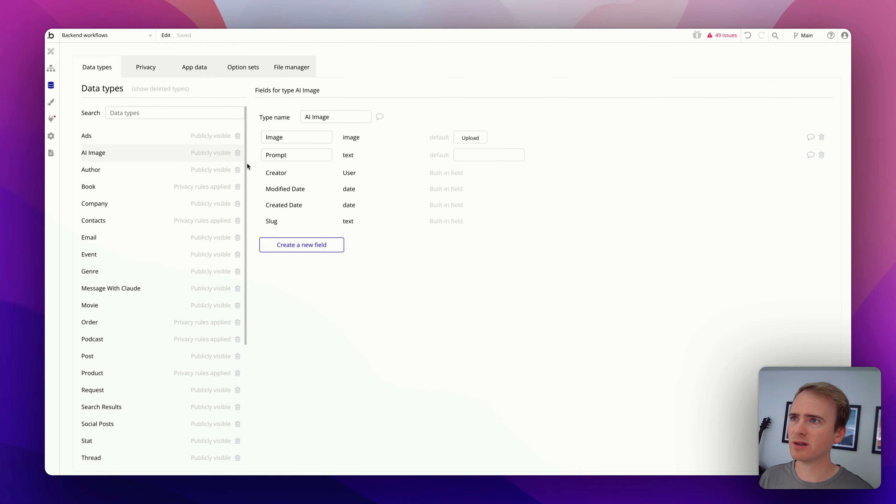
click(237, 154)
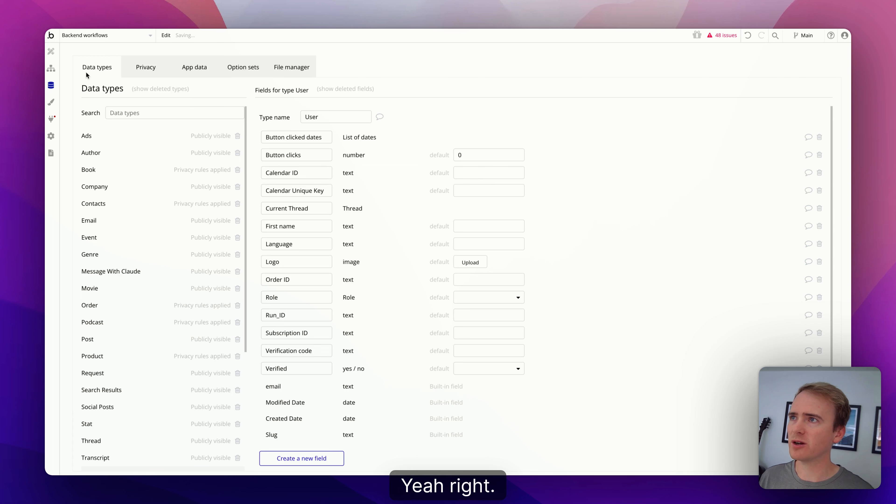
Create a new data type named AI Image as the type for the image-webhook workflow's Create a new thing action
click(51, 68)
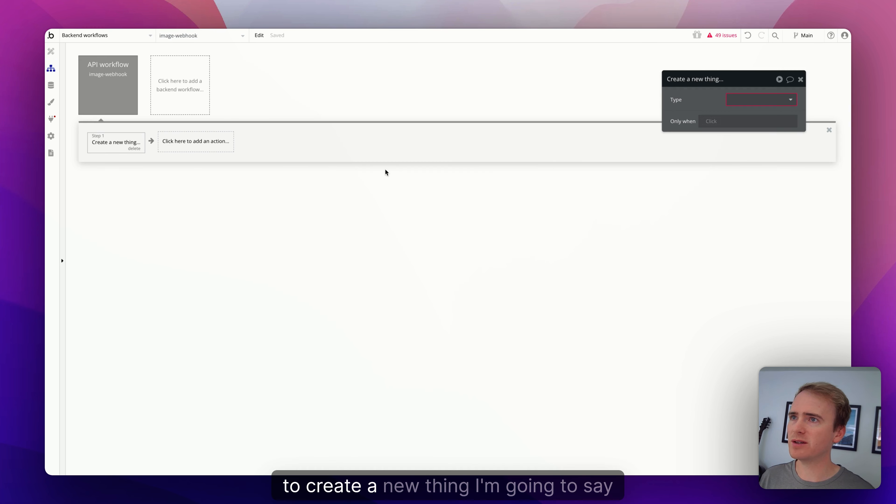
click(764, 106)
scroll(762, 177, down, 5)
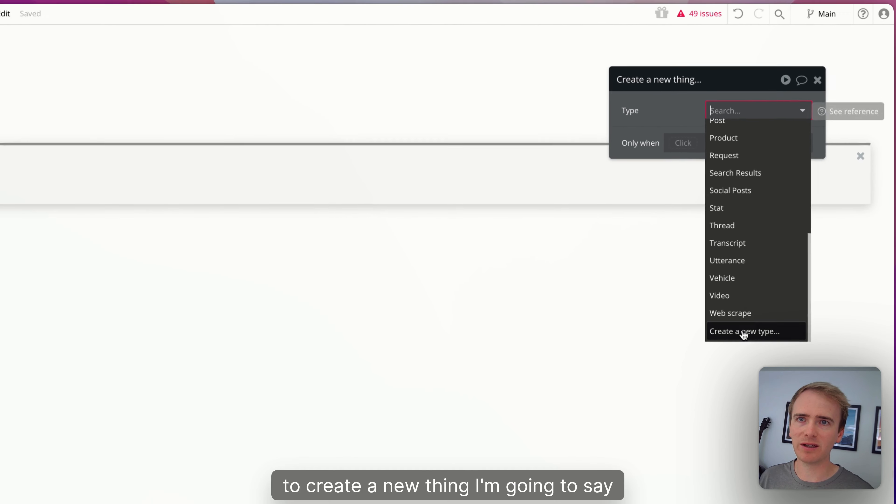
click(748, 246)
click(308, 108)
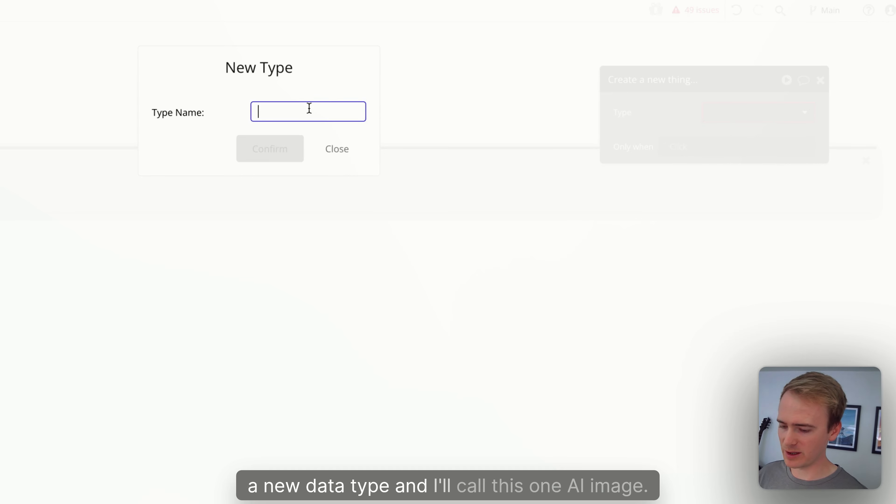
text(AI Image)
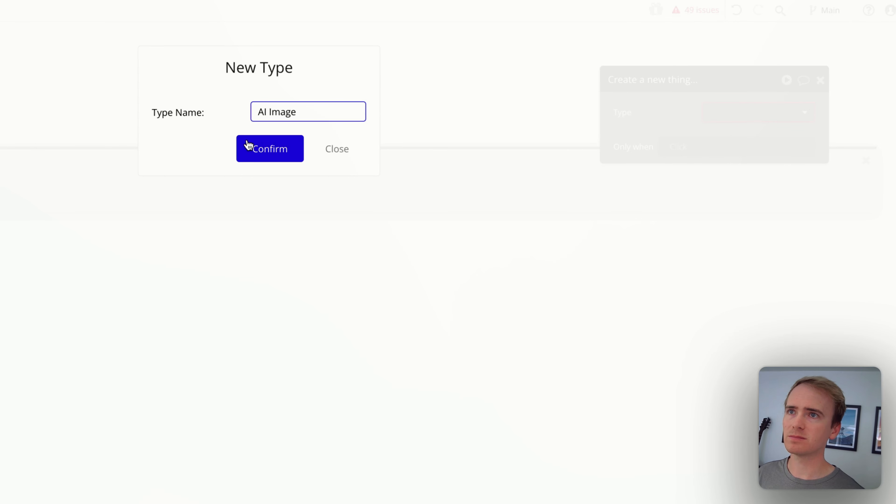
click(249, 146)
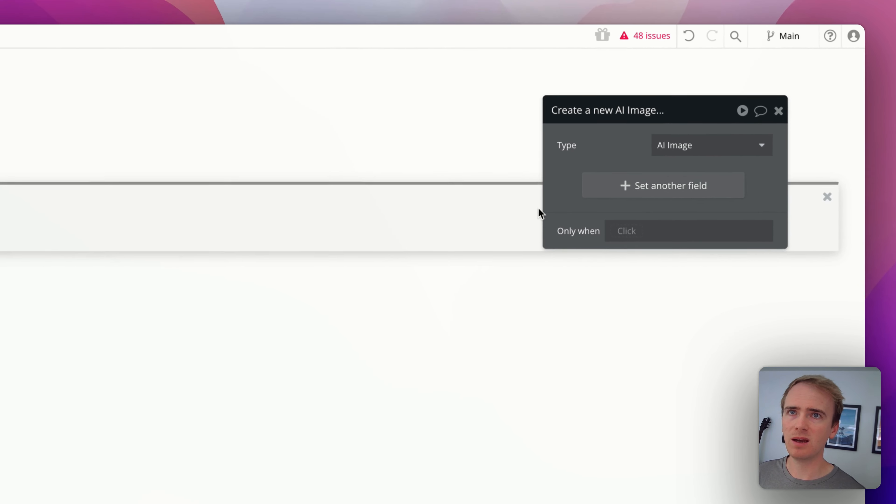
Add a new non-list field named Image, of type image, to the AI Image creation action
click(604, 192)
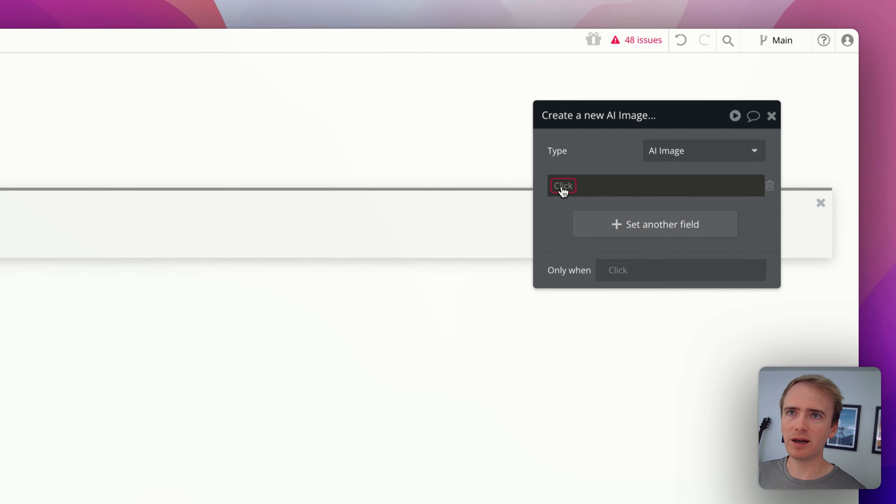
click(590, 203)
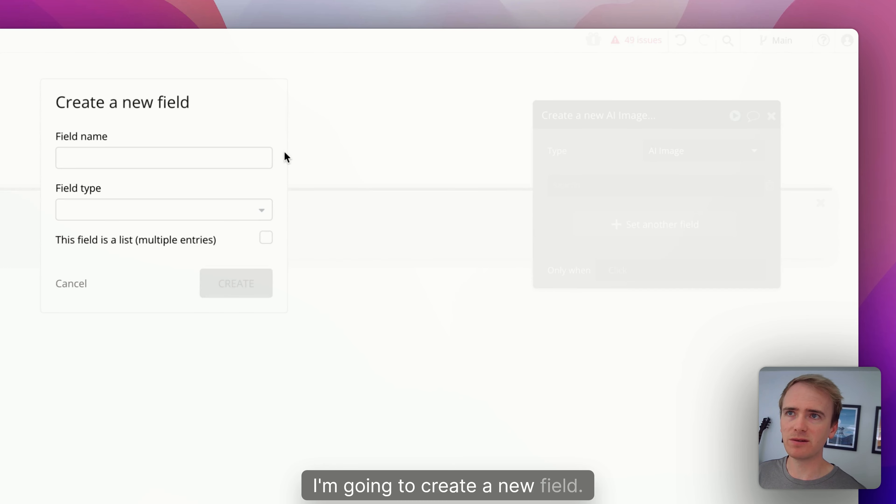
click(163, 165)
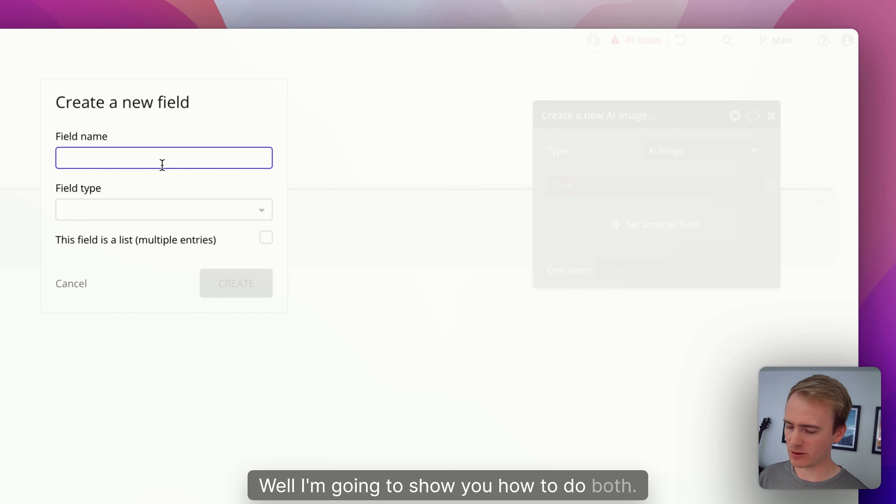
text(Image)
click(147, 216)
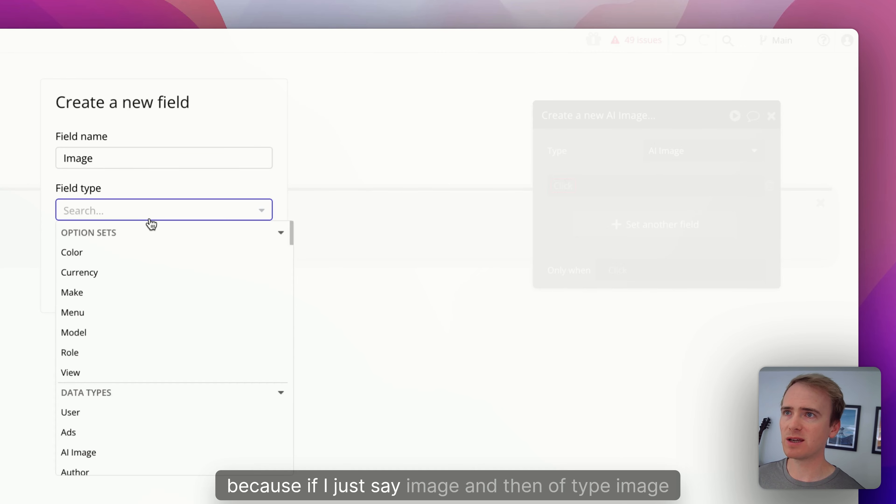
text(im)
click(124, 293)
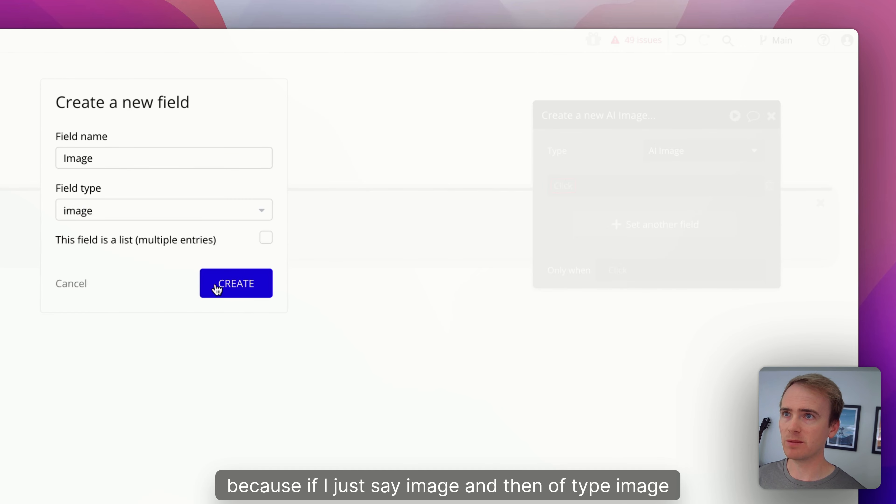
click(242, 288)
Set the AI Image's Image field to Request Data's output:first item
click(605, 186)
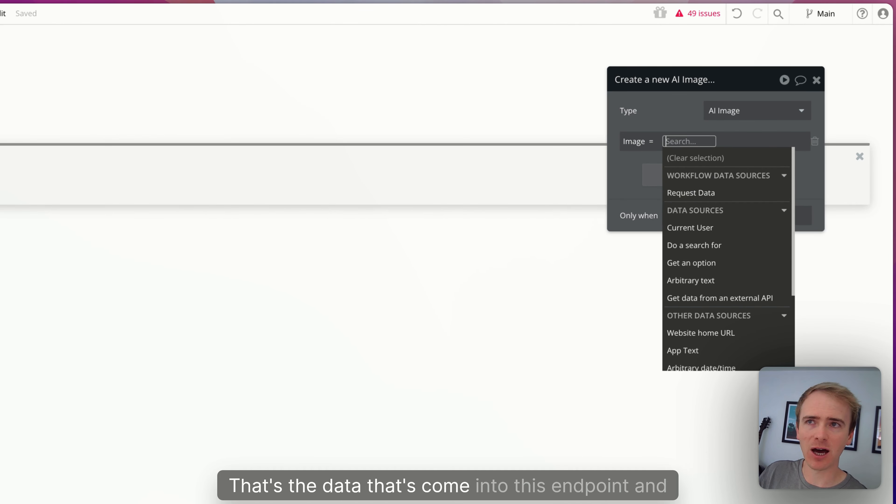
click(715, 195)
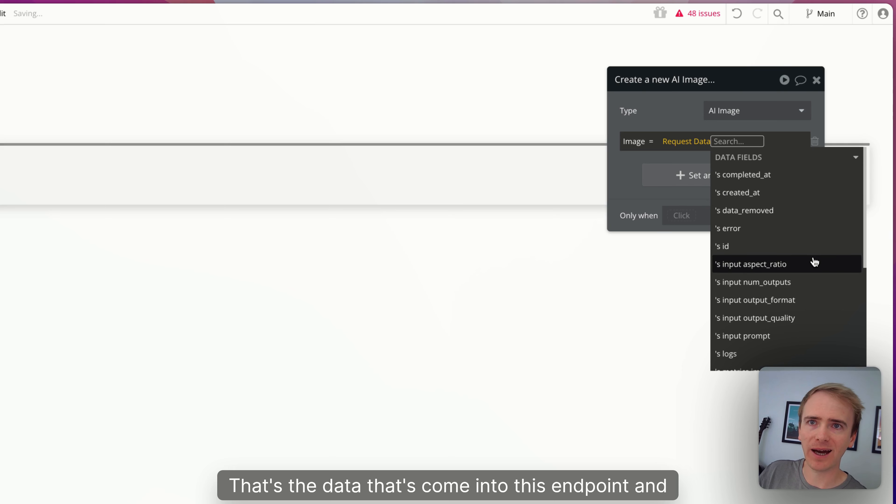
scroll(812, 261, down, 3)
scroll(812, 262, down, 5)
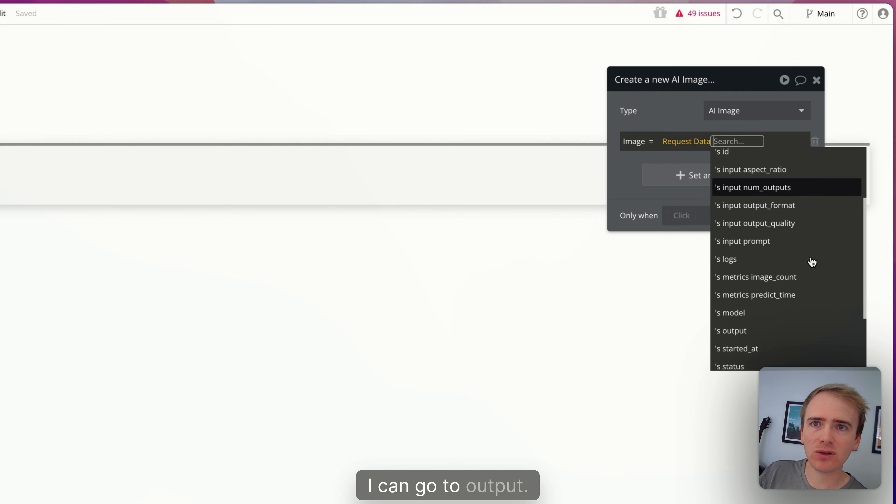
click(724, 279)
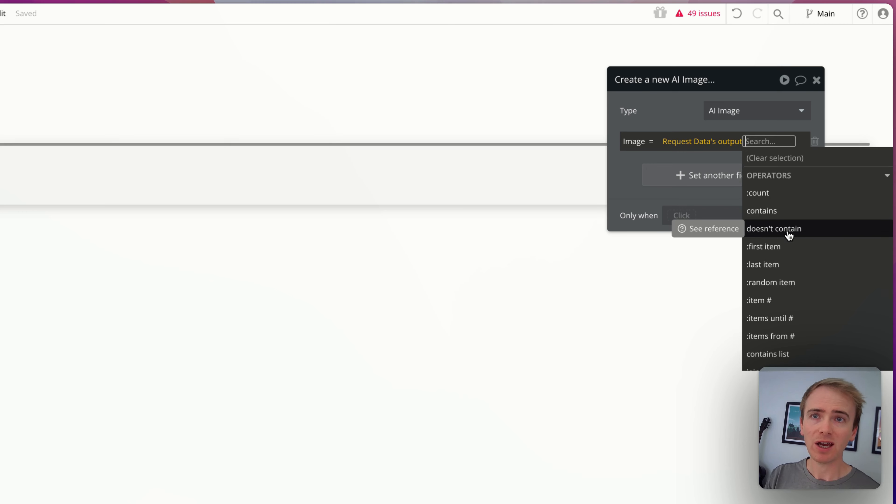
click(778, 246)
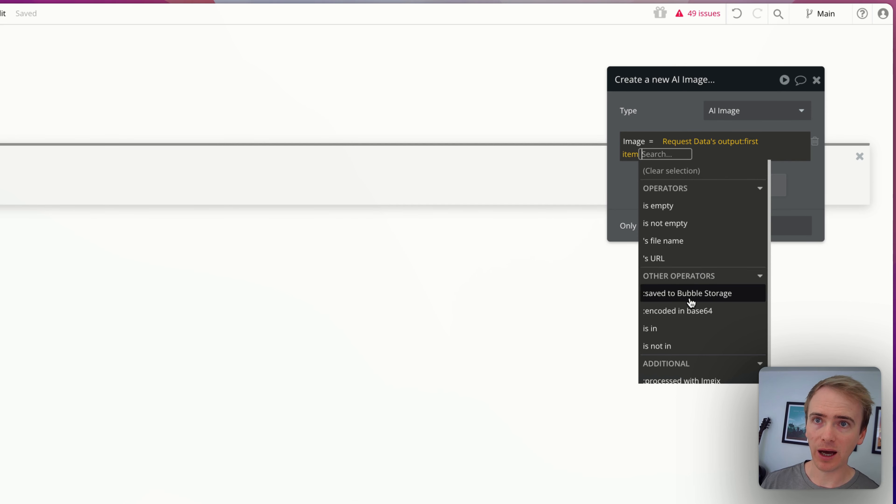
click(622, 195)
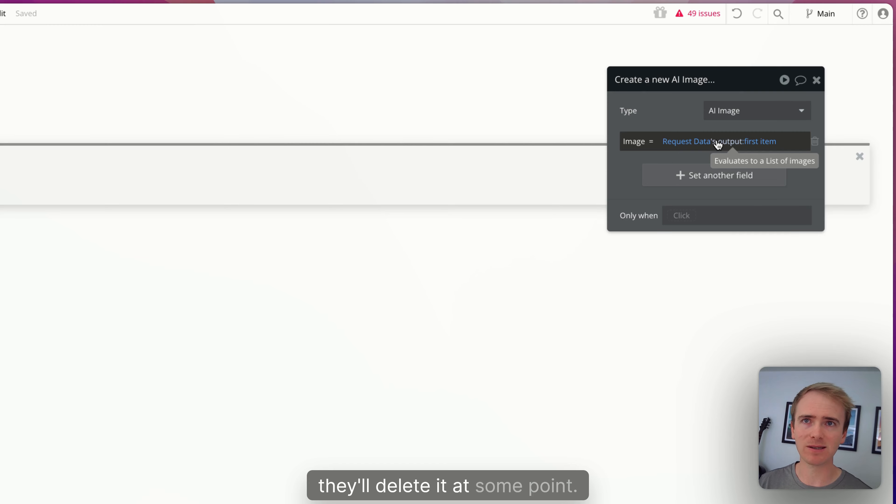
Extend the Image field's expression with :saved to Bubble Storage, using the new file name image
click(761, 142)
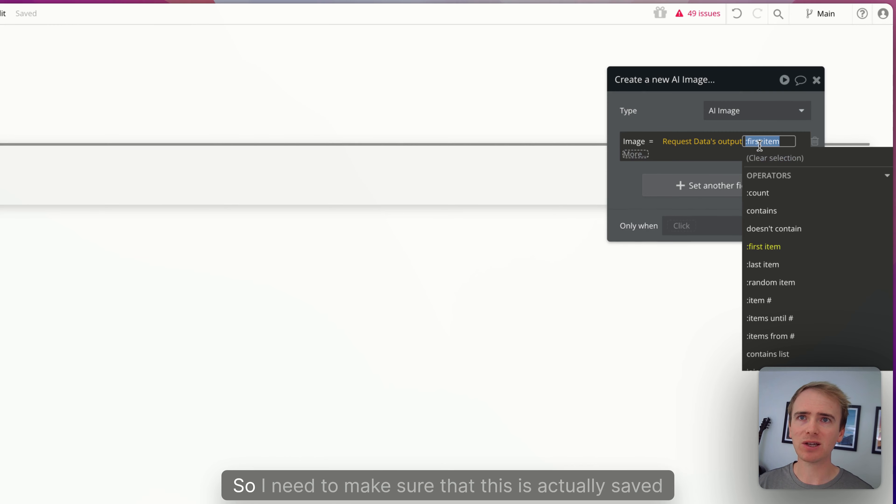
click(649, 153)
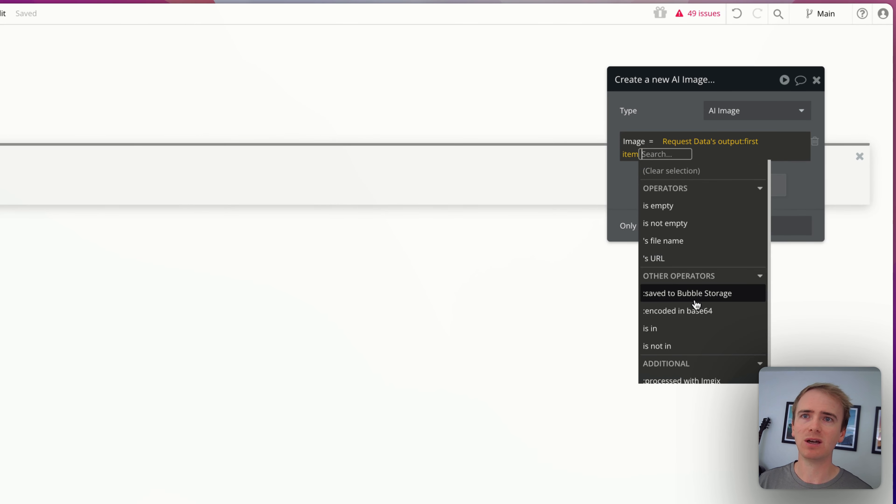
click(729, 295)
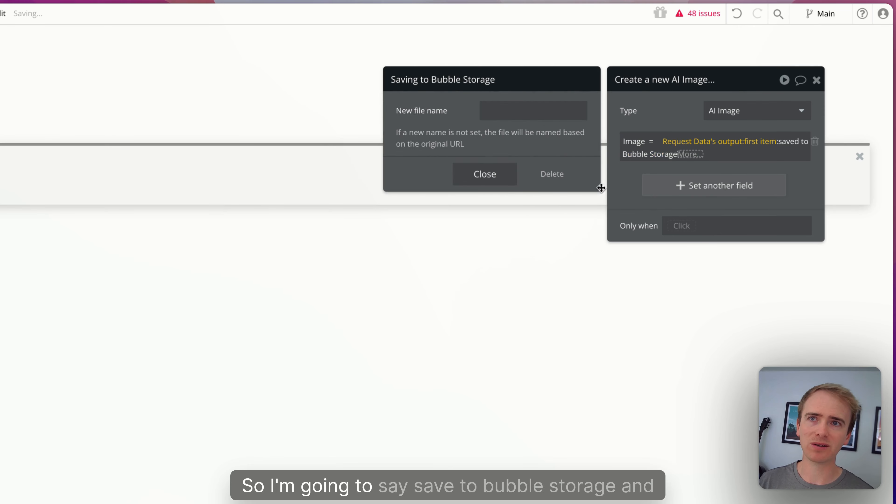
click(518, 105)
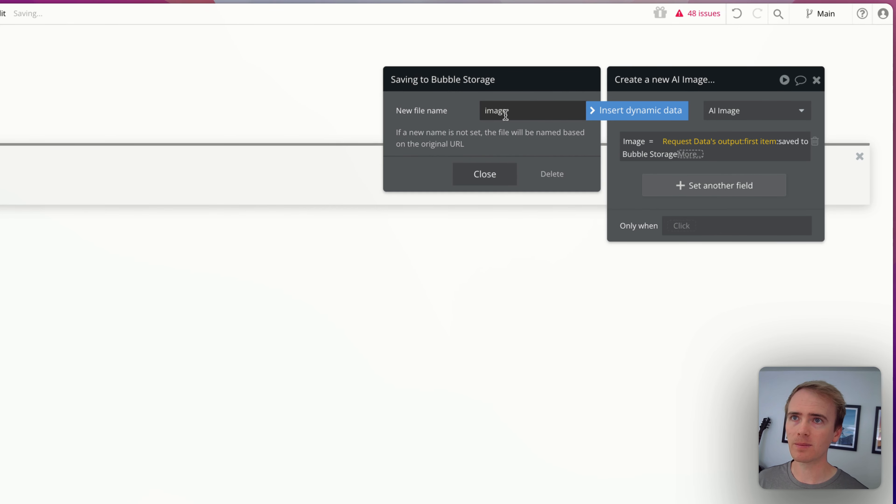
click(494, 174)
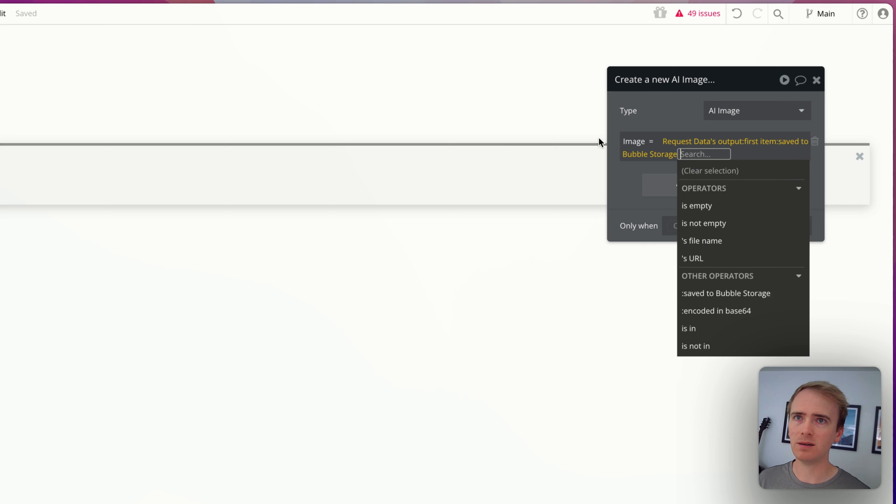
click(673, 114)
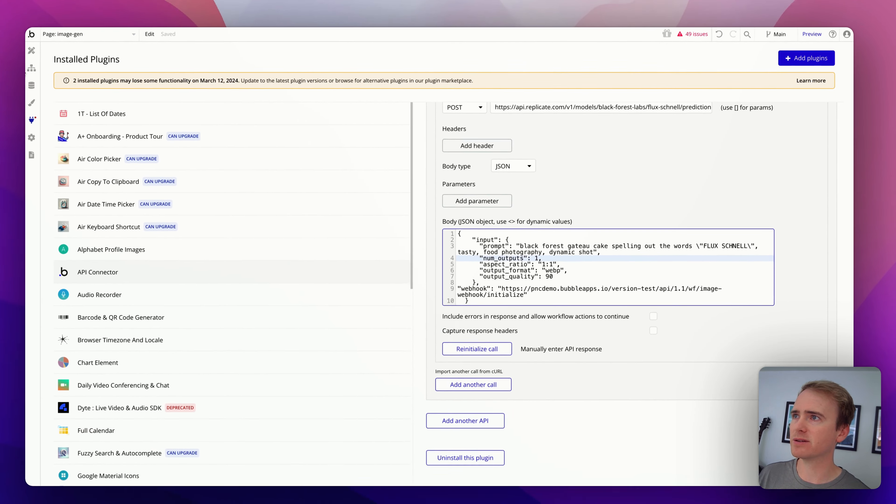
Return to the image-gen page design and create a click workflow for the Generate Artwork button
click(52, 53)
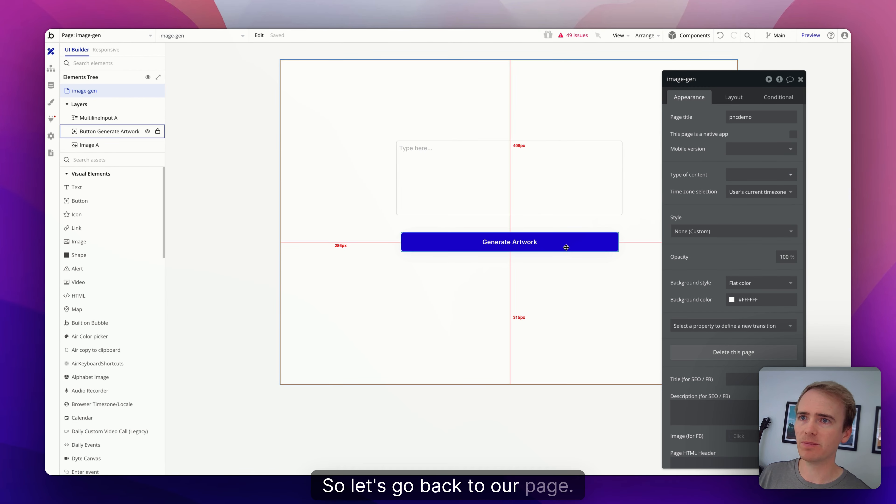
click(556, 194)
click(508, 280)
click(534, 157)
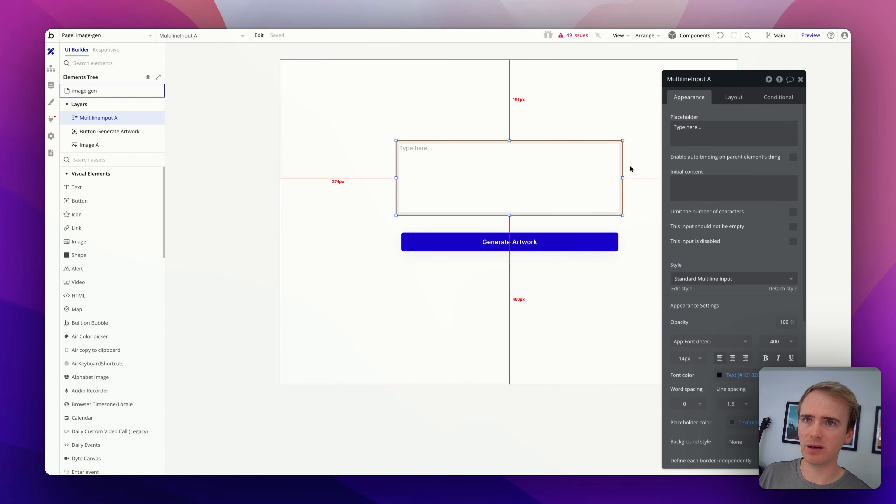
click(527, 240)
click(706, 177)
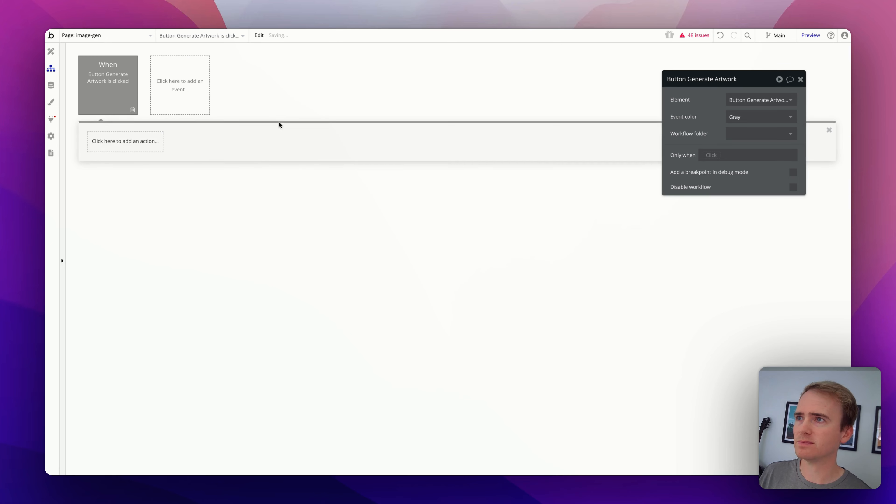
Add the Replicate - Generate image action to the Generate Artwork button's workflow
click(141, 143)
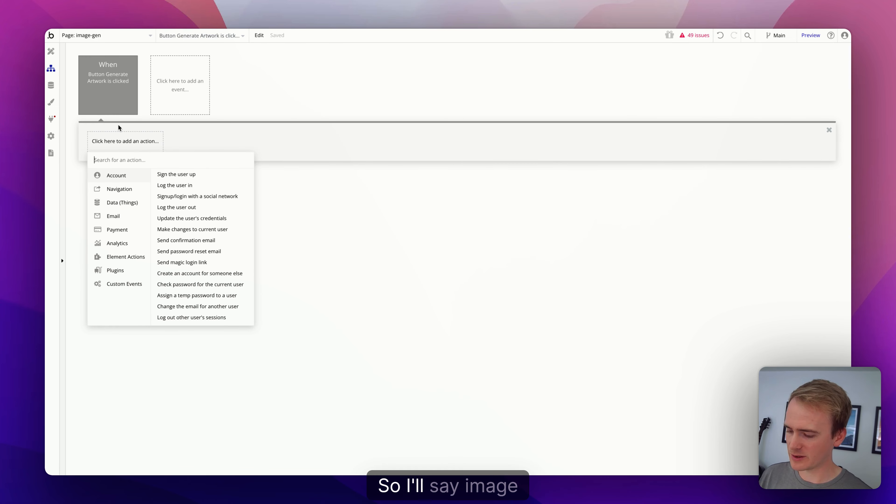
text(image)
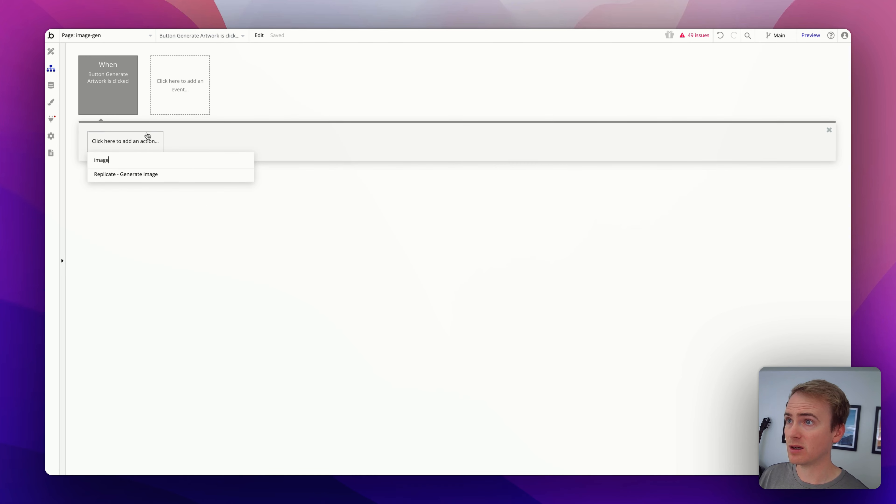
click(146, 174)
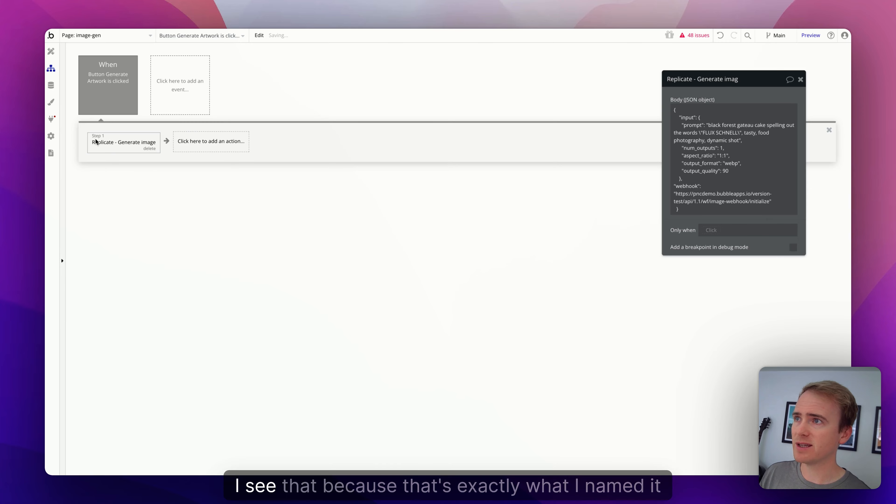
Check the name of the Generate image call in the API Connector and return to the button's workflow
click(51, 120)
scroll(502, 205, up, 3)
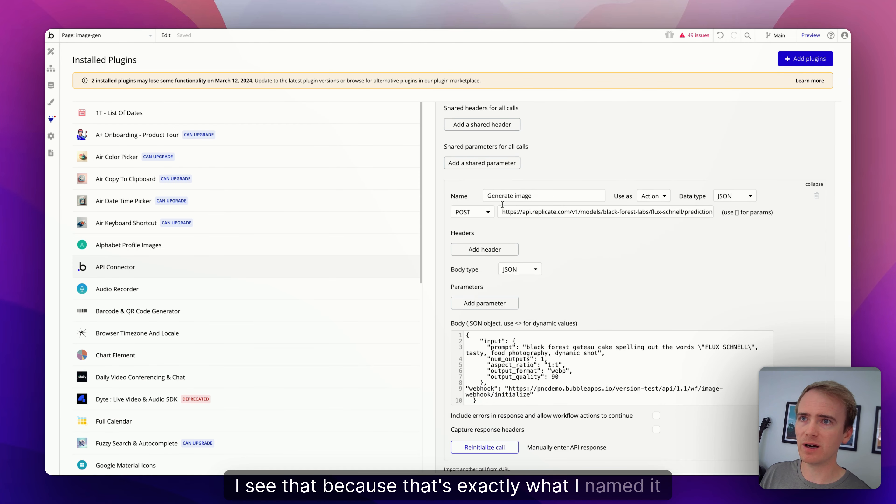
click(499, 198)
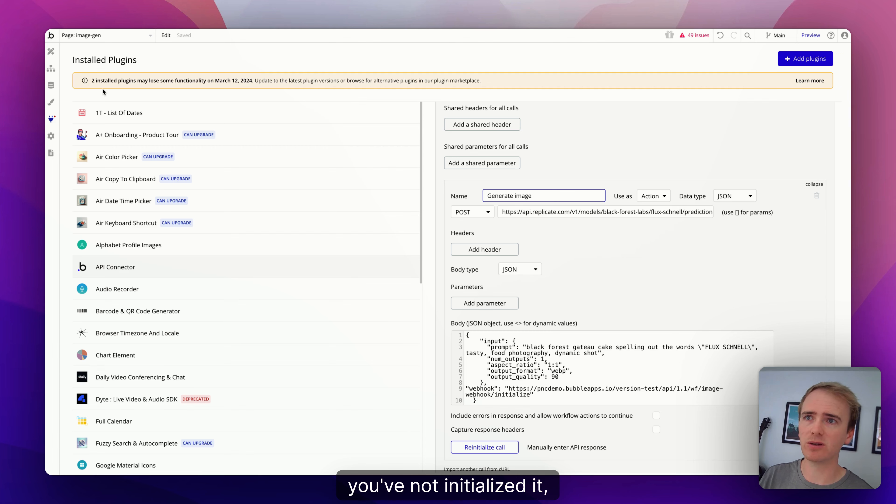
click(51, 69)
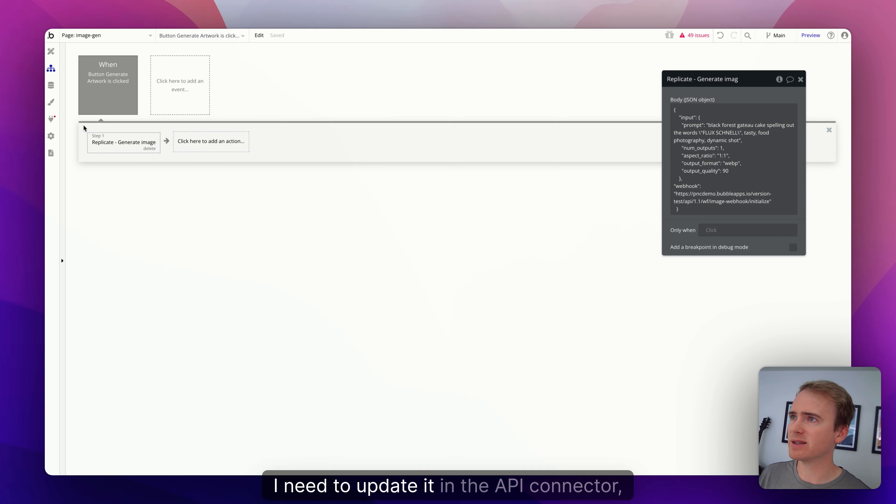
In the API Connector's Generate image call, replace the sample prompt text in the JSON body with the dynamic value <prompt>, without quotation marks
click(51, 119)
scroll(599, 247, down, 1)
click(523, 282)
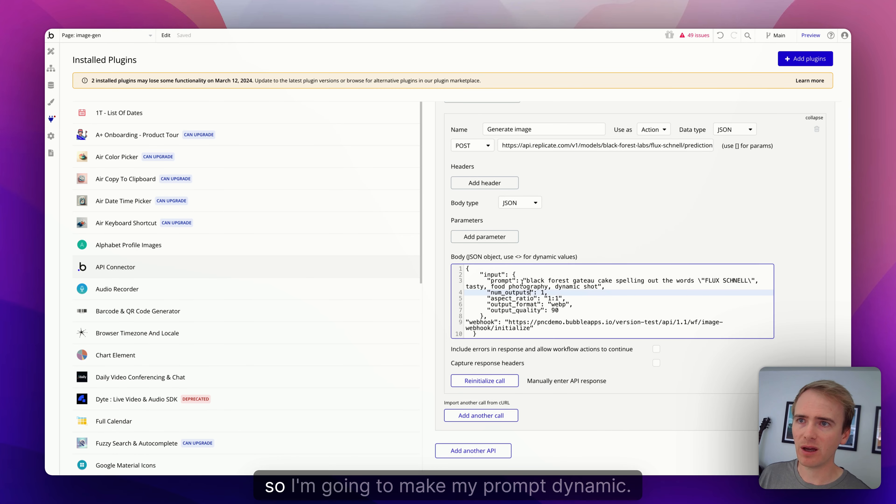
drag(522, 283, 603, 287)
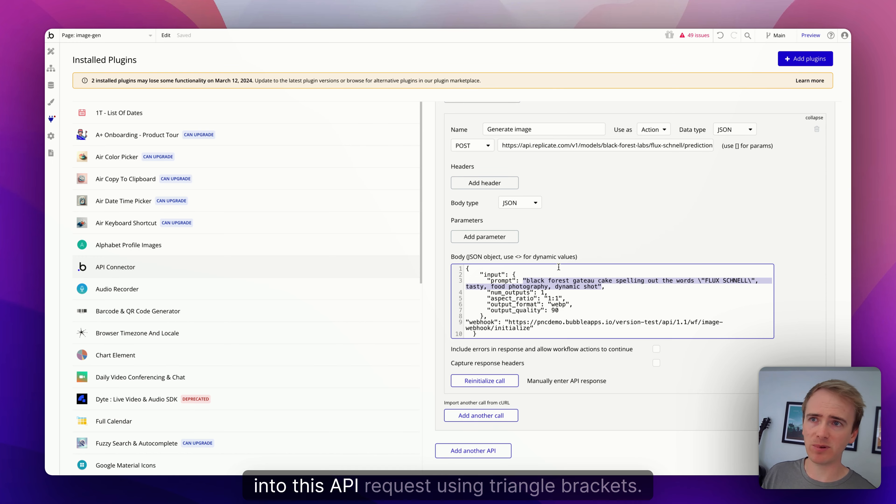
text(<p)
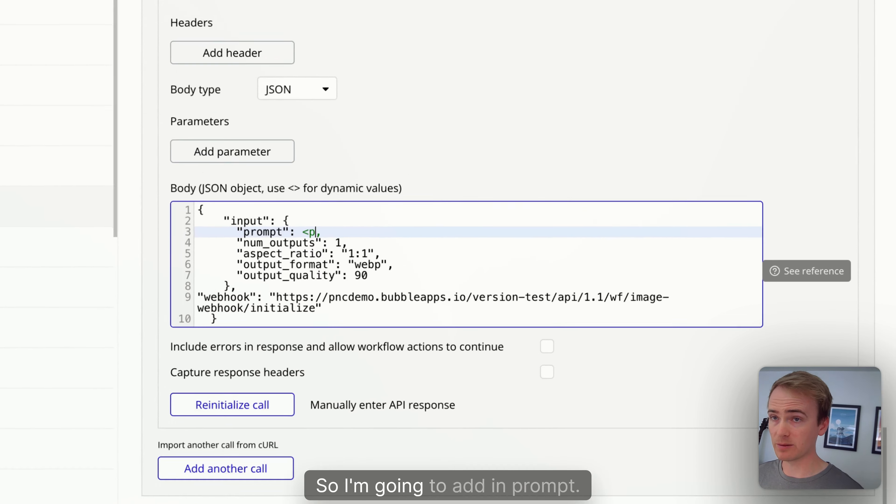
text(rompt)
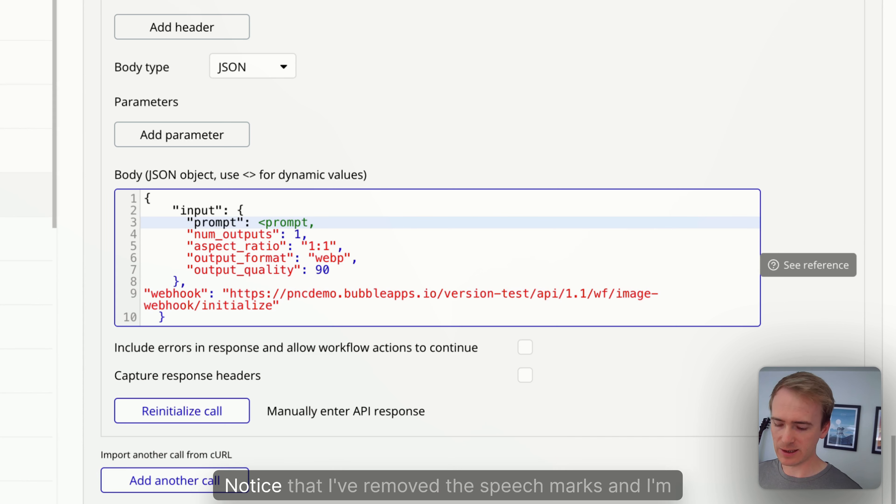
text(>)
click(491, 106)
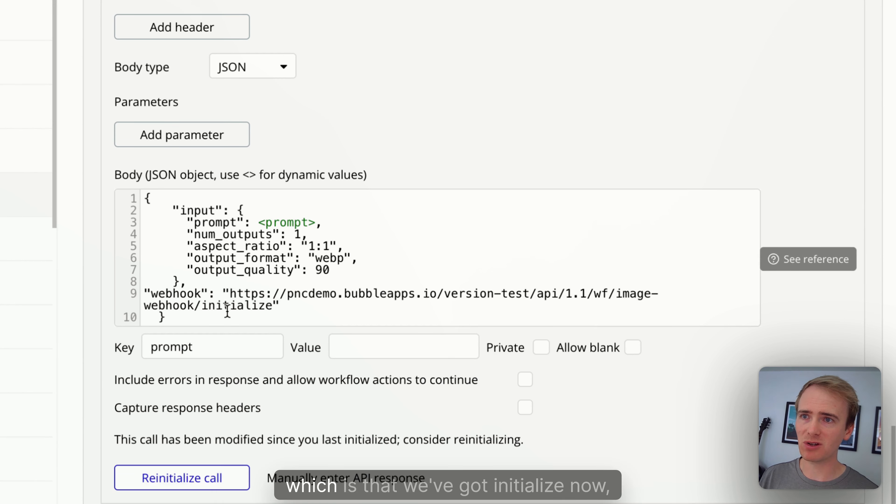
Remove initialize from the webhook URL in the call body and allow the image-webhook backend workflow to run without authentication
double_click(222, 305)
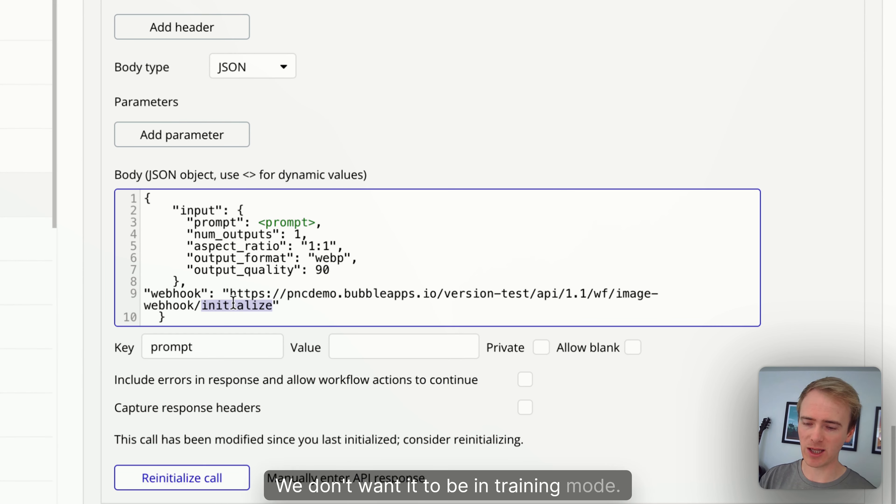
key(BackSpace)
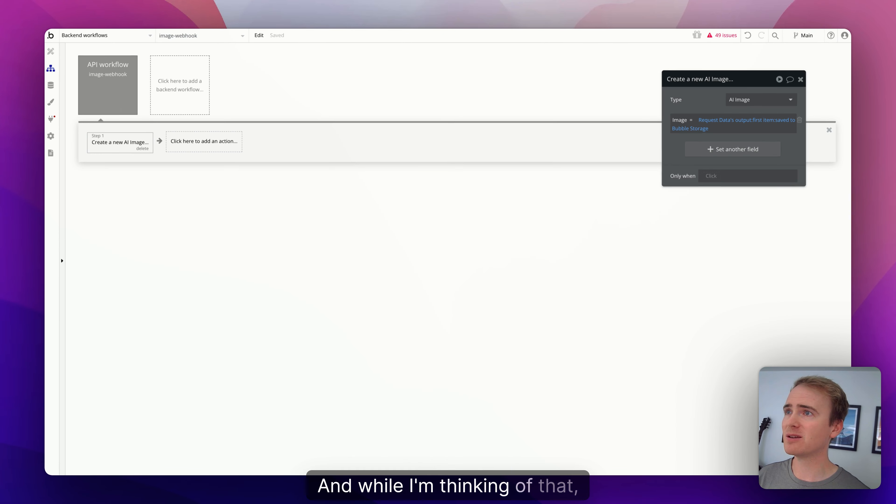
click(116, 103)
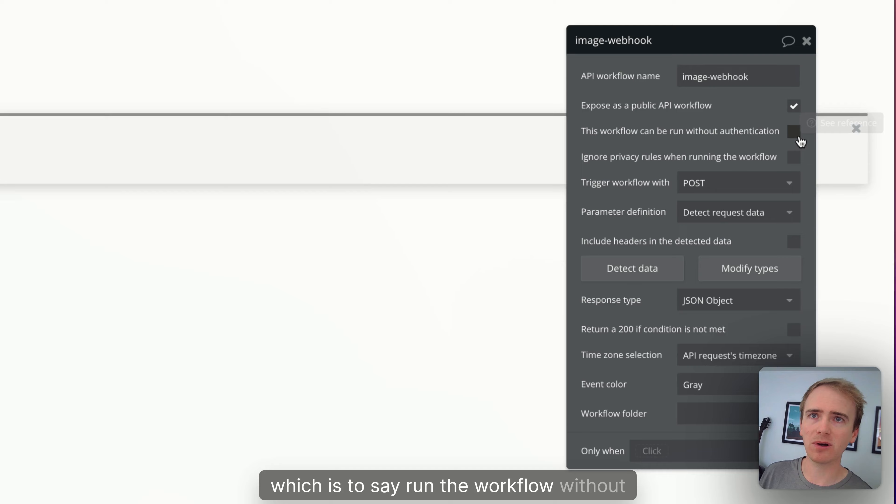
click(795, 134)
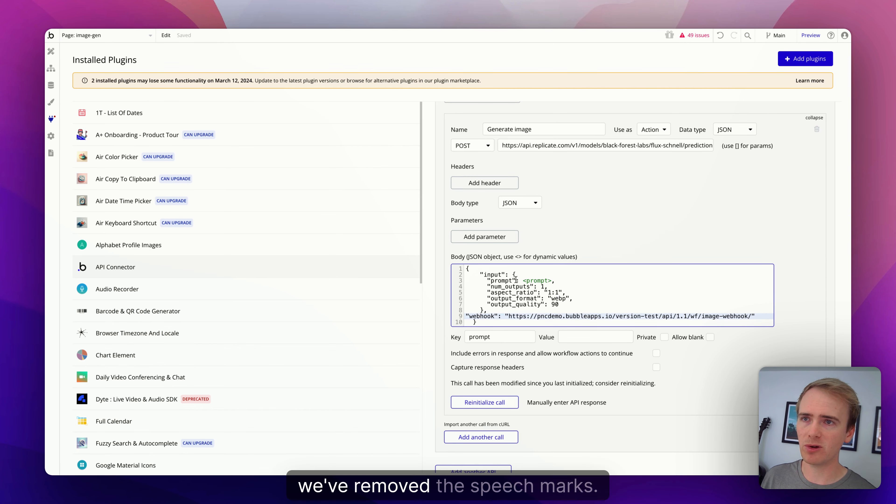
In the Generate Artwork button's workflow, set the Replicate action's body prompt to MultilineInput A's value:formatted as JSON-safe
click(524, 280)
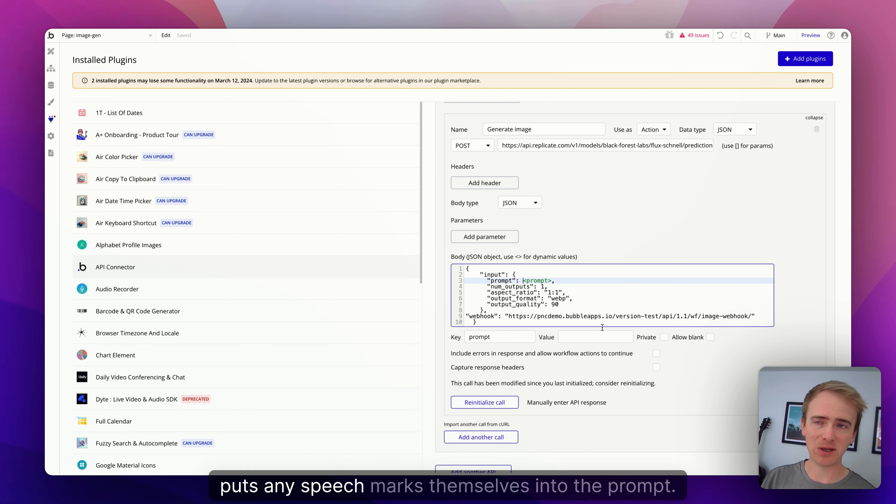
click(51, 51)
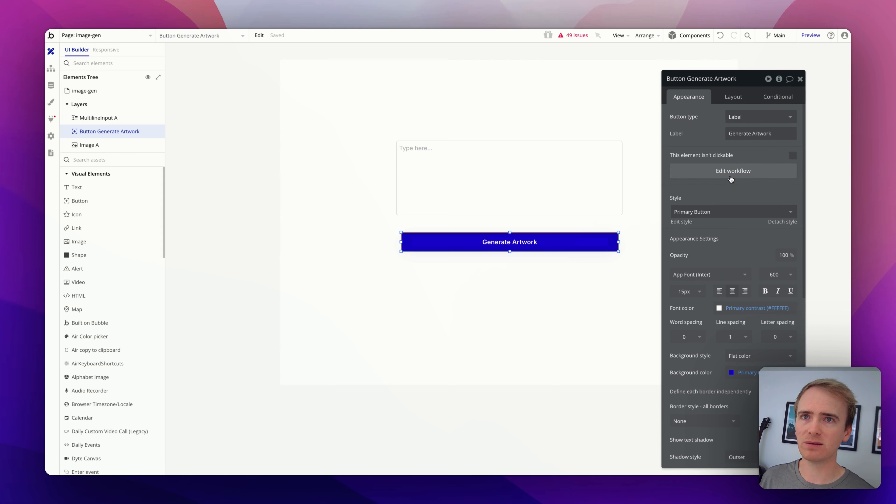
click(714, 171)
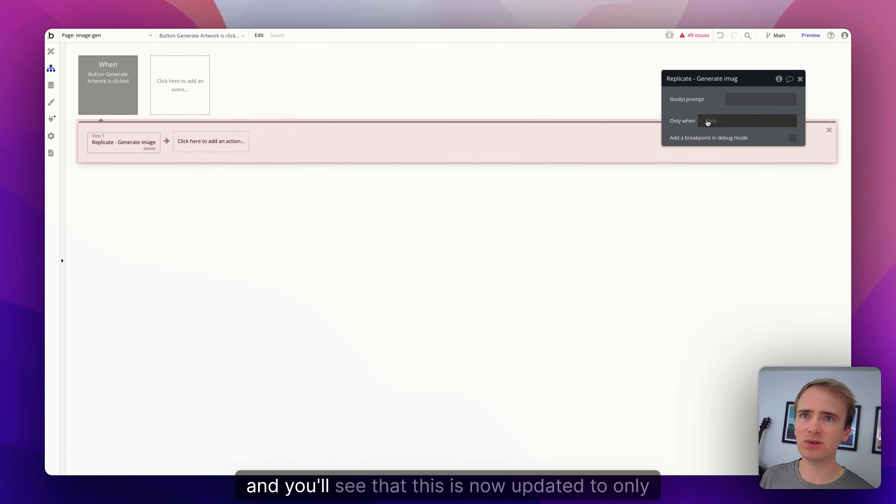
click(754, 103)
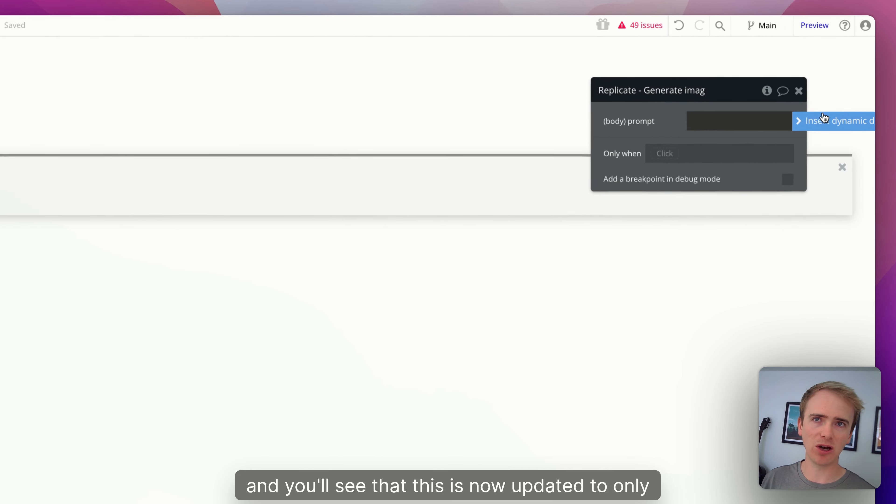
click(818, 122)
text(mul)
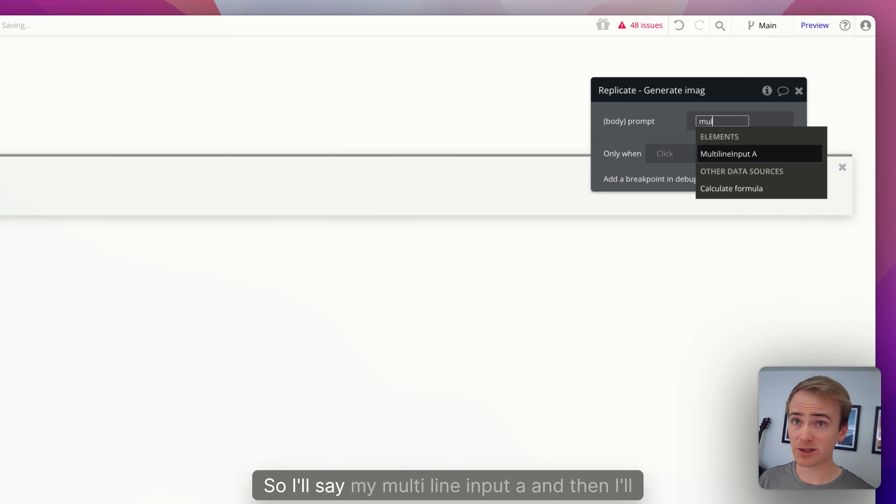
click(762, 155)
click(761, 163)
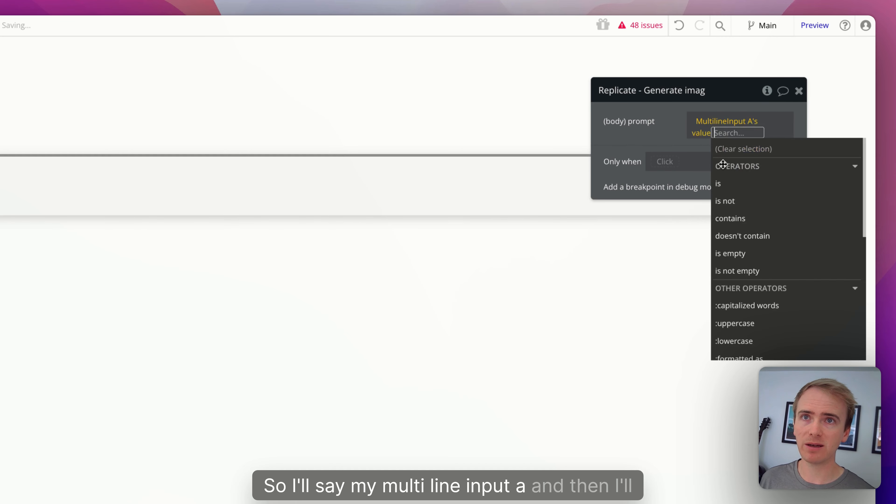
text(js)
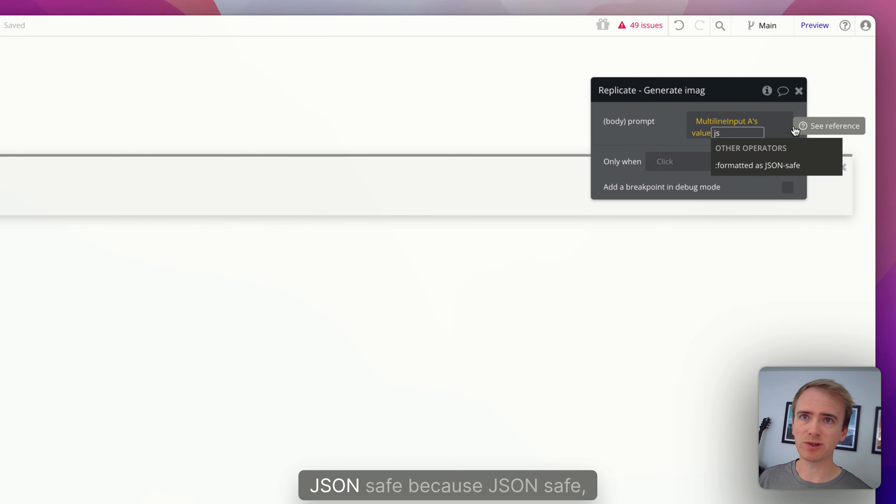
click(762, 165)
click(638, 151)
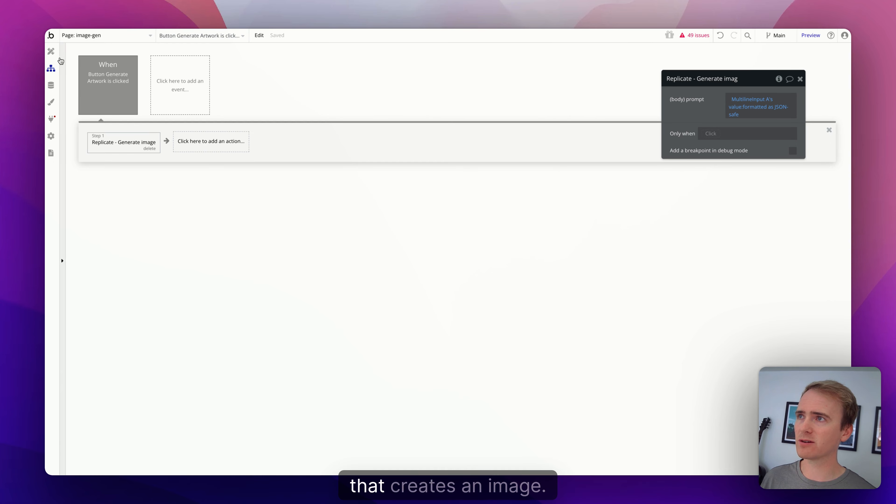
On the image-gen page design, set Image A's dynamic image to a search for the AI Image data type
click(52, 51)
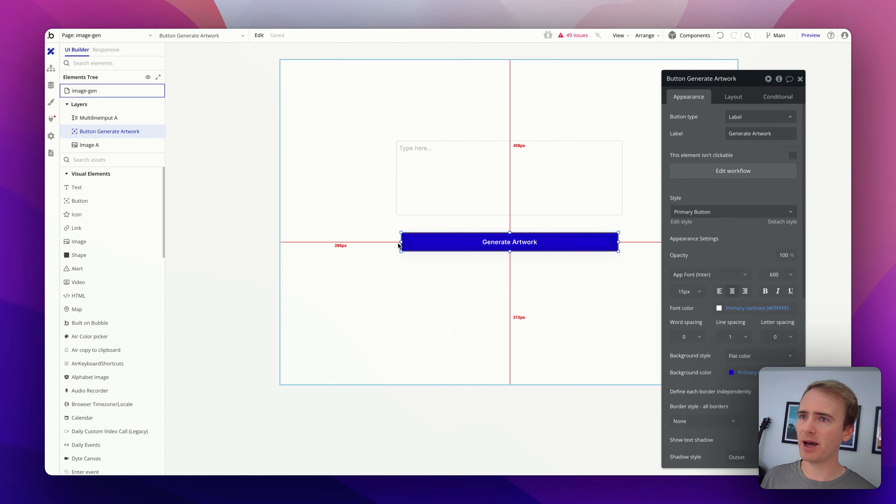
click(488, 308)
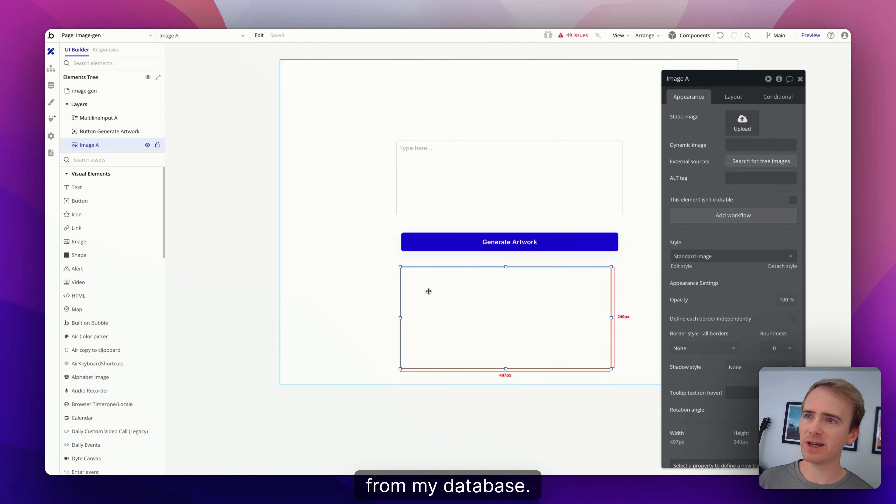
click(759, 145)
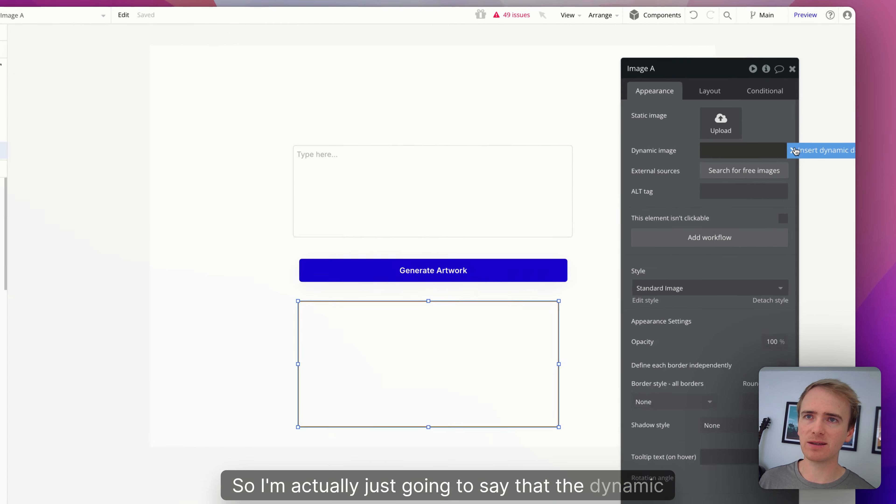
click(796, 171)
click(699, 260)
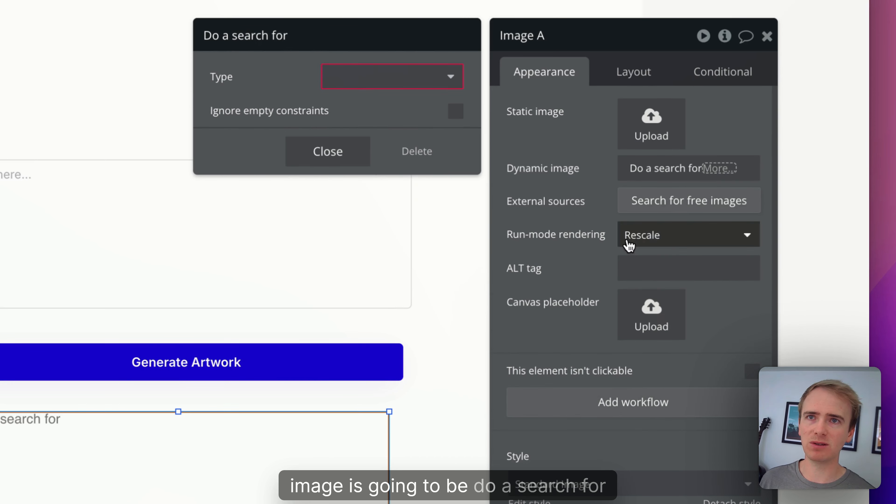
click(344, 76)
text(ai)
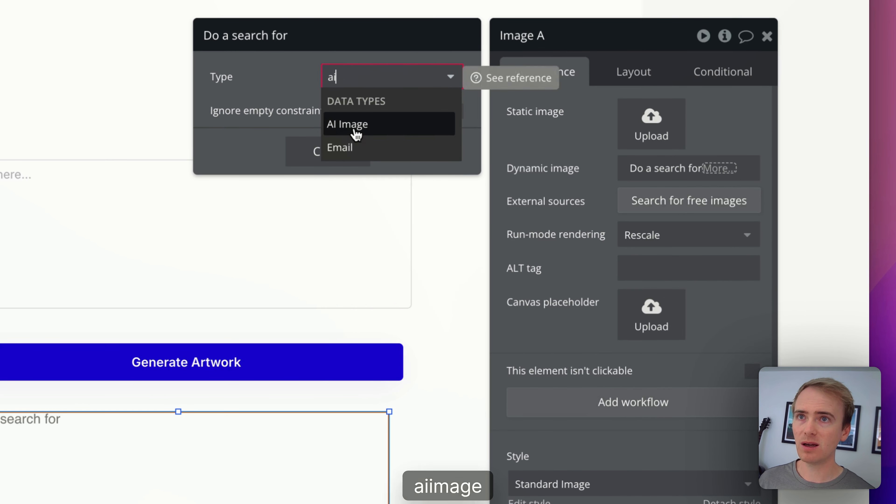
click(357, 134)
Sort the AI Image search by Created Date with Descending set to yes
click(352, 169)
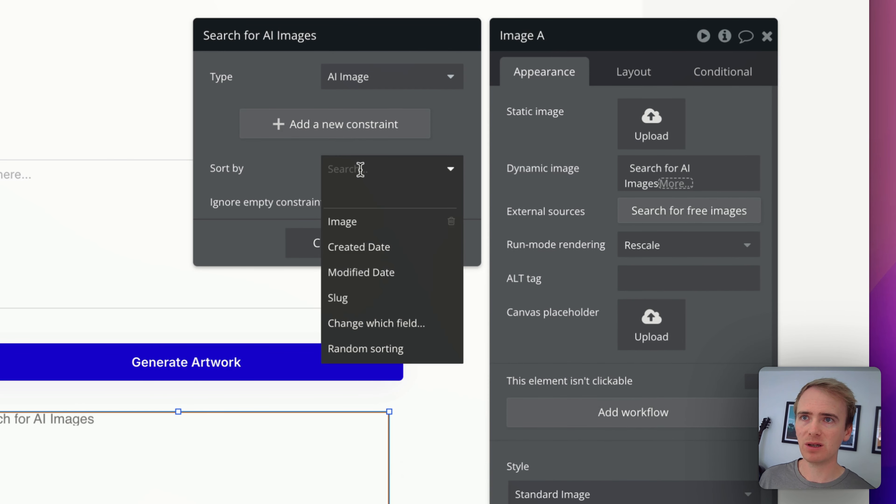
click(383, 249)
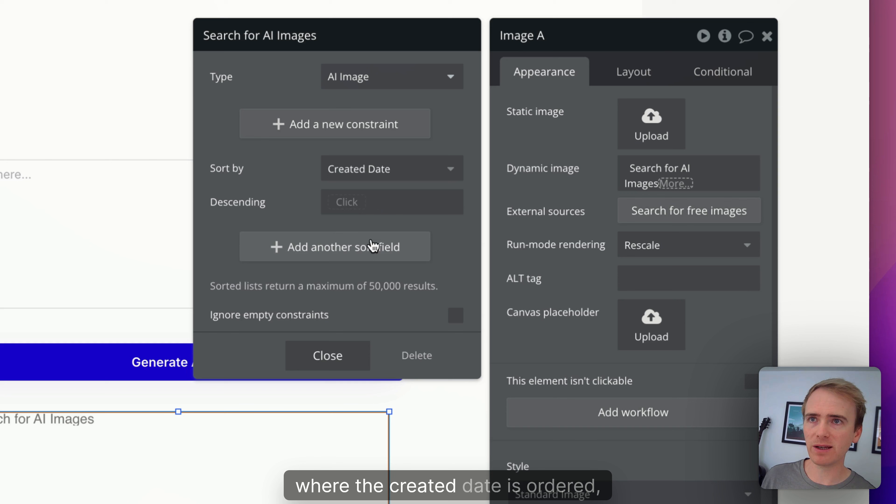
click(345, 203)
click(346, 271)
click(283, 205)
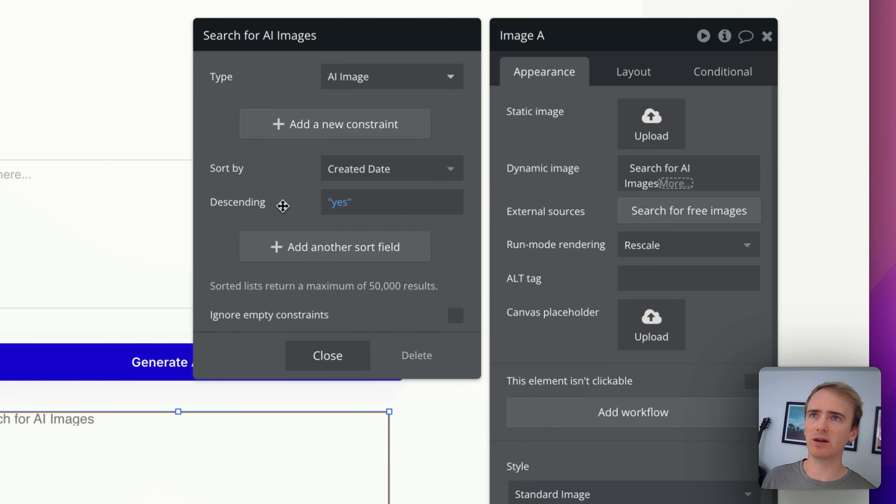
Extend Image A's dynamic image expression to use the search's first item's Image
click(696, 185)
click(700, 297)
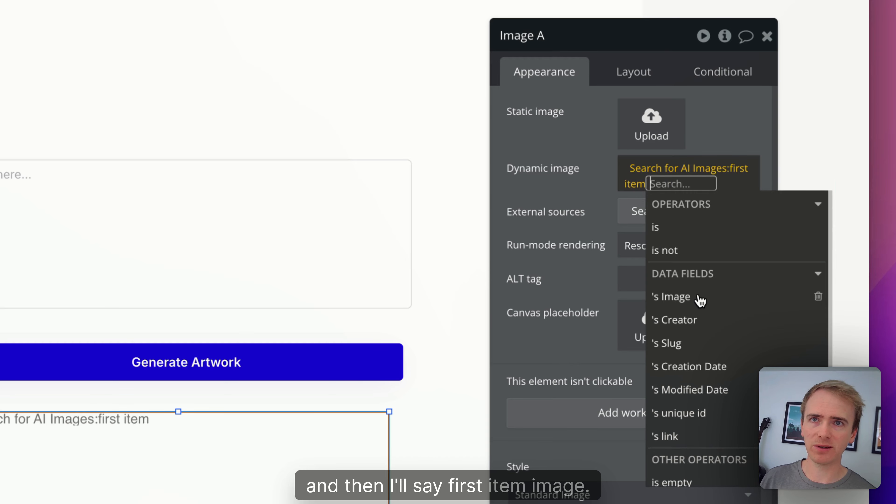
click(699, 300)
click(588, 193)
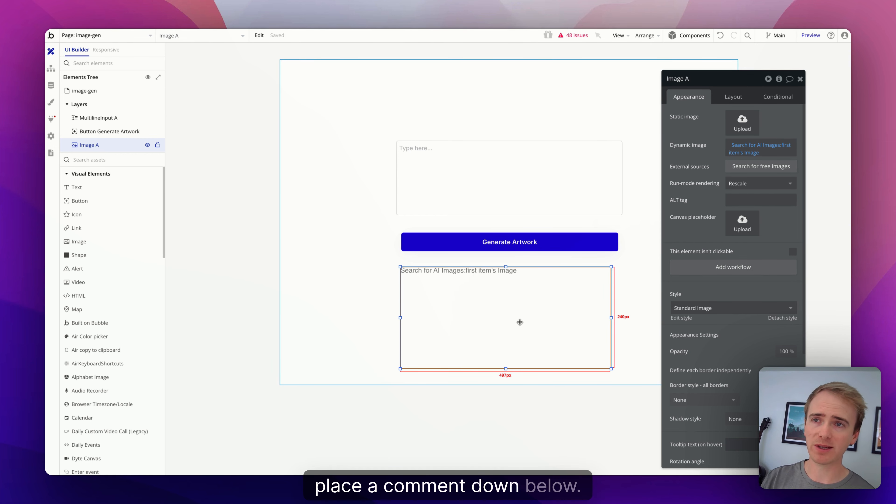
click(373, 158)
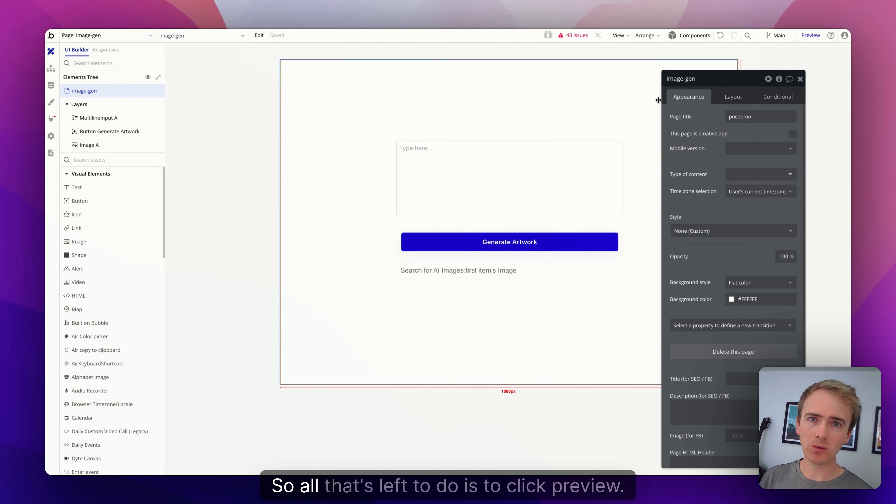
Preview the image-gen page and generate artwork from the prompt "Cocker spaniel riding a bike"
click(810, 35)
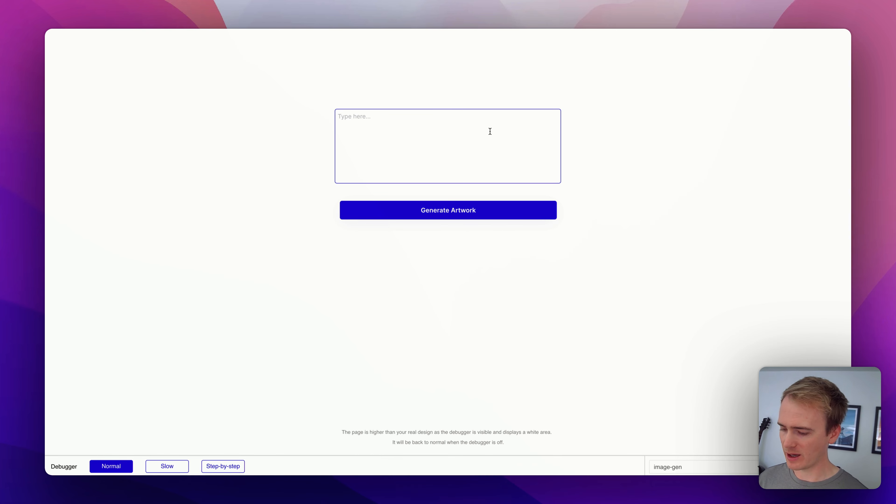
text(A)
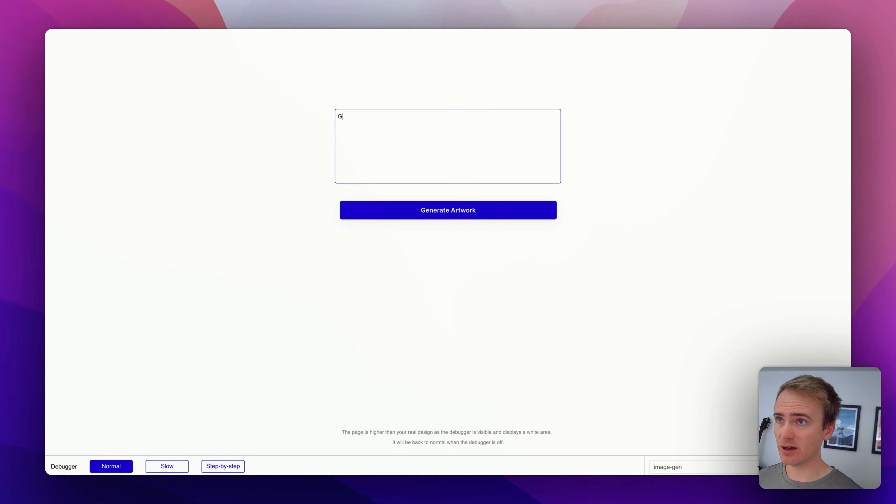
key(BackSpace)
text(Im)
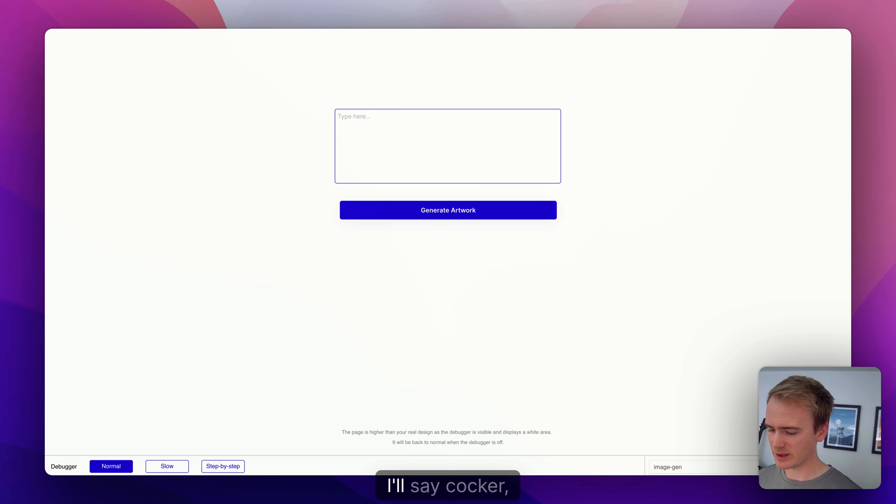
text(Cocker spanie)
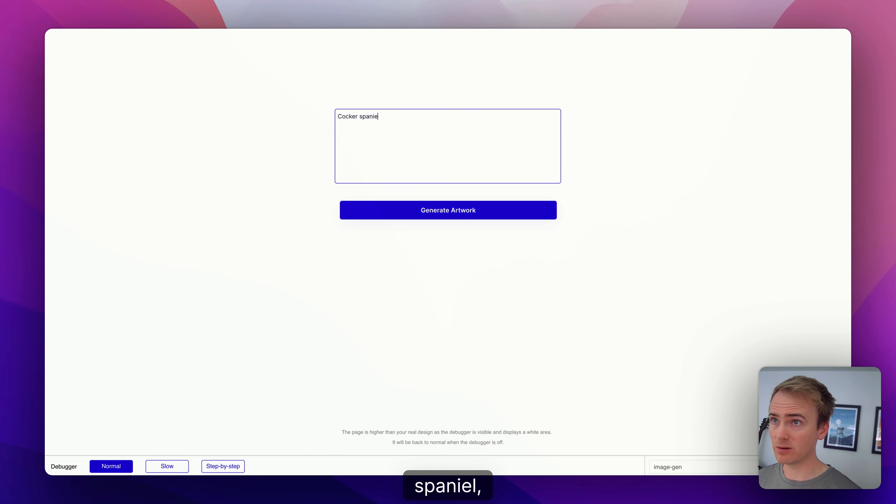
text(l riding a )
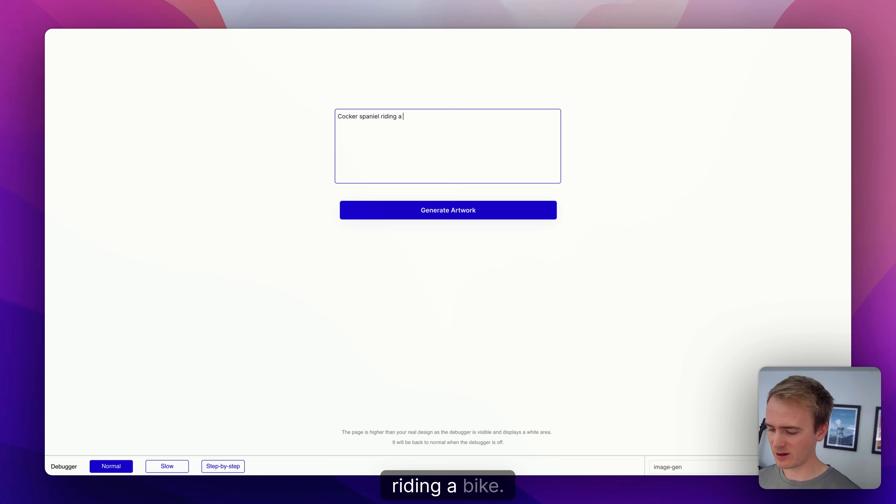
text(bike)
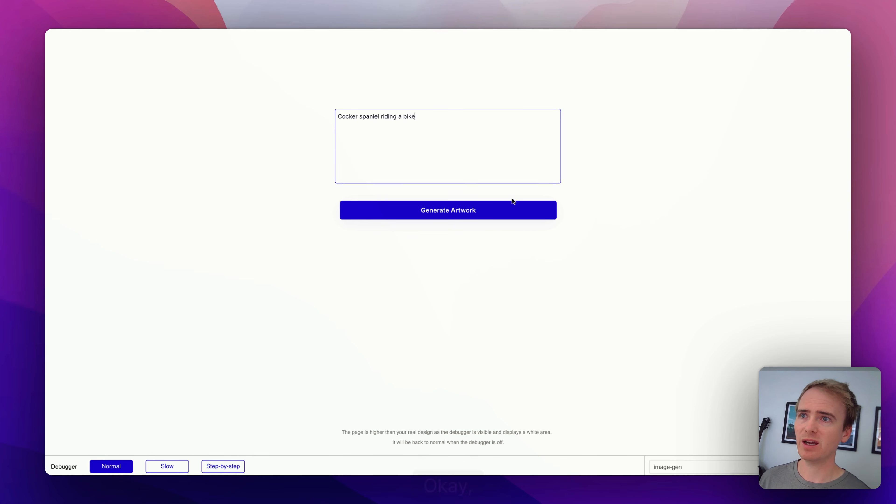
click(506, 216)
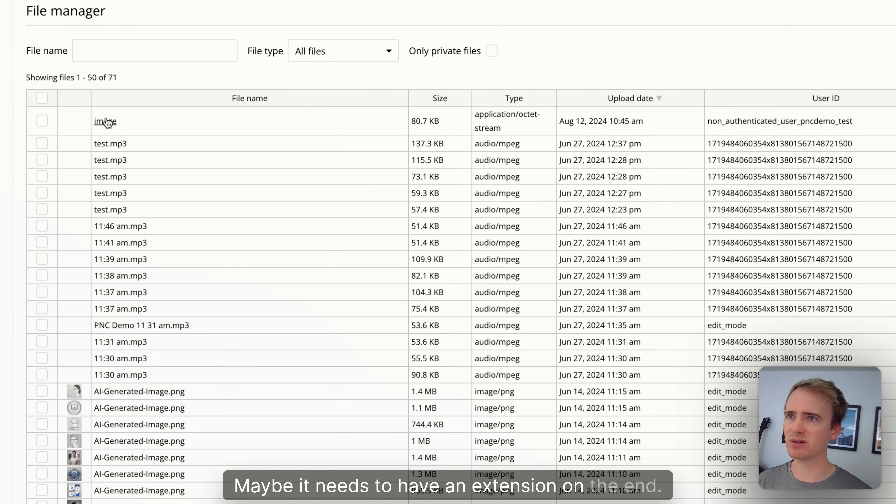
scroll(111, 123, down, 1)
scroll(110, 123, up, 1)
scroll(110, 123, down, 1)
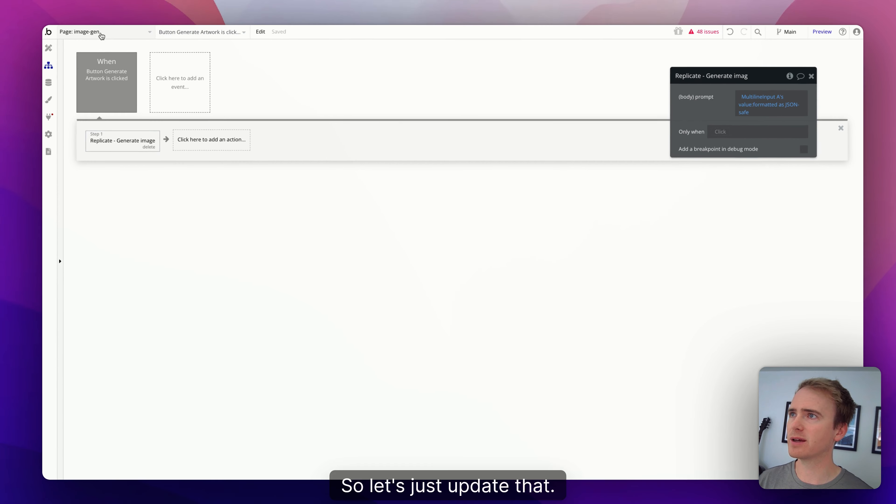
In the backend image-webhook workflow's Create a new AI Image action, set the Bubble Storage file name to image.webp
click(106, 34)
click(111, 456)
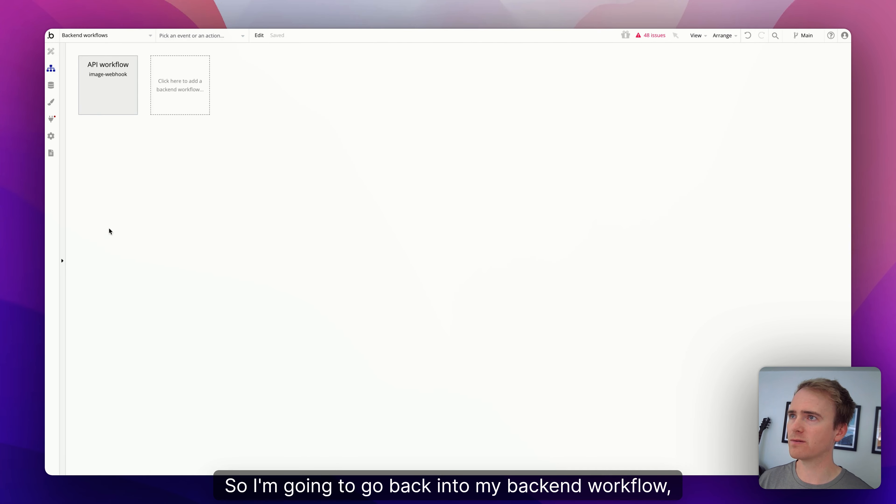
click(94, 66)
click(126, 146)
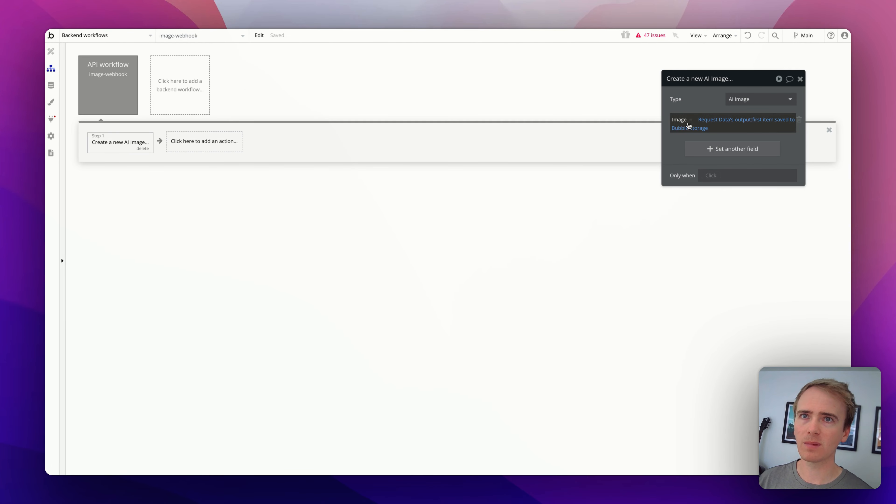
click(698, 133)
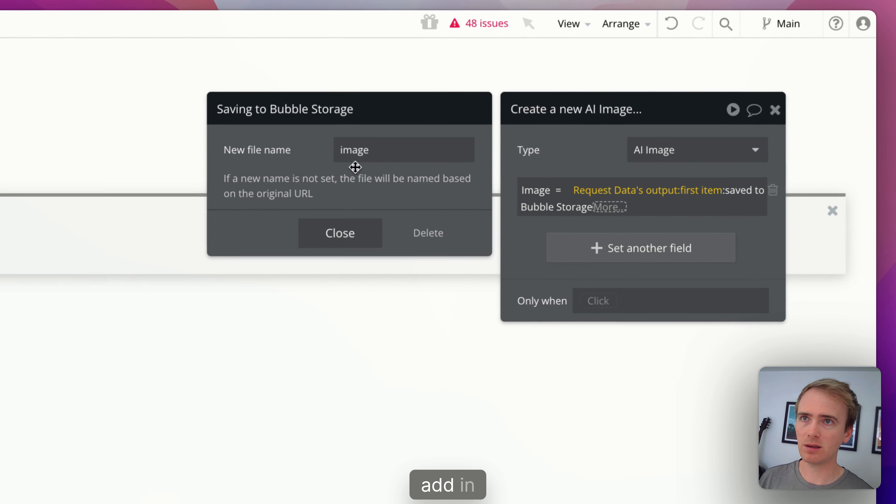
click(431, 139)
key(Right)
text(.web)
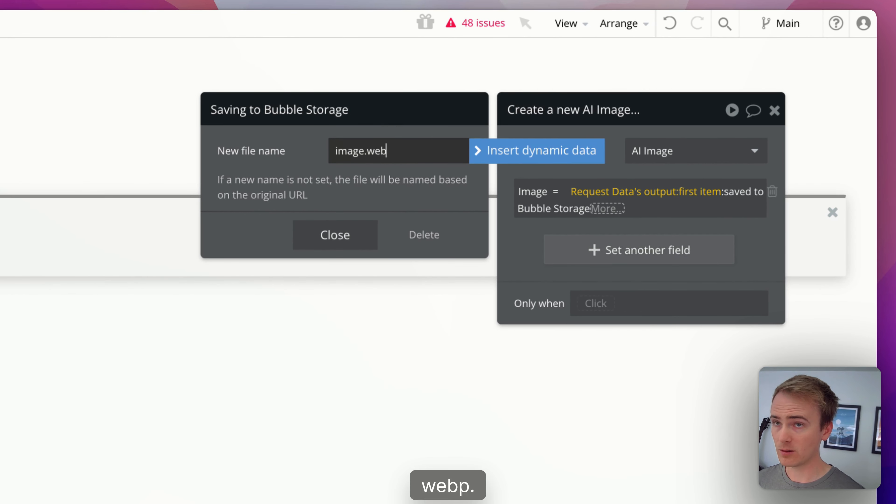
click(285, 155)
click(337, 226)
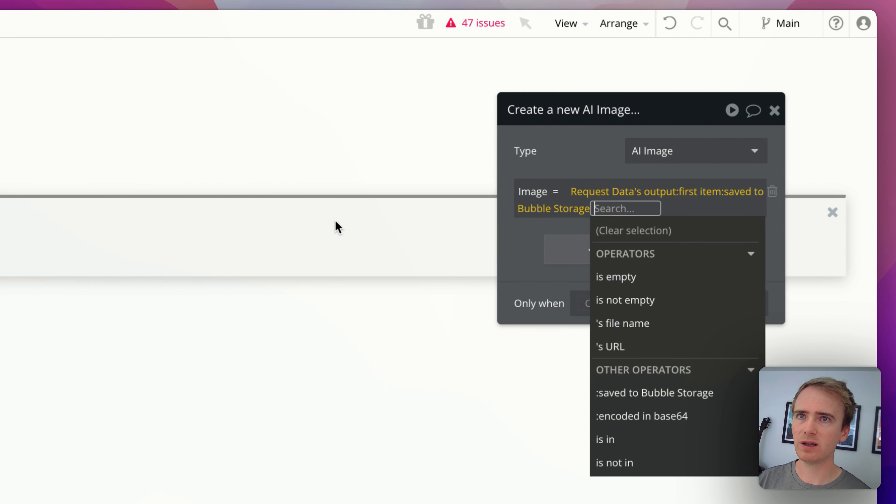
click(561, 139)
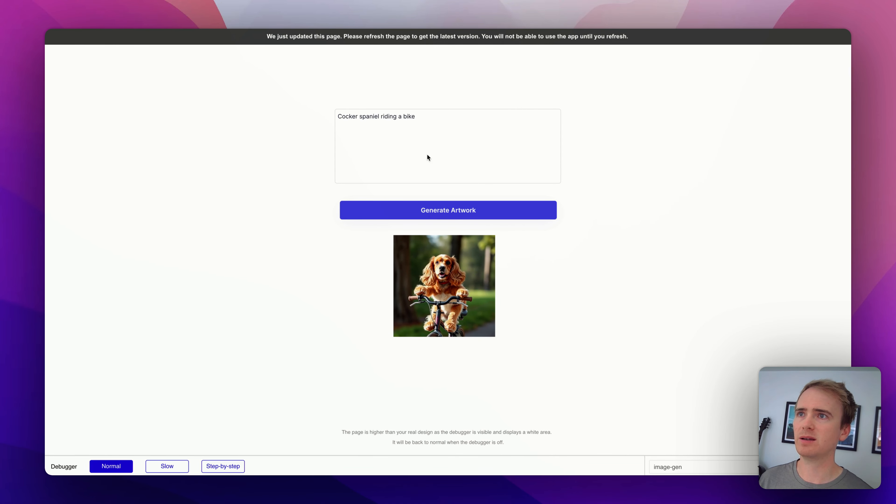
Reload the image-gen preview and generate artwork from the prompt "Black cat riding a bike"
key(super+r)
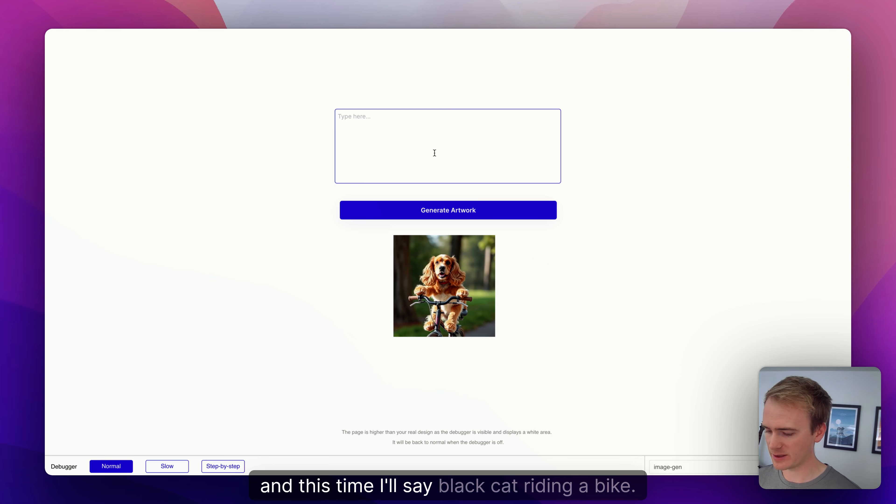
text(Black cat riding a )
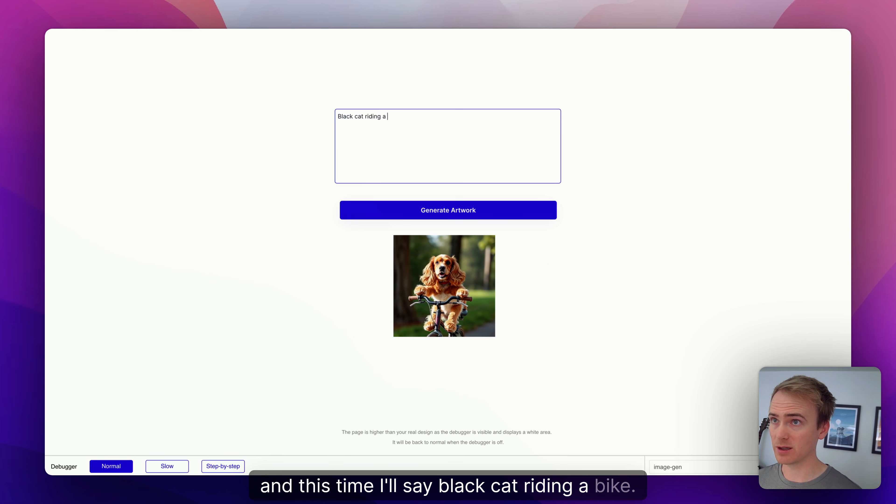
text(bike)
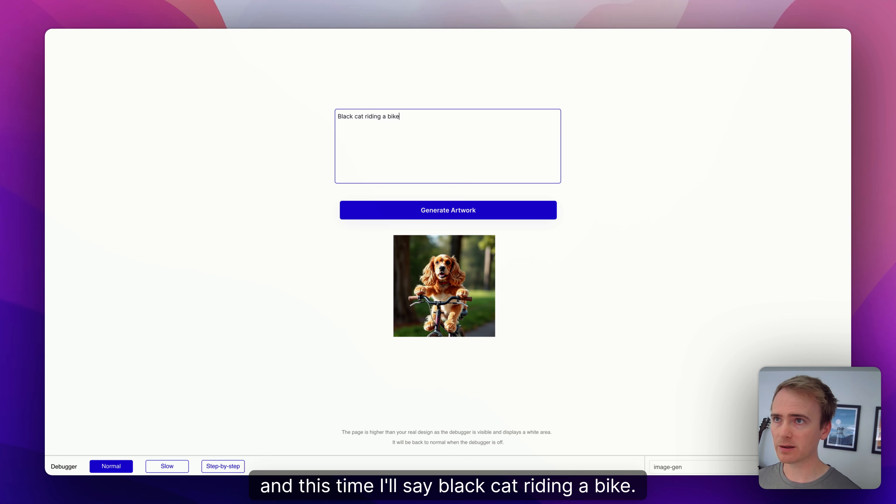
click(476, 219)
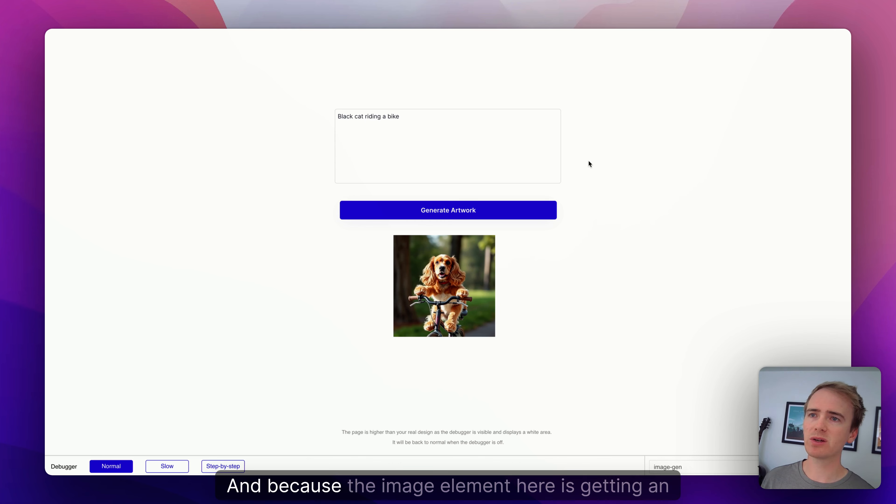